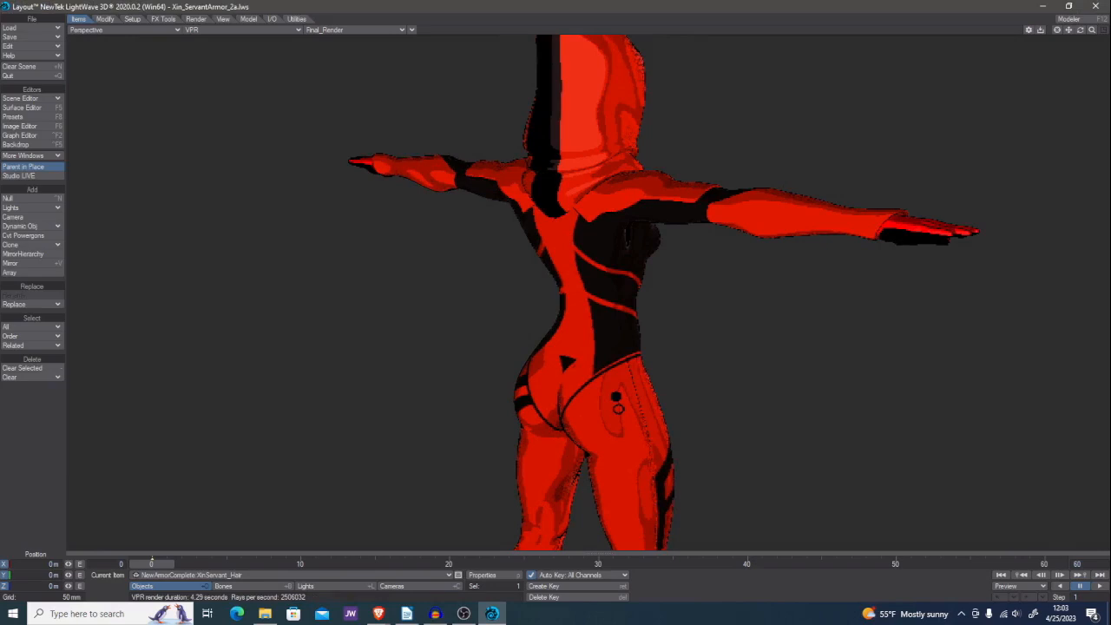
Switch the character's perspective viewport to the Textured Shaded Solid display mode
{"action": "left_click_drag", "start_coordinate": [373, 332], "coordinate": [335, 330], "text": "alt"}
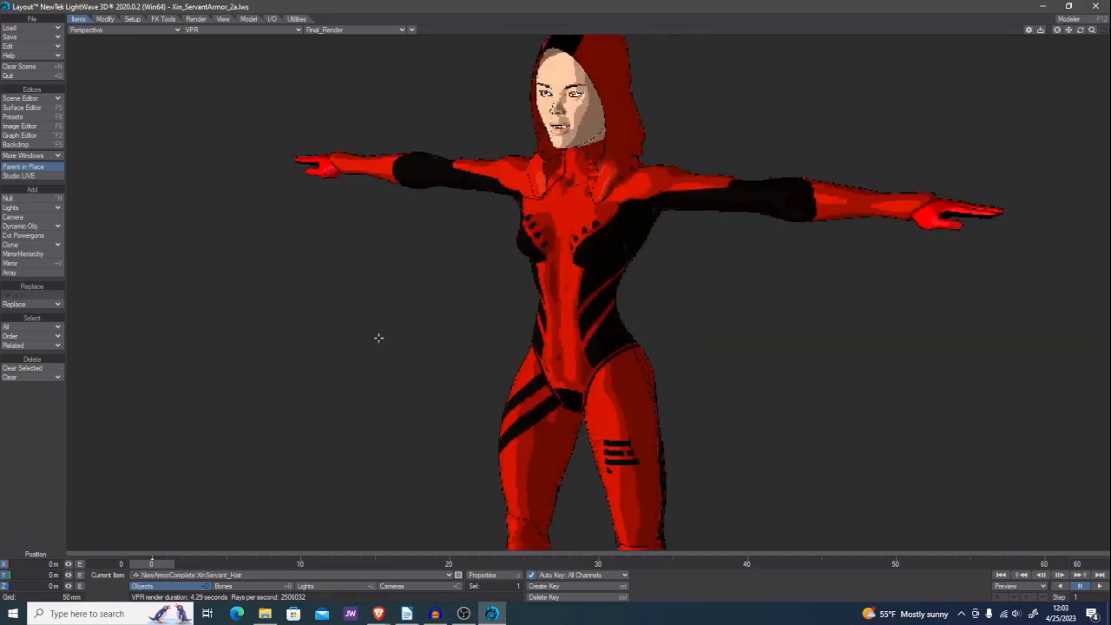
{"action": "left_click", "coordinate": [234, 29]}
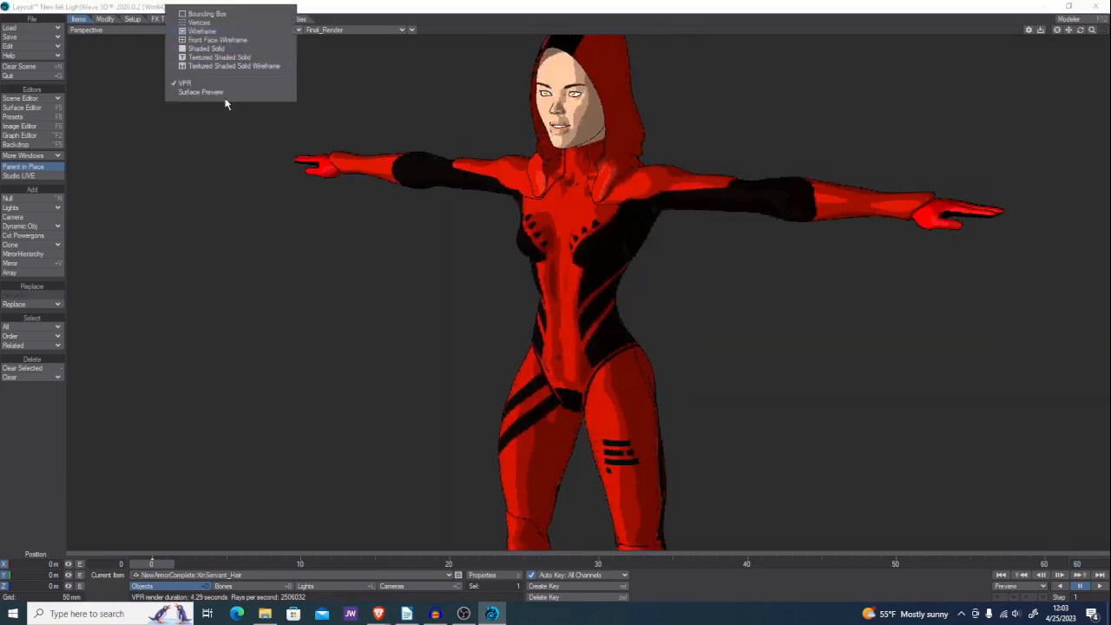
{"action": "left_click", "coordinate": [220, 57]}
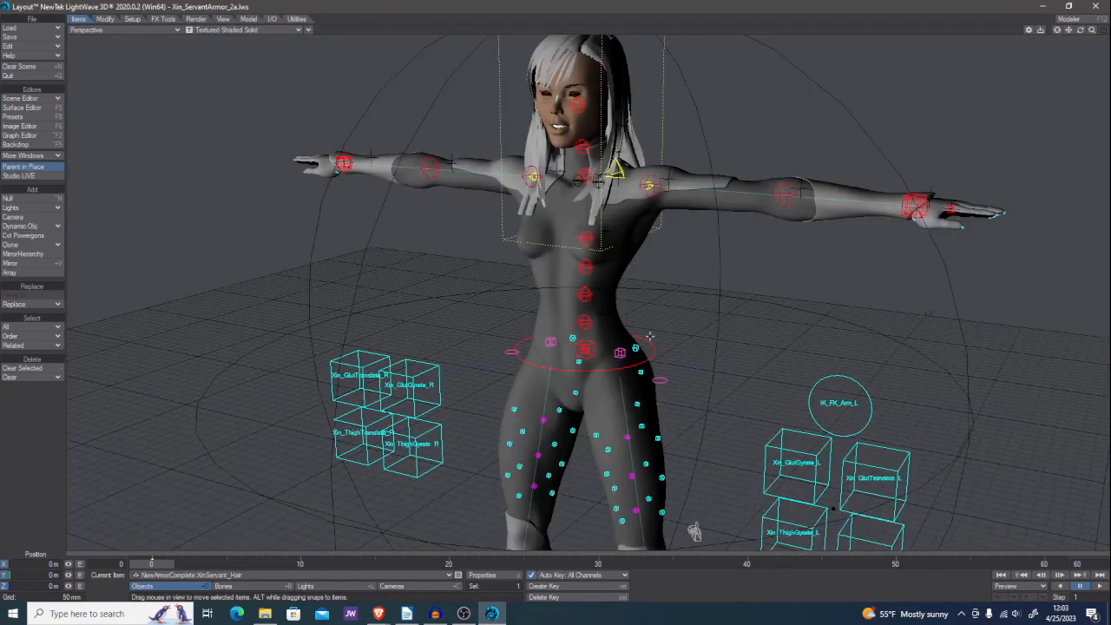
{"action": "left_click_drag", "start_coordinate": [650, 336], "coordinate": [550, 95], "text": "alt"}
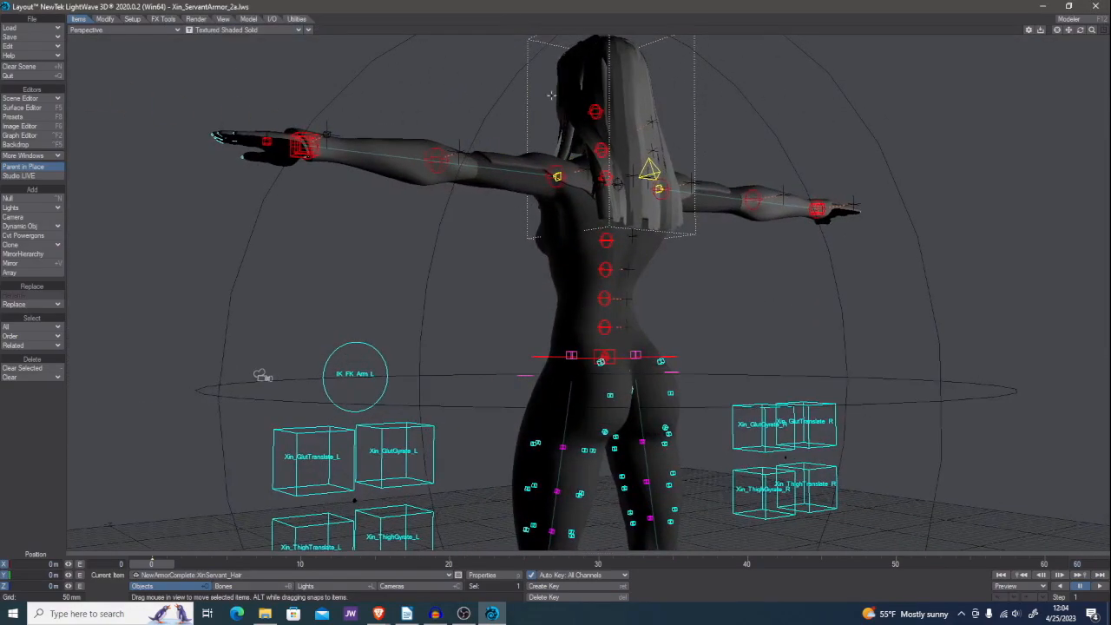
Turn on the Headlight option for the perspective viewport to light the character
{"action": "left_click", "coordinate": [309, 30]}
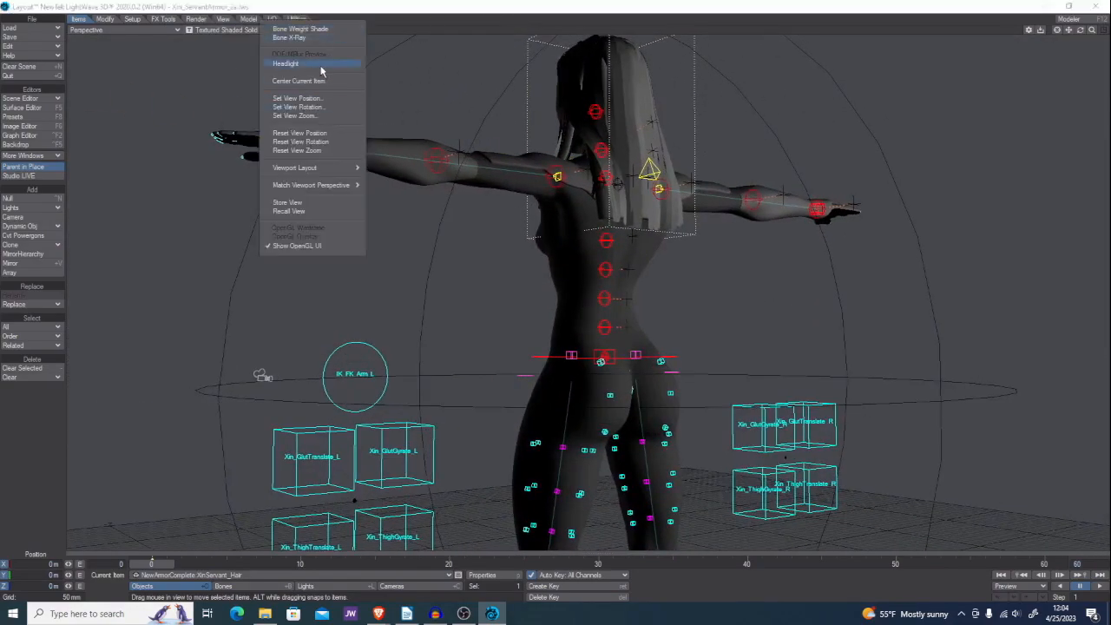
{"action": "left_click", "coordinate": [320, 65]}
{"action": "left_click_drag", "start_coordinate": [625, 295], "coordinate": [626, 546], "text": "alt"}
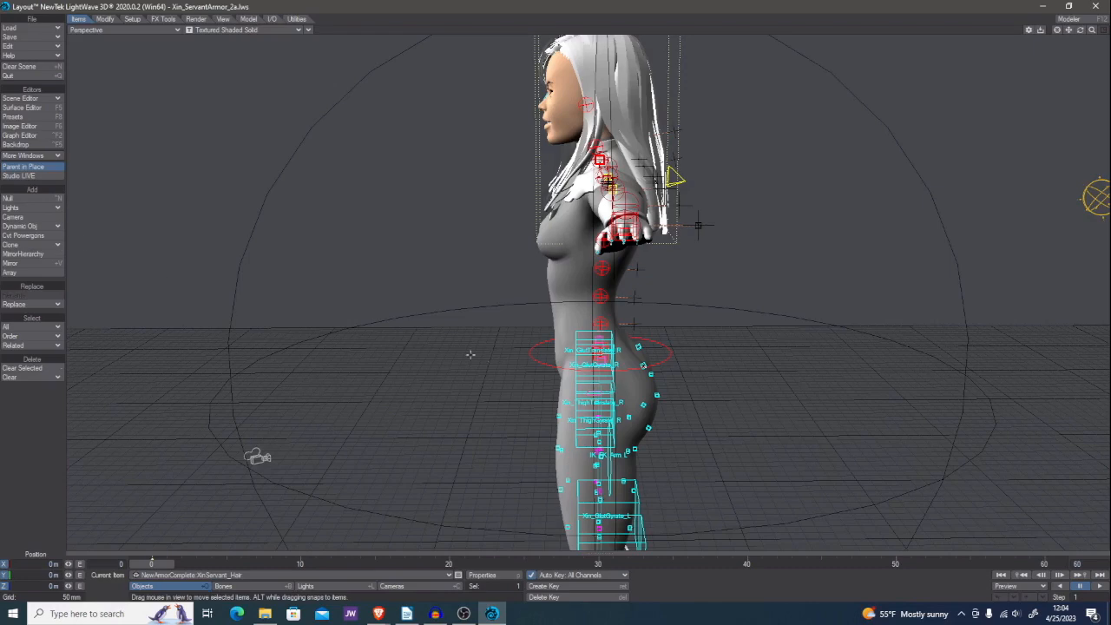
{"action": "left_click_drag", "start_coordinate": [471, 354], "coordinate": [415, 346], "text": "alt"}
Enable Bone X-Ray in the perspective viewport to show the rig's bones through the mesh
{"action": "left_click", "coordinate": [308, 30]}
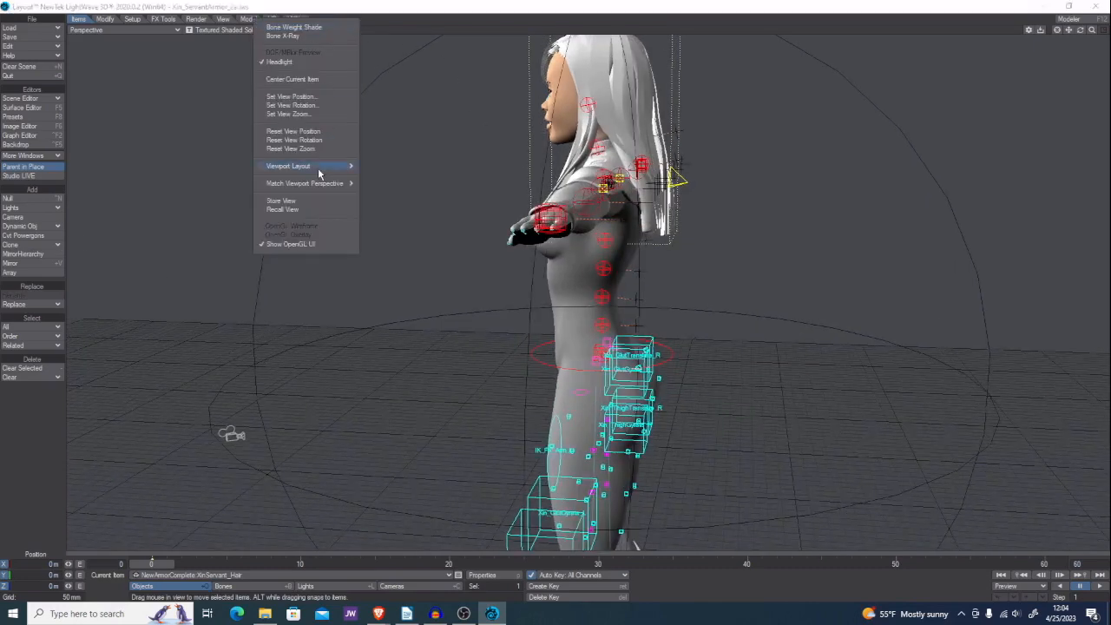
{"action": "left_click", "coordinate": [299, 36]}
{"action": "left_click_drag", "start_coordinate": [555, 347], "coordinate": [521, 355], "text": "alt"}
{"action": "left_click_drag", "start_coordinate": [619, 547], "coordinate": [619, 501], "text": "alt"}
Select the Xin_hipControl item at the pelvis and center a close view on it
{"action": "left_click", "coordinate": [634, 504]}
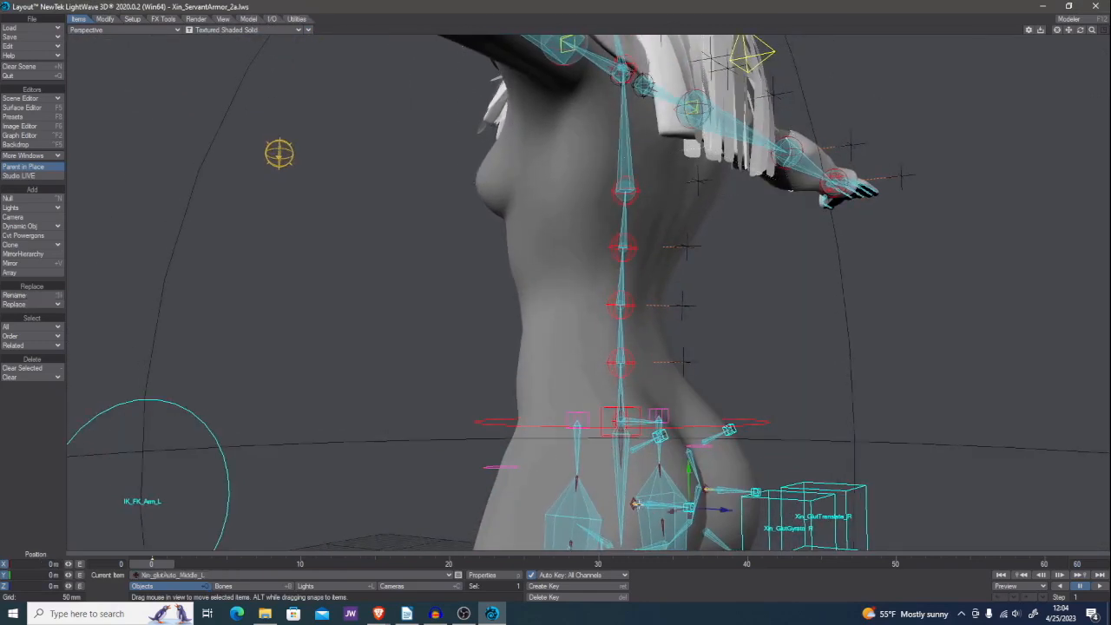
{"action": "left_click", "coordinate": [650, 424]}
{"action": "left_click", "coordinate": [650, 424]}
{"action": "left_click", "coordinate": [640, 411]}
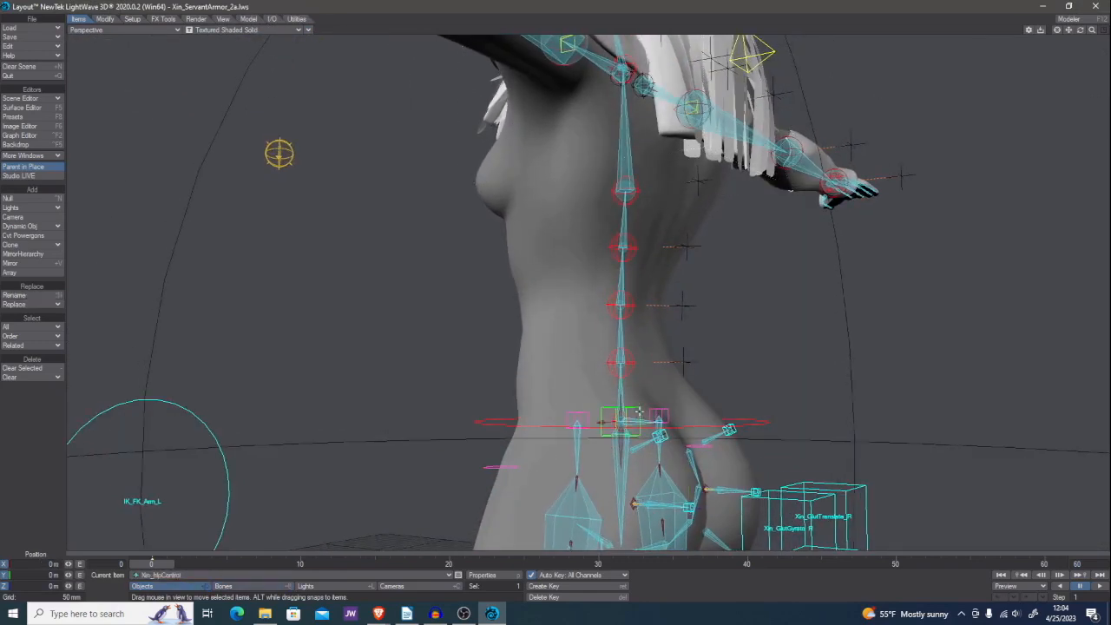
{"action": "key", "text": "g"}
{"action": "left_click_drag", "start_coordinate": [619, 395], "coordinate": [597, 456], "text": "ctrl+alt"}
Check the properties of the Xin_glutZero_L bone in the left glute and open the Graph Editor
{"action": "left_click", "coordinate": [614, 491]}
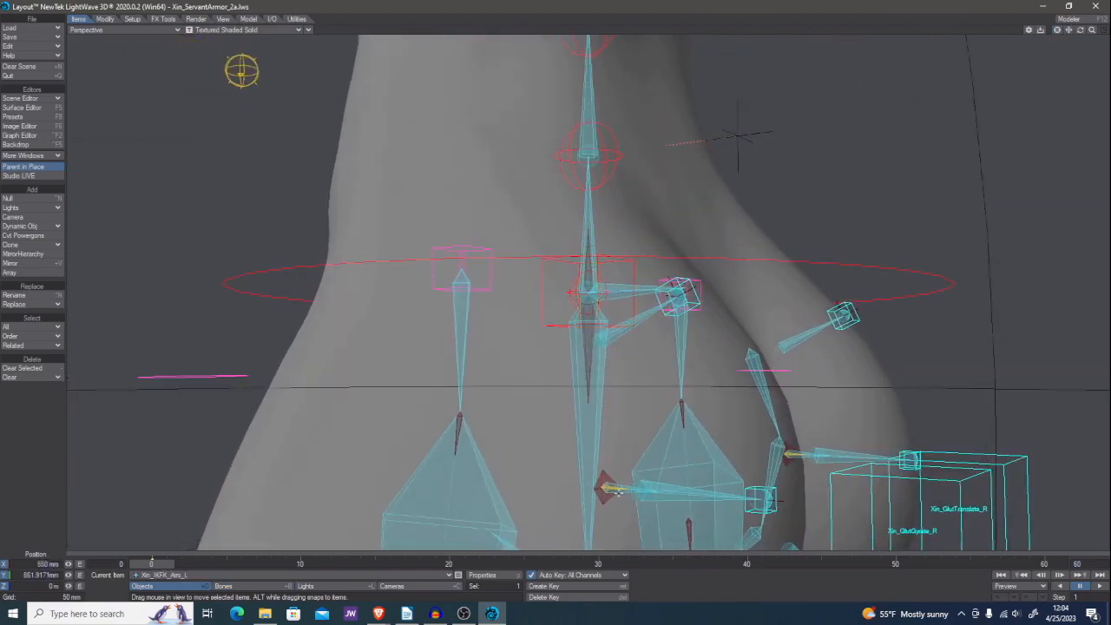
{"action": "left_click", "coordinate": [607, 487]}
{"action": "left_click", "coordinate": [607, 488]}
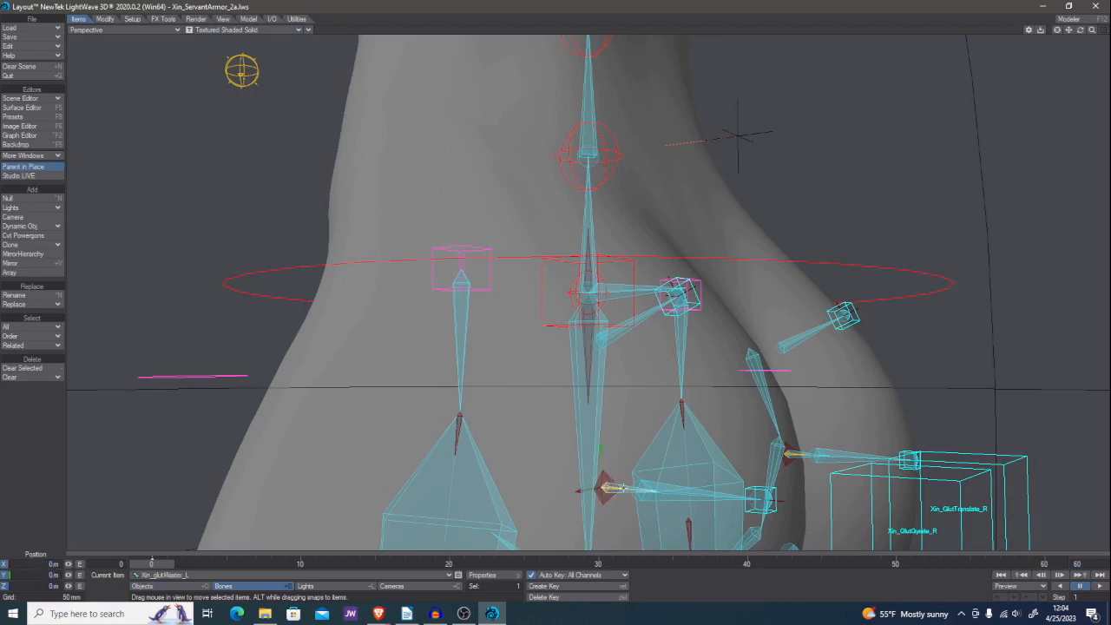
{"action": "left_click", "coordinate": [613, 487]}
{"action": "key", "text": "p"}
{"action": "key", "text": "p"}
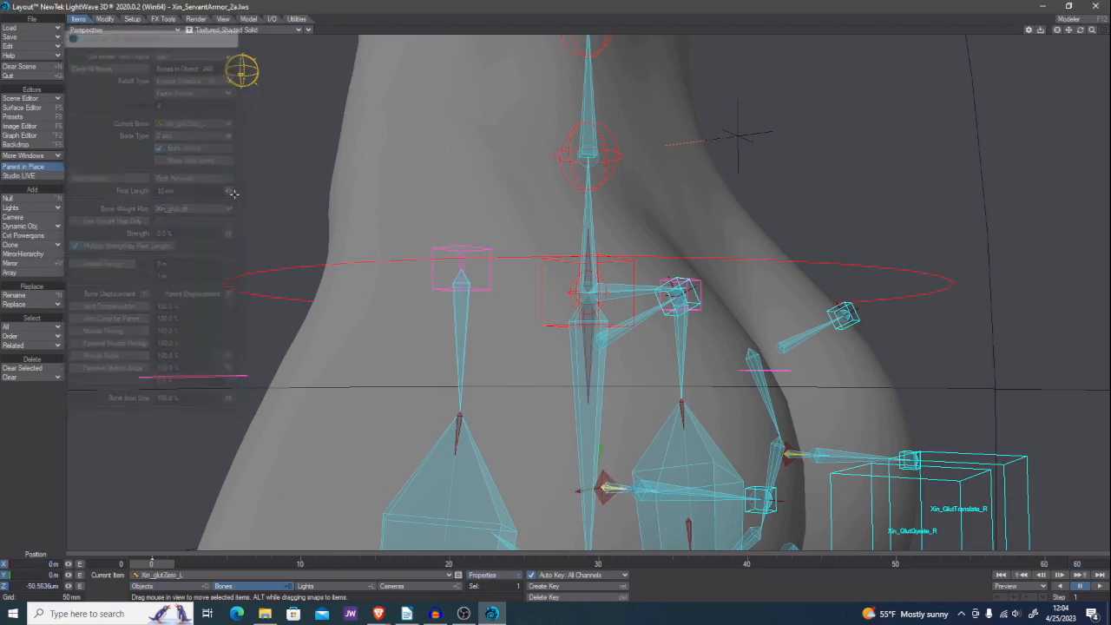
{"action": "key", "text": "ctrl+F2"}
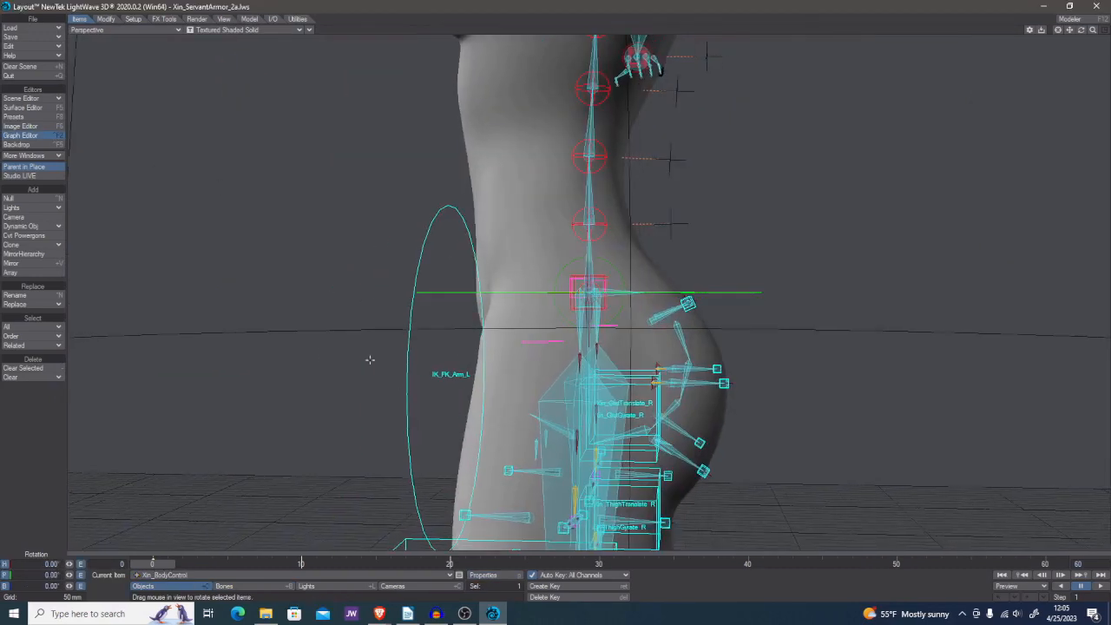
Turn off Bone X-Ray in the perspective viewport
{"action": "left_click", "coordinate": [310, 33]}
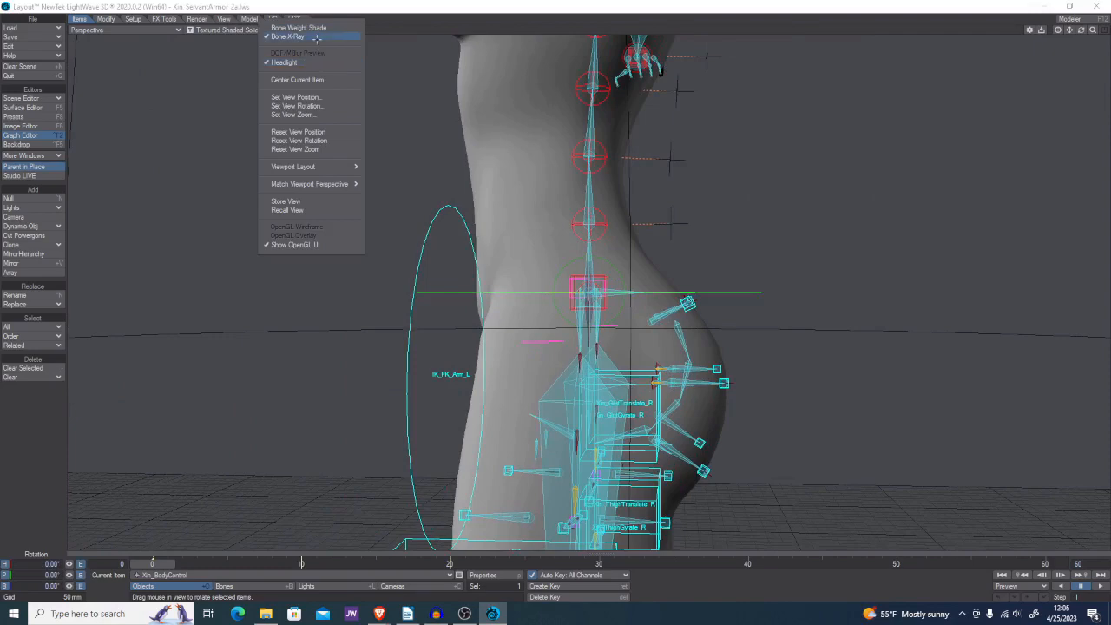
{"action": "left_click", "coordinate": [315, 37]}
{"action": "scroll", "coordinate": [473, 297], "scroll_direction": "down", "scroll_amount": 2}
Bend the character forward by rotating Xin_BodyControl to a pitch of about -57.3° and examine the hip deformation
{"action": "left_click_drag", "start_coordinate": [606, 268], "coordinate": [691, 282]}
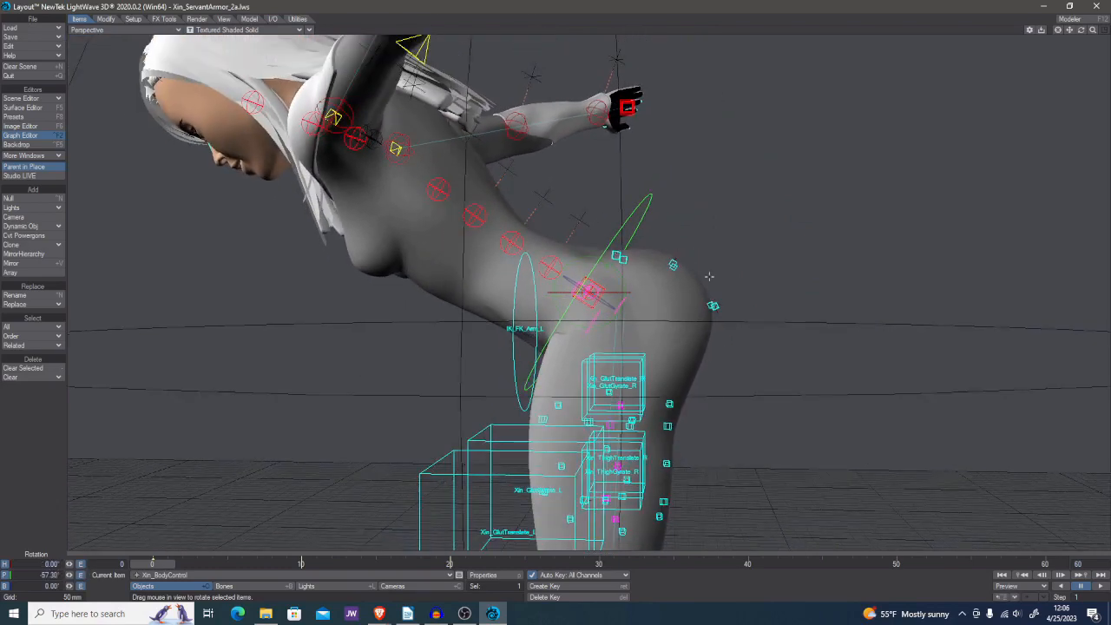
{"action": "left_click_drag", "start_coordinate": [766, 354], "coordinate": [660, 354], "text": "alt"}
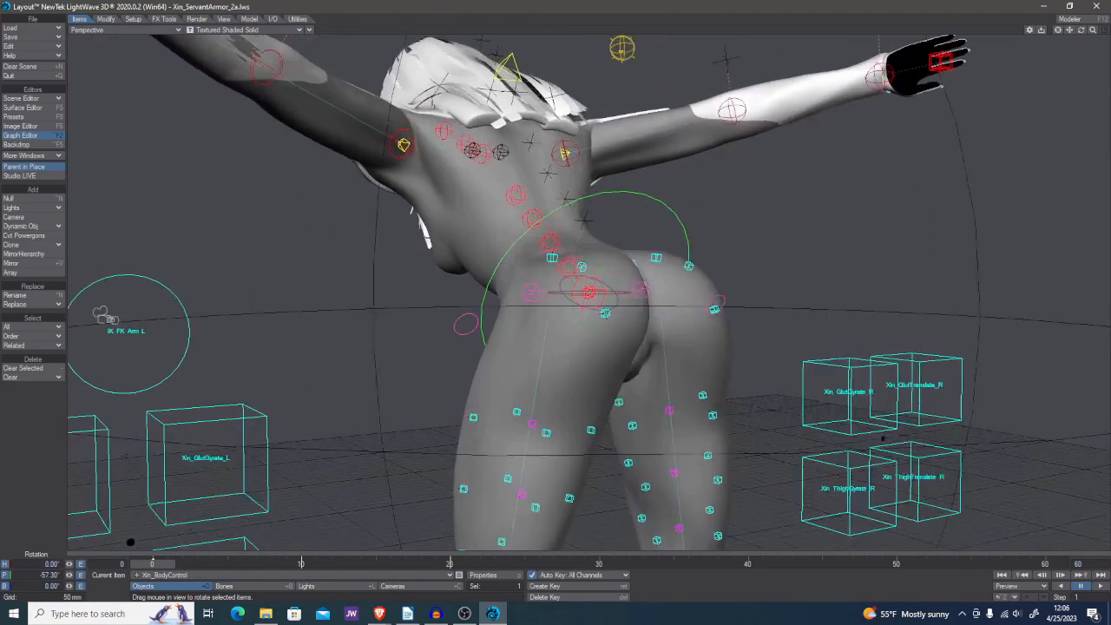
{"action": "left_click_drag", "start_coordinate": [105, 317], "coordinate": [1, 269], "text": "alt"}
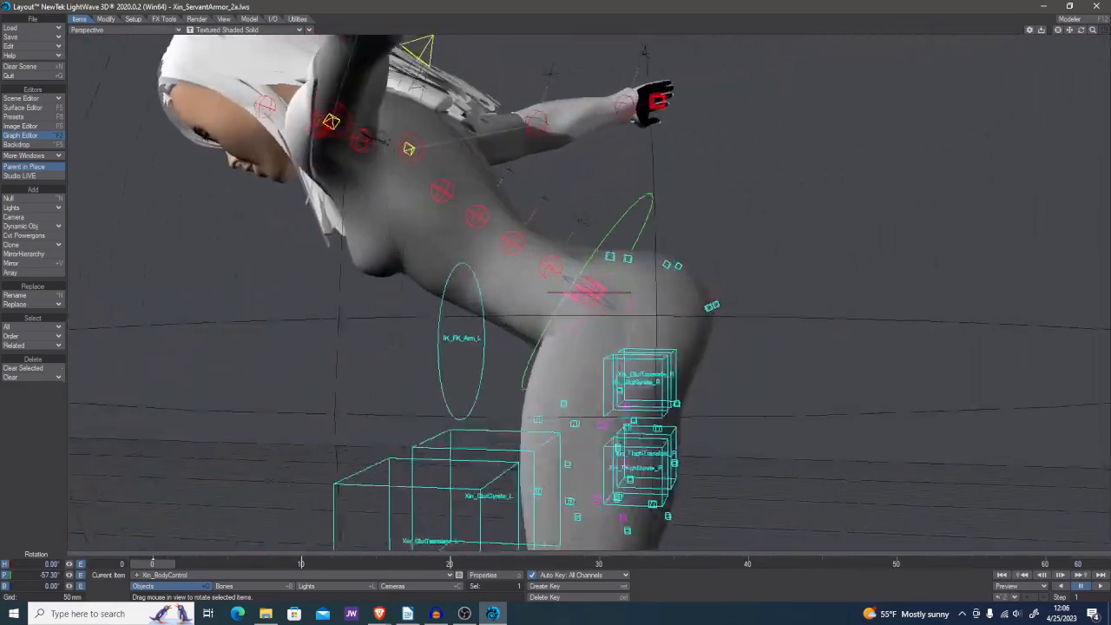
{"action": "left_click_drag", "start_coordinate": [811, 347], "coordinate": [715, 349], "text": "alt"}
{"action": "left_click_drag", "start_coordinate": [487, 401], "coordinate": [262, 401], "text": "alt"}
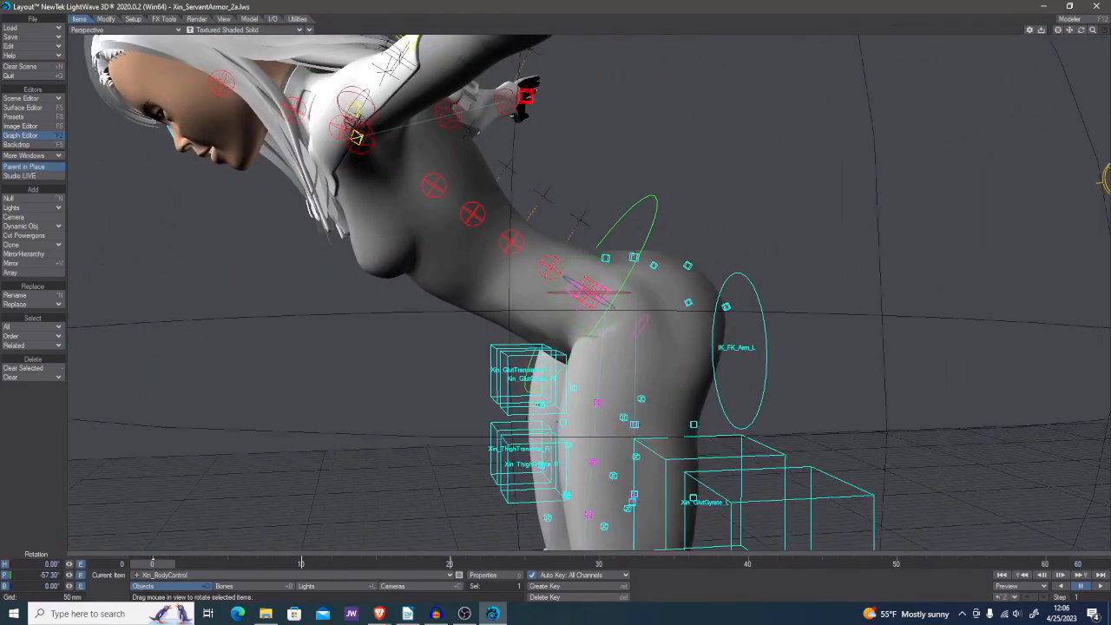
{"action": "left_click_drag", "start_coordinate": [505, 361], "coordinate": [563, 339], "text": "alt"}
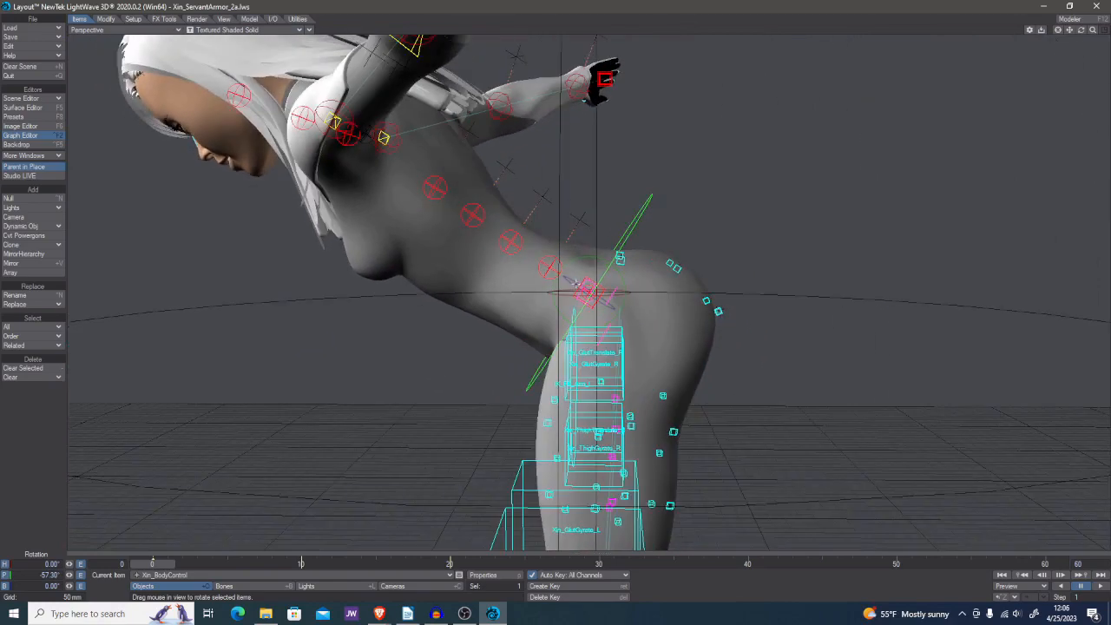
Rotate Xin_hipControl to a pitch of about 25.9° and examine how the glutes and hips deform
{"action": "left_click", "coordinate": [585, 276]}
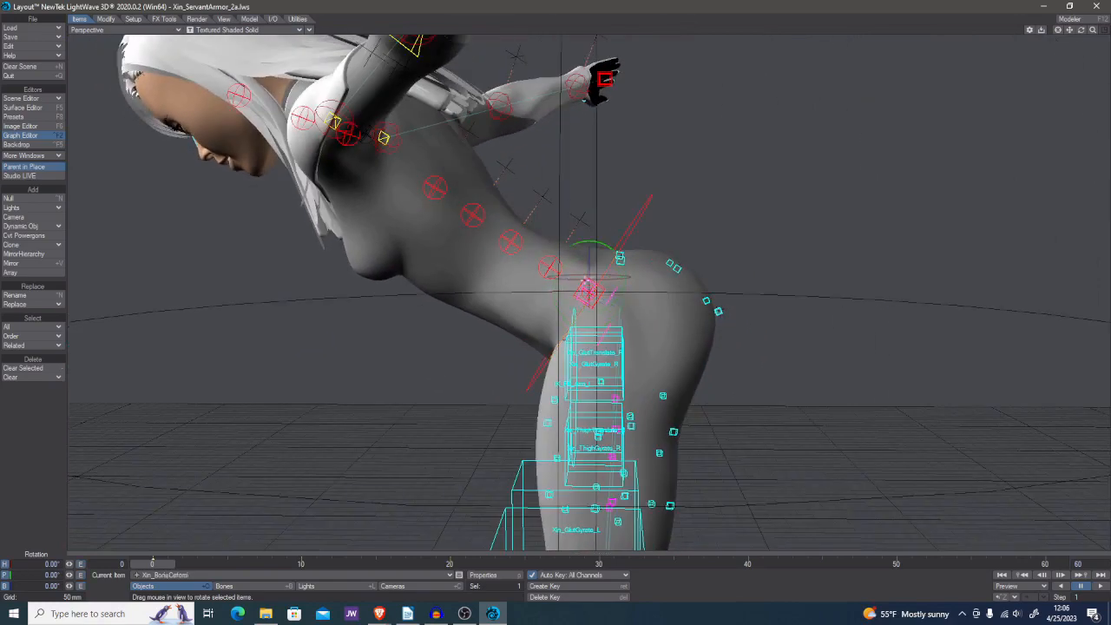
{"action": "left_click", "coordinate": [606, 278]}
{"action": "left_click", "coordinate": [582, 279]}
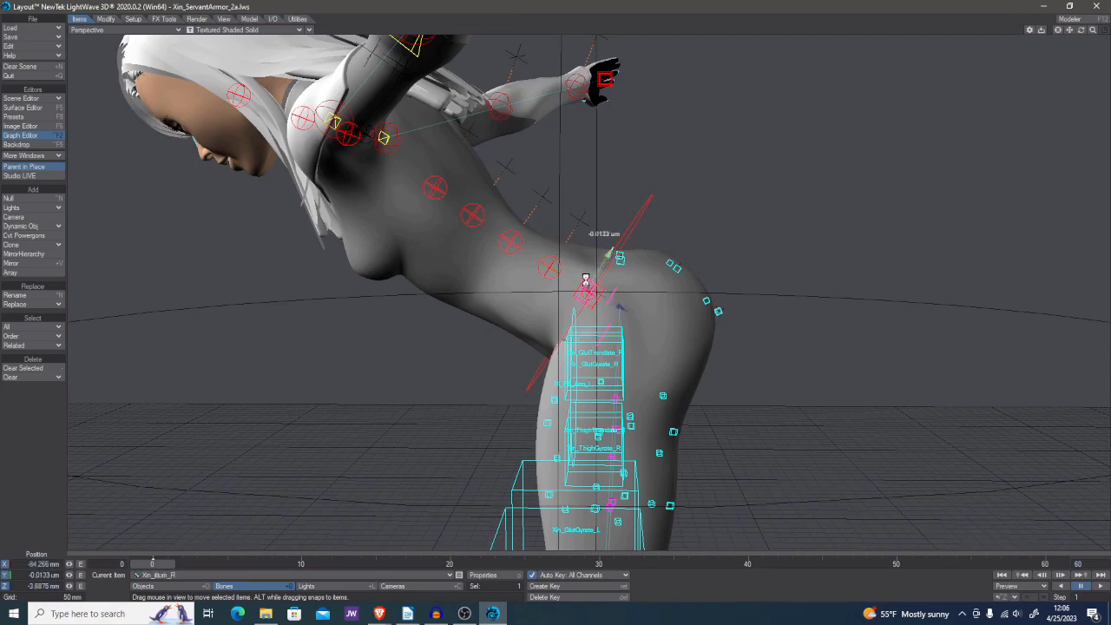
{"action": "left_click", "coordinate": [559, 293]}
{"action": "left_click_drag", "start_coordinate": [560, 292], "coordinate": [545, 302], "text": "alt"}
{"action": "left_click", "coordinate": [589, 280]}
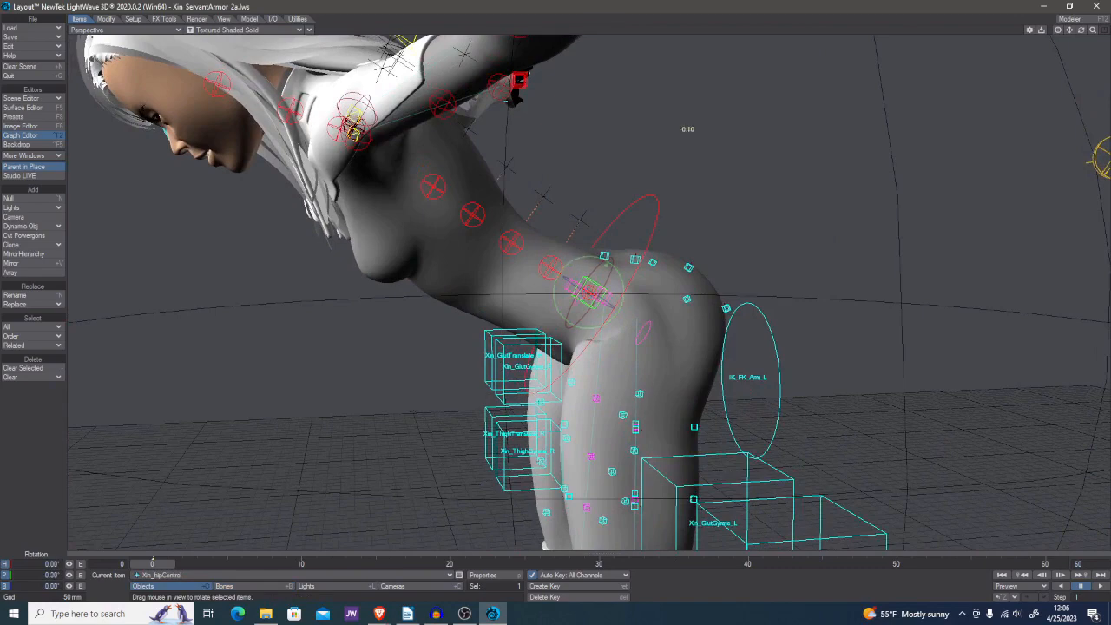
{"action": "left_click_drag", "start_coordinate": [606, 264], "coordinate": [620, 274]}
{"action": "left_click_drag", "start_coordinate": [620, 274], "coordinate": [576, 276], "text": "alt"}
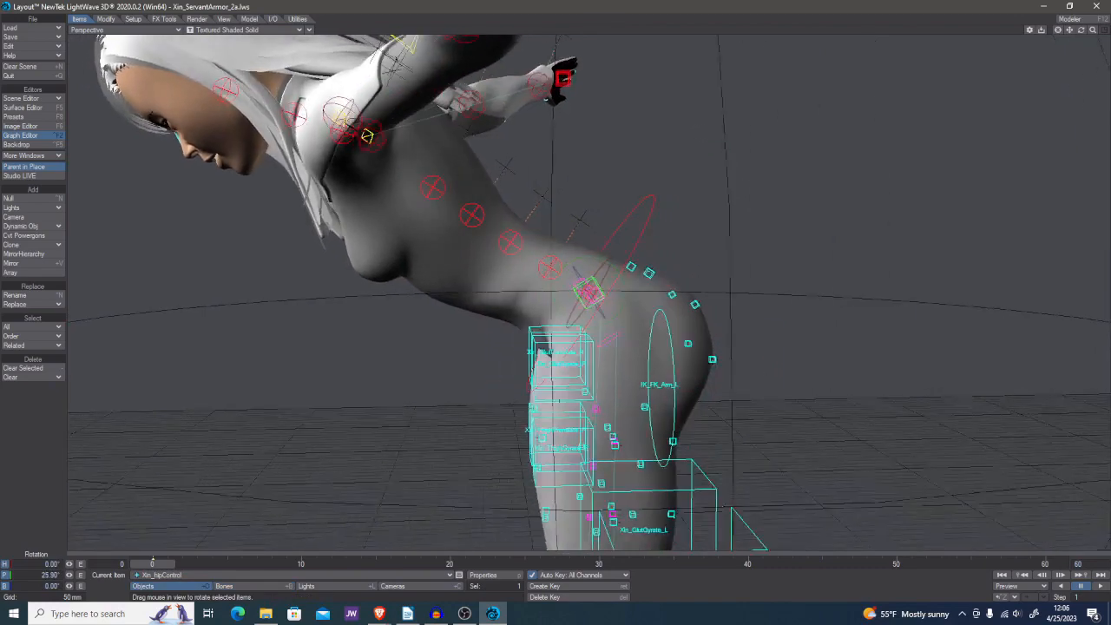
{"action": "left_click_drag", "start_coordinate": [558, 401], "coordinate": [711, 391], "text": "alt"}
{"action": "left_click_drag", "start_coordinate": [642, 386], "coordinate": [588, 379], "text": "alt"}
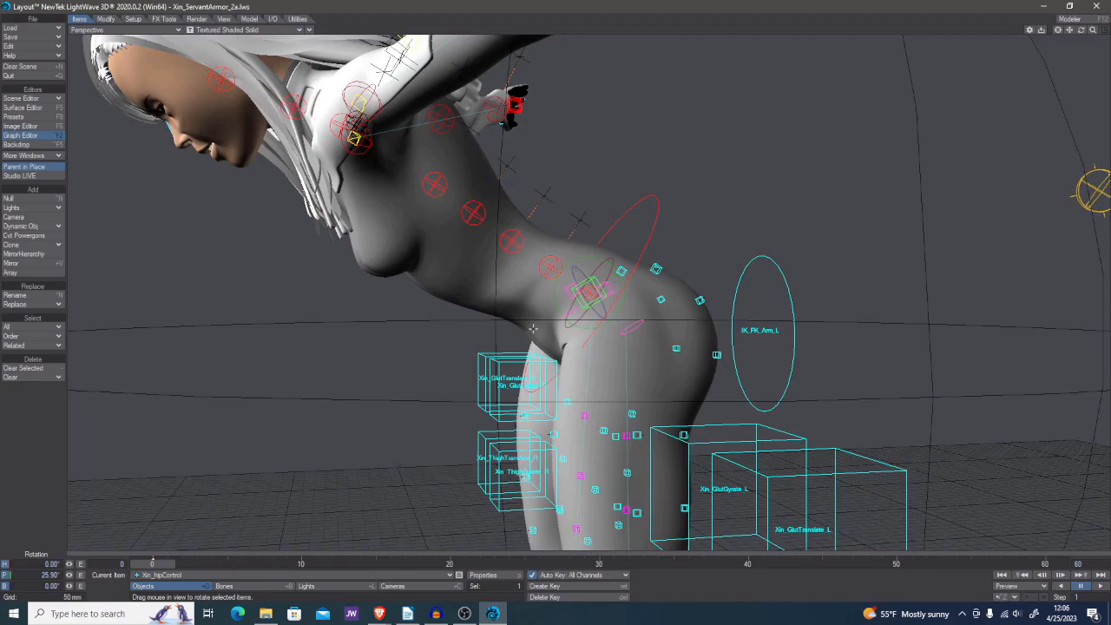
Undo the pitch rotations of the hip and body controls
{"action": "left_click_drag", "start_coordinate": [423, 416], "coordinate": [689, 340], "text": "alt"}
{"action": "key", "text": "ctrl+z"}
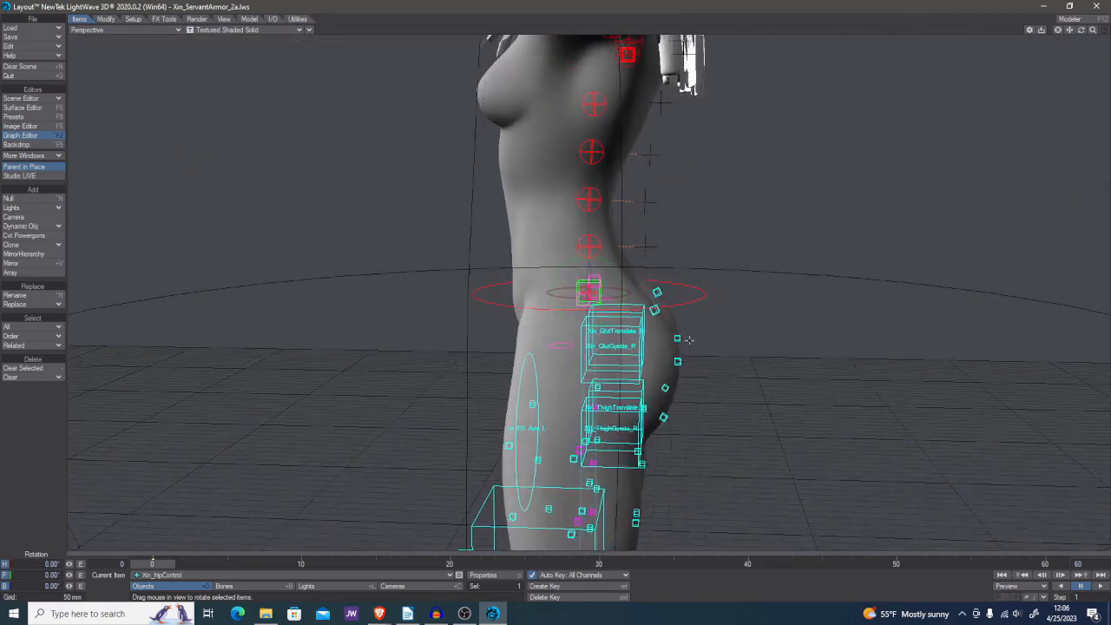
{"action": "left_click", "coordinate": [309, 31]}
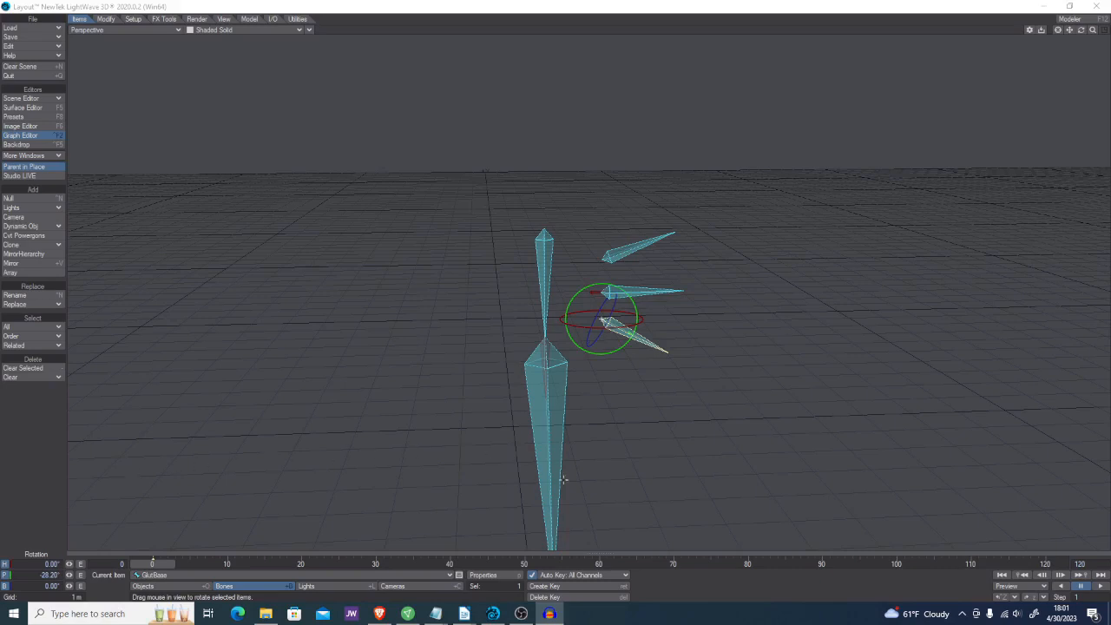
Examine the Ilium, Femur, GlutMiddle, GlutTop and GlutBase bones of the simplified rig by selecting each one
{"action": "left_click", "coordinate": [541, 249]}
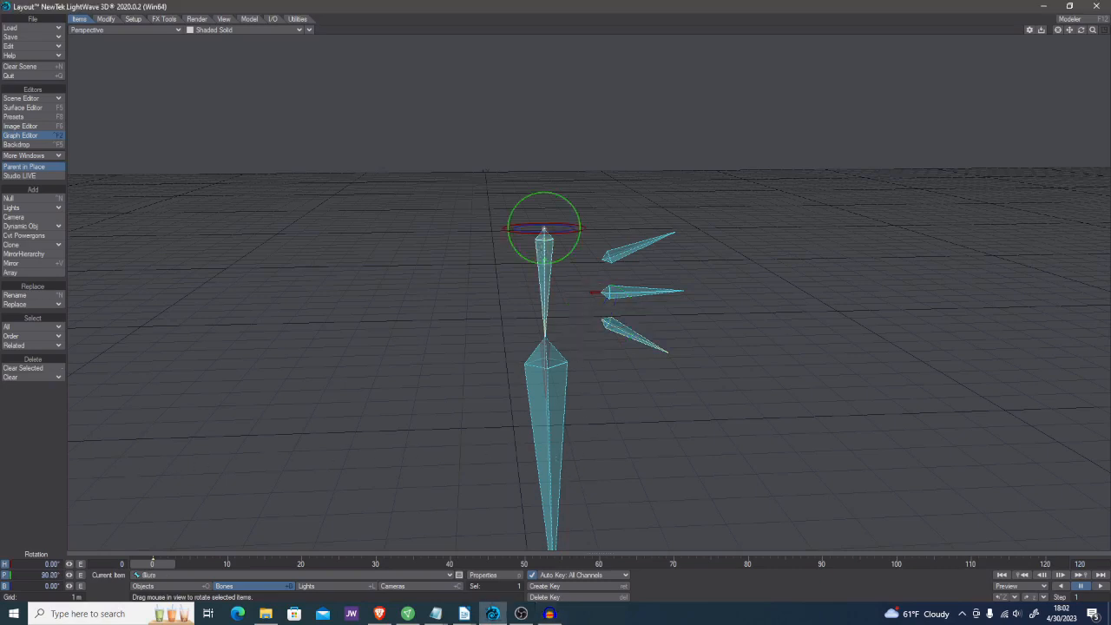
{"action": "left_click", "coordinate": [572, 455]}
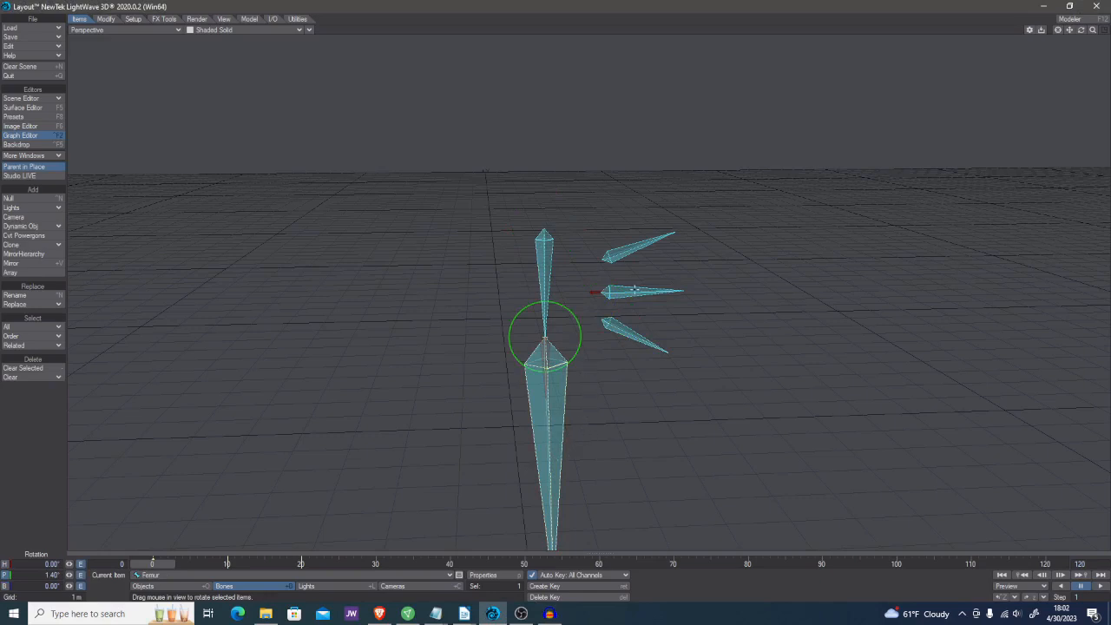
{"action": "left_click", "coordinate": [651, 291]}
{"action": "left_click", "coordinate": [649, 238]}
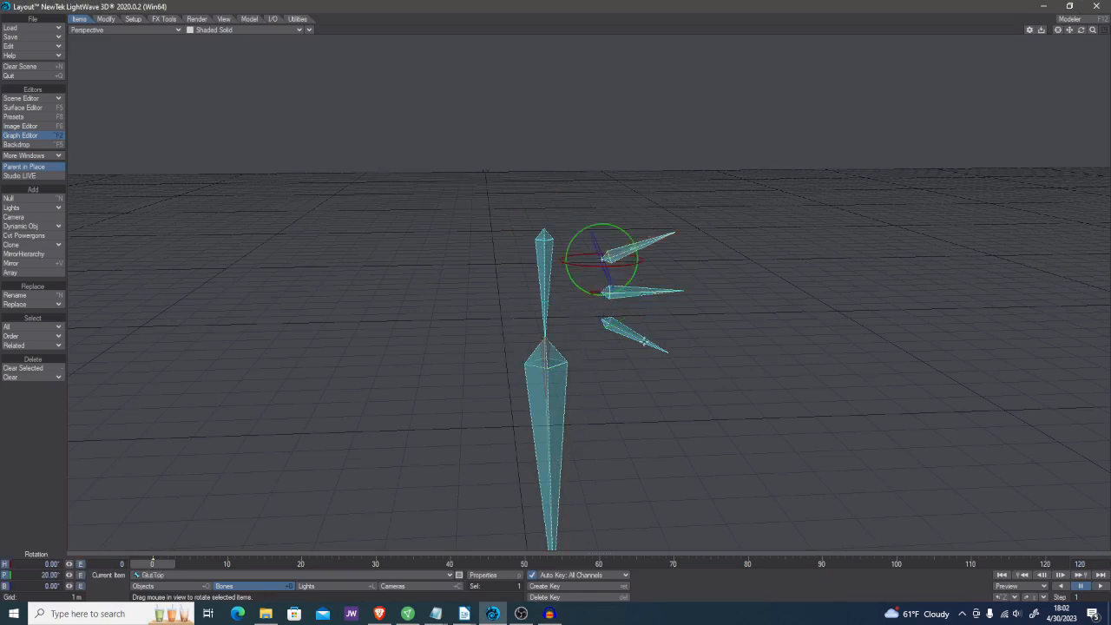
{"action": "left_click", "coordinate": [644, 341]}
{"action": "left_click", "coordinate": [651, 277]}
{"action": "left_click", "coordinate": [650, 249]}
{"action": "left_click", "coordinate": [645, 337]}
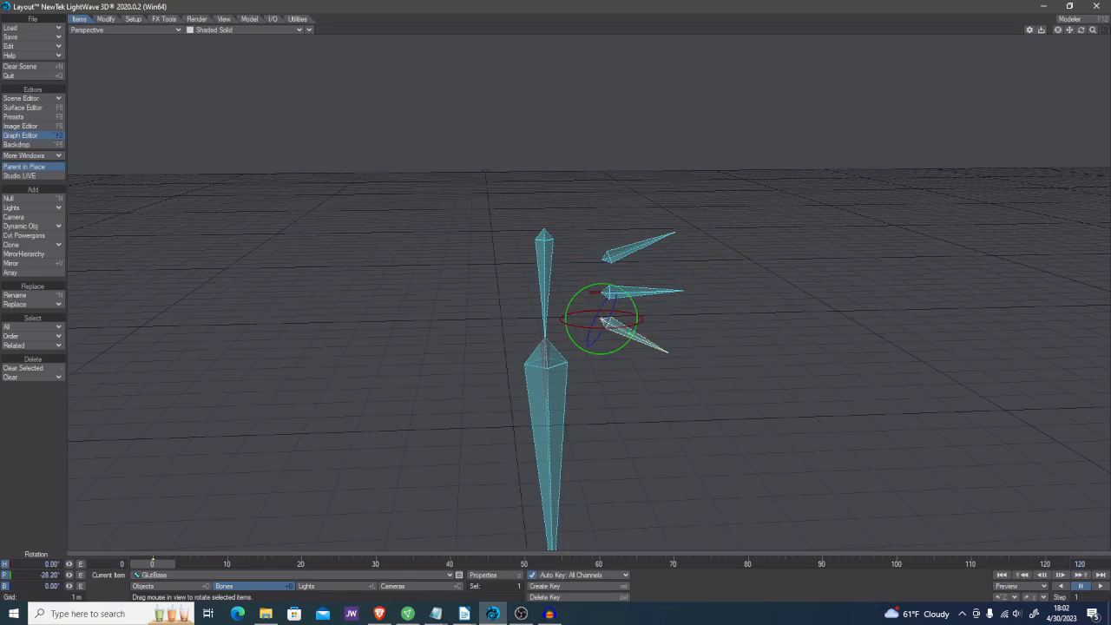
{"action": "key", "text": "alt+Tab"}
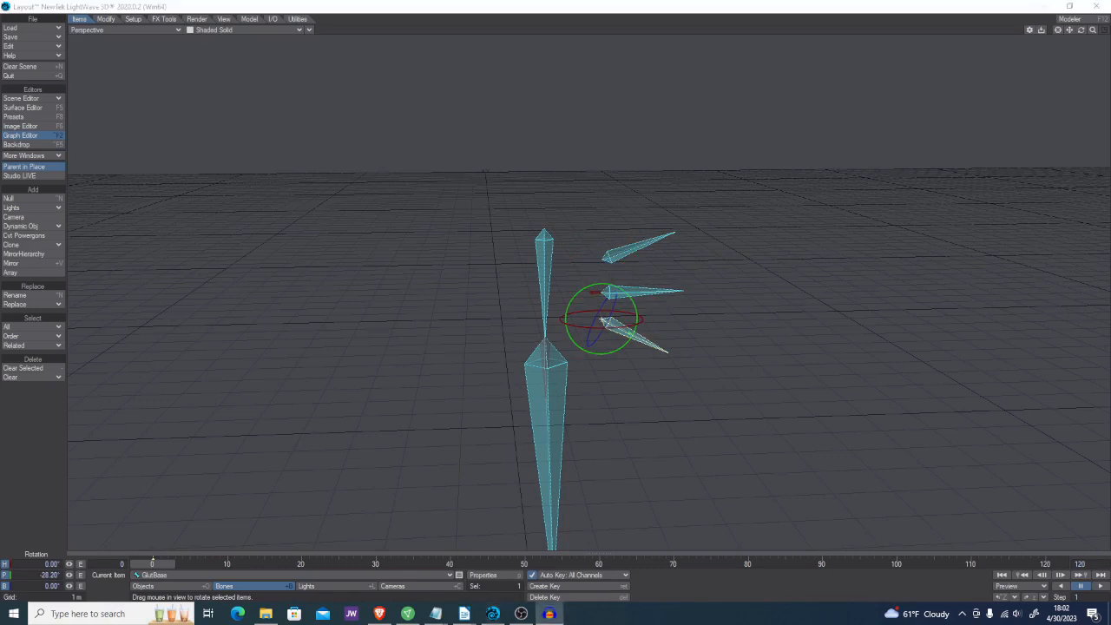
{"action": "key", "text": "alt+Tab"}
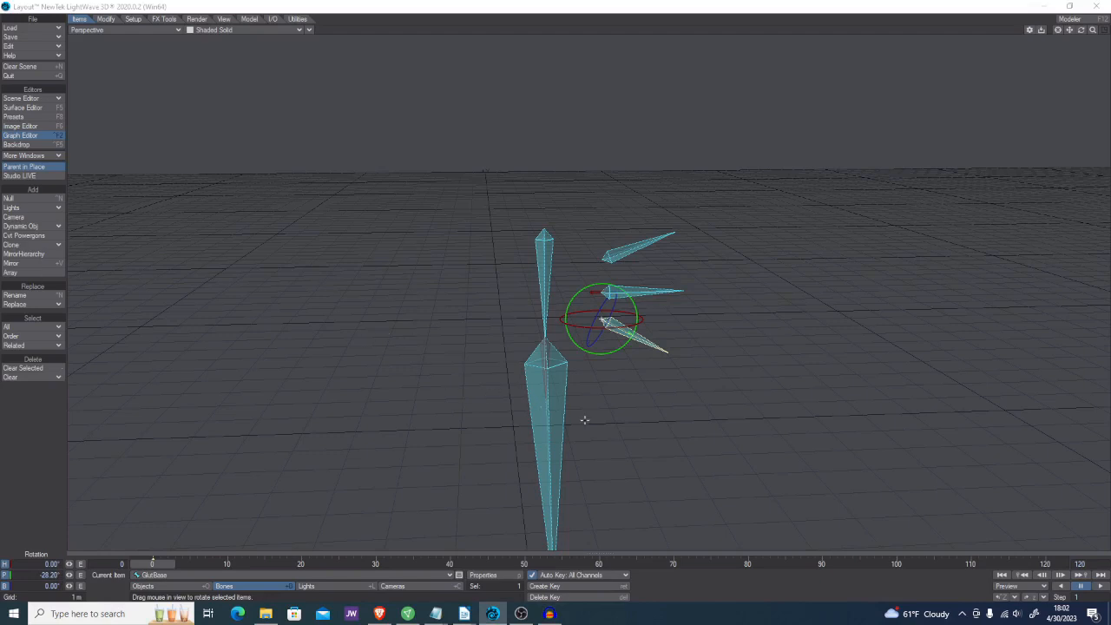
Examine the Femur bone in relation to the GlutMiddle bone, ending with the Femur selected
{"action": "left_click", "coordinate": [541, 407]}
{"action": "left_click", "coordinate": [562, 413]}
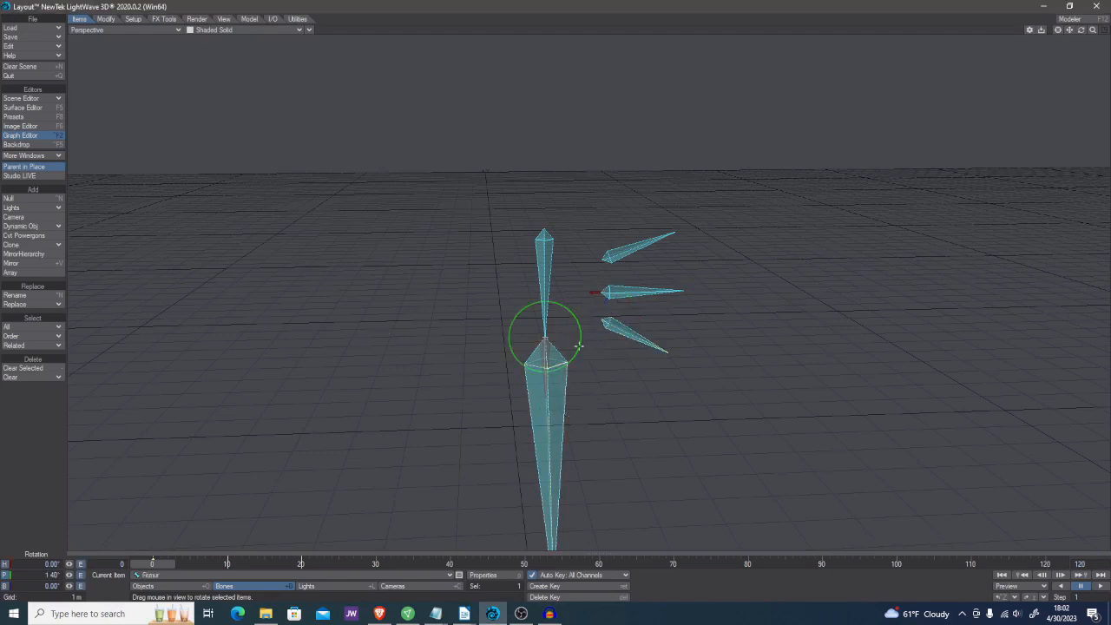
{"action": "left_click", "coordinate": [650, 294]}
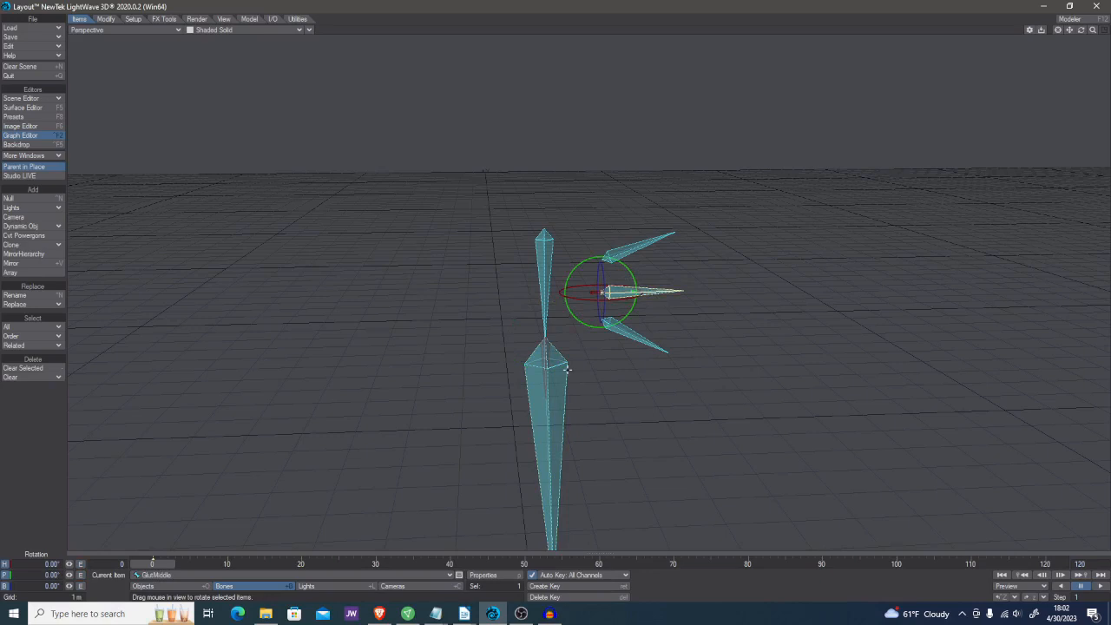
{"action": "left_click", "coordinate": [566, 370]}
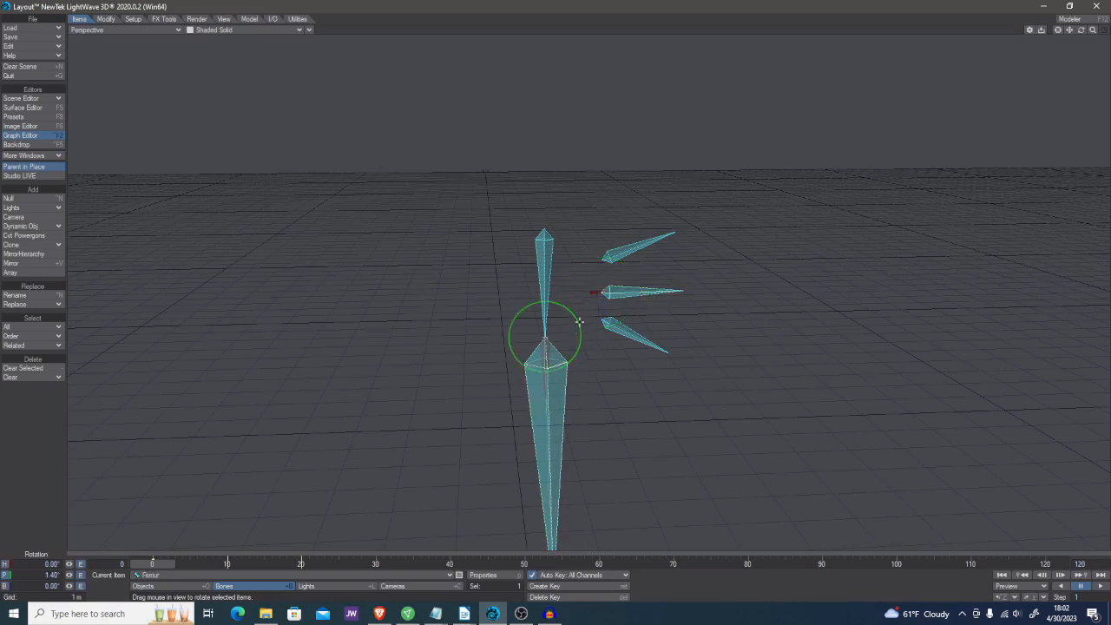
Swing the Femur bone up to a pitch of about -87° and reset its pitch to 0°
{"action": "left_click_drag", "start_coordinate": [579, 328], "coordinate": [578, 218]}
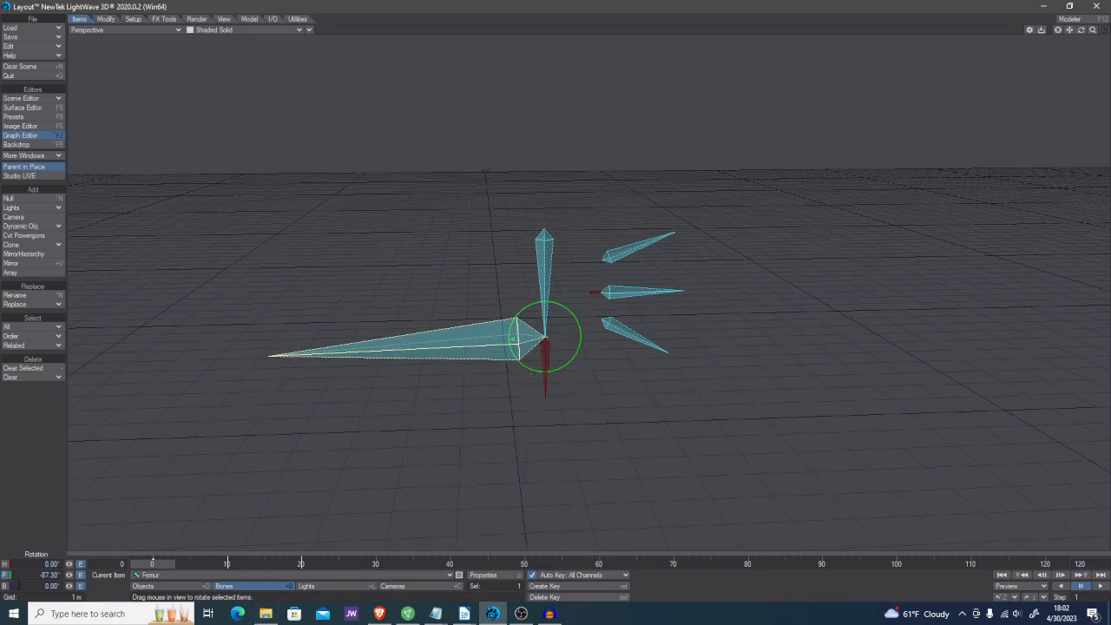
{"action": "left_click", "coordinate": [49, 574]}
{"action": "type", "text": "0"}
{"action": "key", "text": "Tab"}
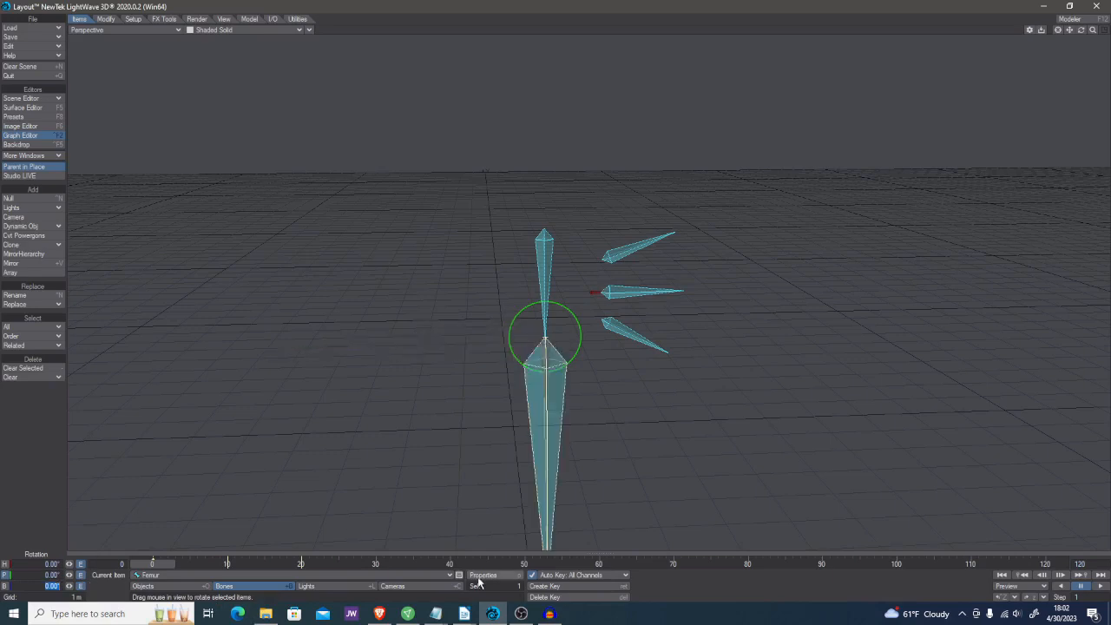
In the motion options, set GlutMiddle's pitch controller to Same as Item with the Femur as its rotation item
{"action": "type", "text": "m"}
{"action": "left_click", "coordinate": [690, 587]}
{"action": "key", "text": "m"}
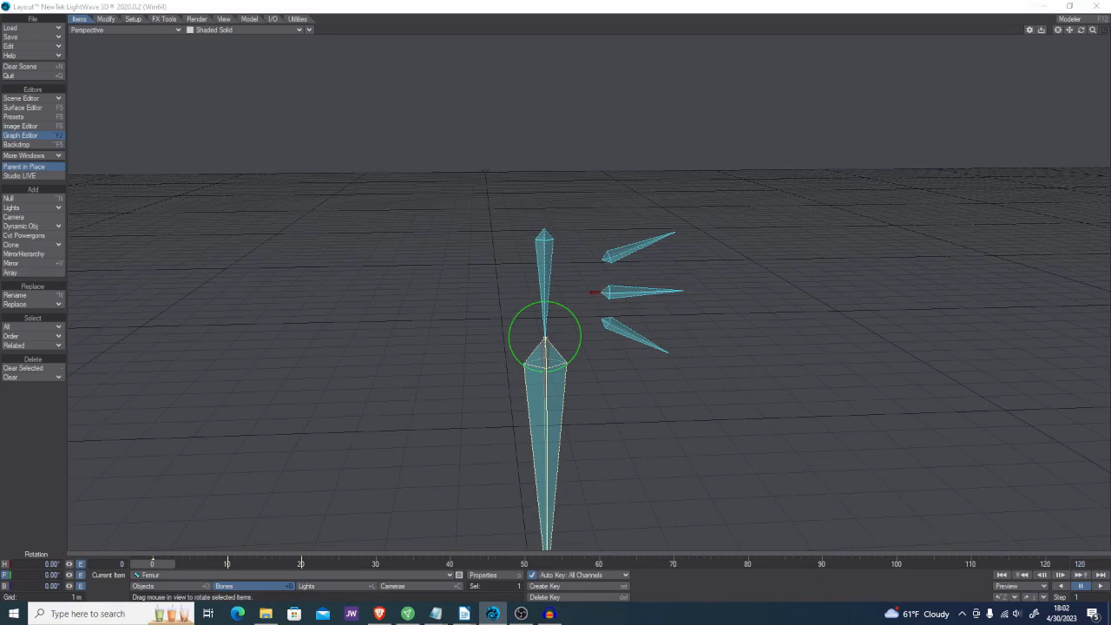
{"action": "left_click_drag", "start_coordinate": [227, 151], "coordinate": [210, 104]}
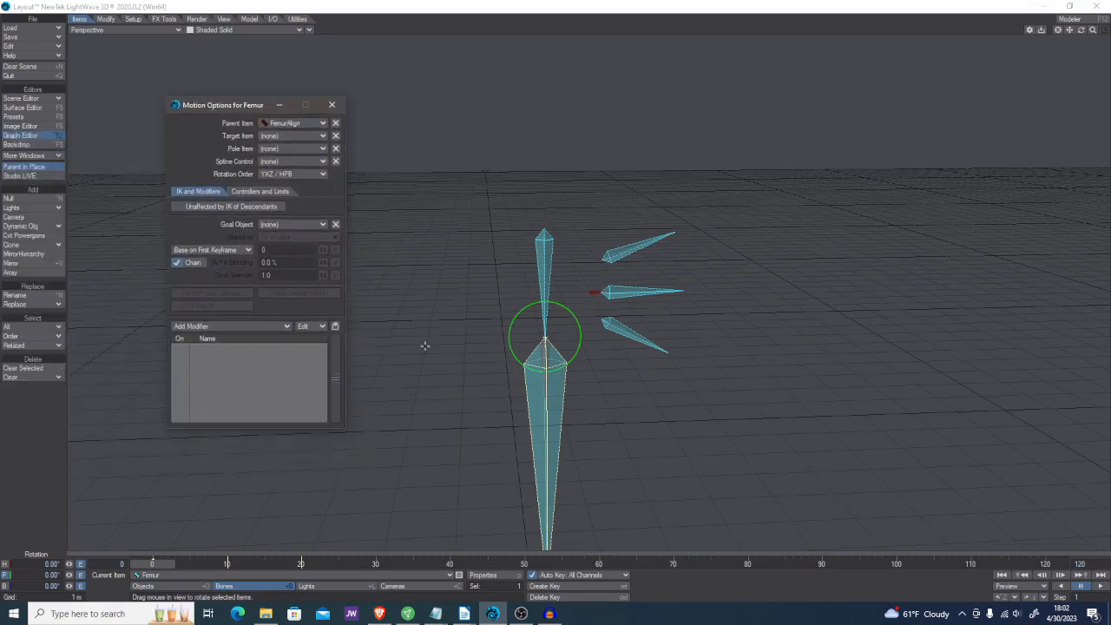
{"action": "left_click", "coordinate": [670, 291]}
{"action": "left_click", "coordinate": [269, 191]}
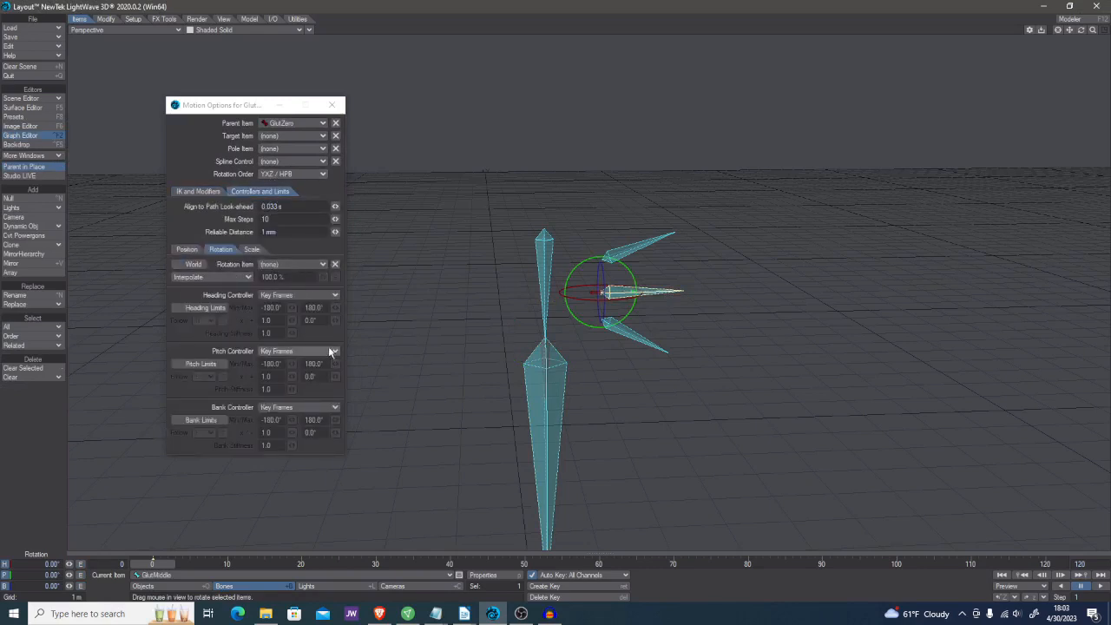
{"action": "left_click", "coordinate": [329, 353]}
{"action": "left_click", "coordinate": [299, 399]}
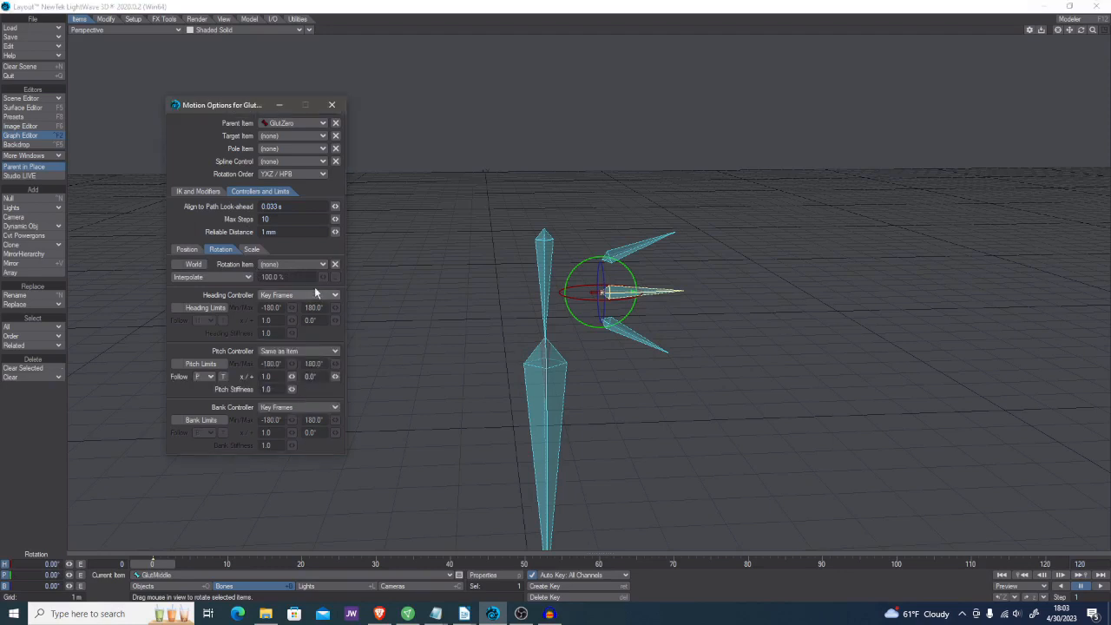
{"action": "left_click", "coordinate": [314, 263]}
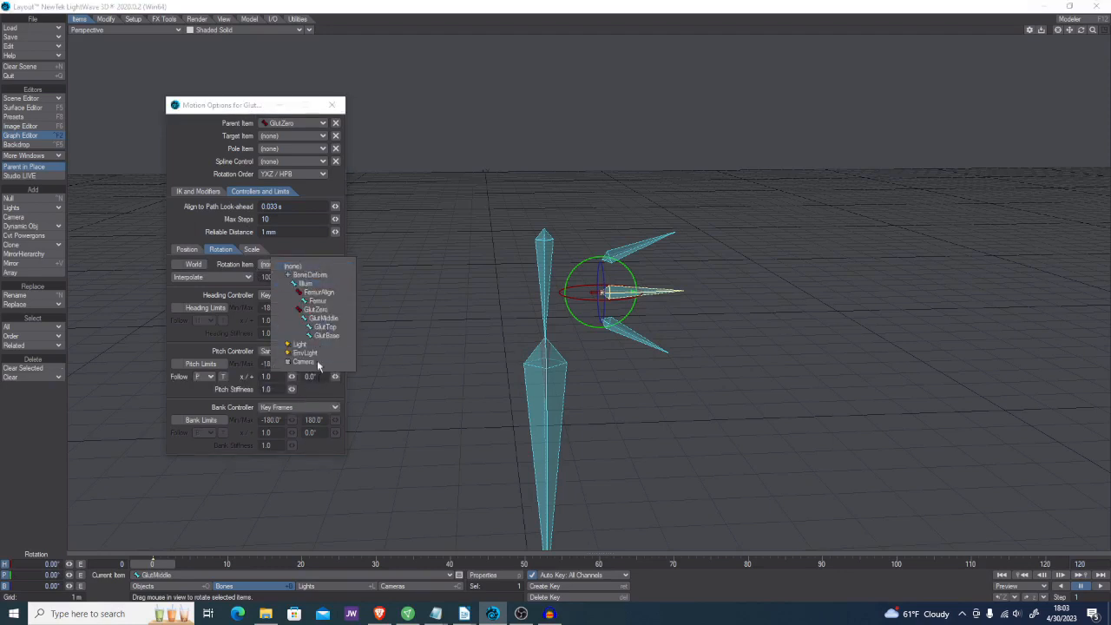
{"action": "left_click", "coordinate": [339, 301]}
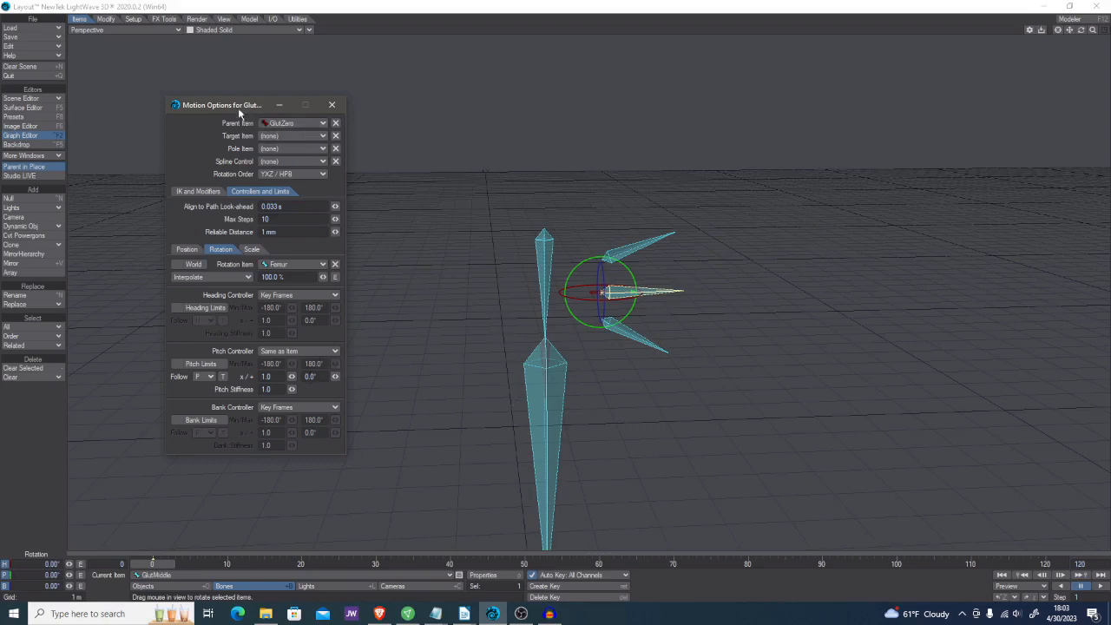
Rotate the Femur to a pitch of about -82° to test how the glute bones follow, and undo the rotation
{"action": "left_click_drag", "start_coordinate": [240, 113], "coordinate": [928, 132]}
{"action": "left_click", "coordinate": [541, 417]}
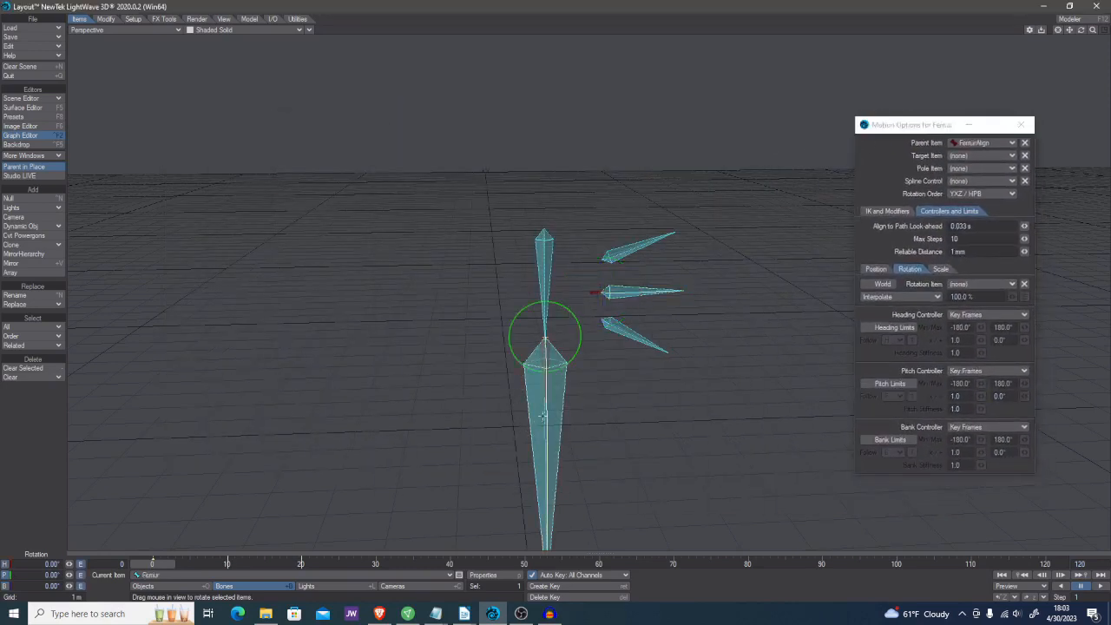
{"action": "left_click_drag", "start_coordinate": [573, 338], "coordinate": [498, 352]}
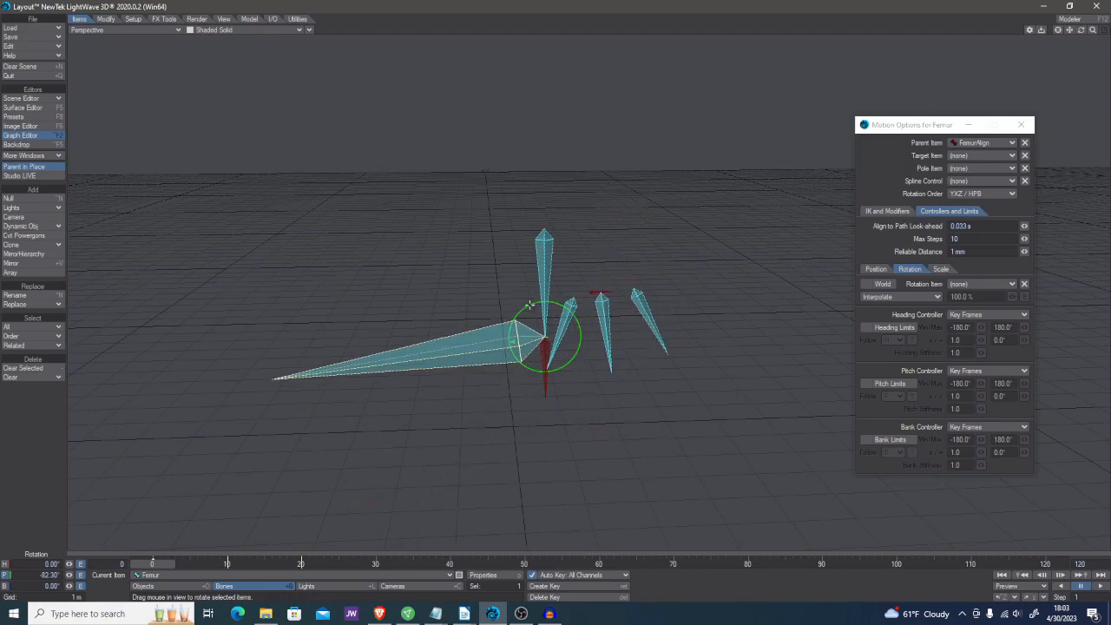
{"action": "key", "text": "ctrl+z"}
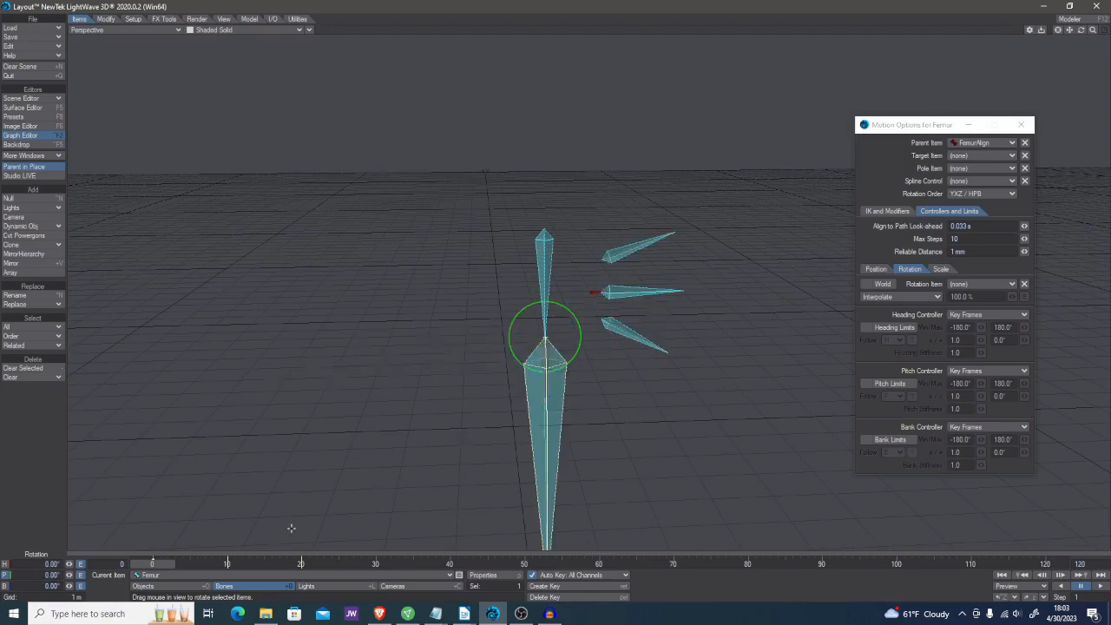
Scrub the animation between frame 0 and about frame 19 to examine how the glute bones follow the Femur
{"action": "left_click", "coordinate": [159, 564]}
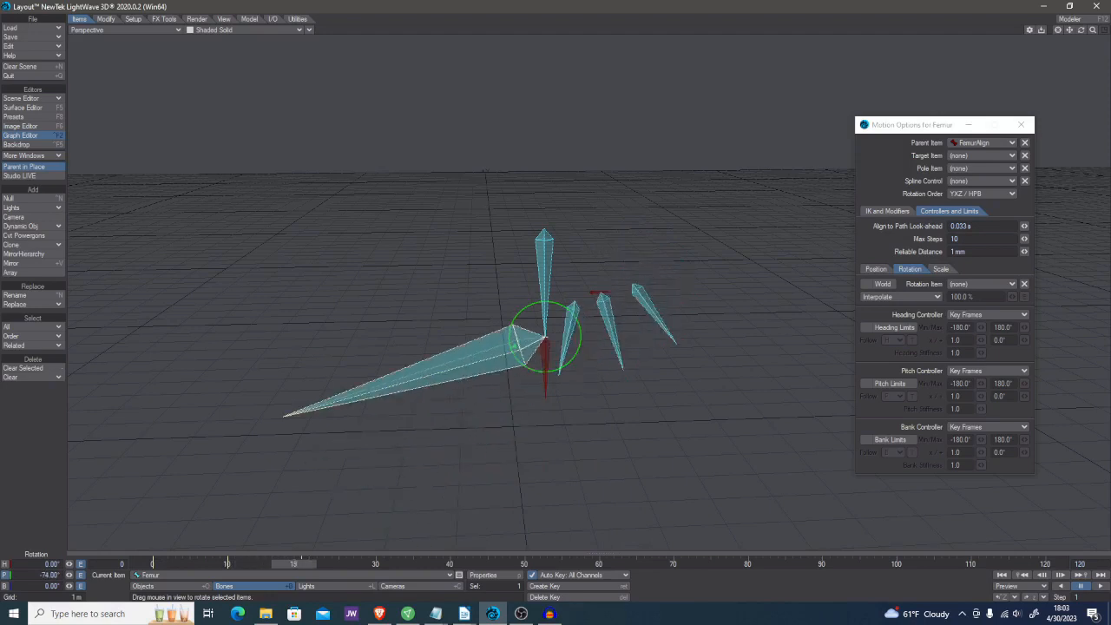
{"action": "left_click_drag", "start_coordinate": [303, 564], "coordinate": [157, 564]}
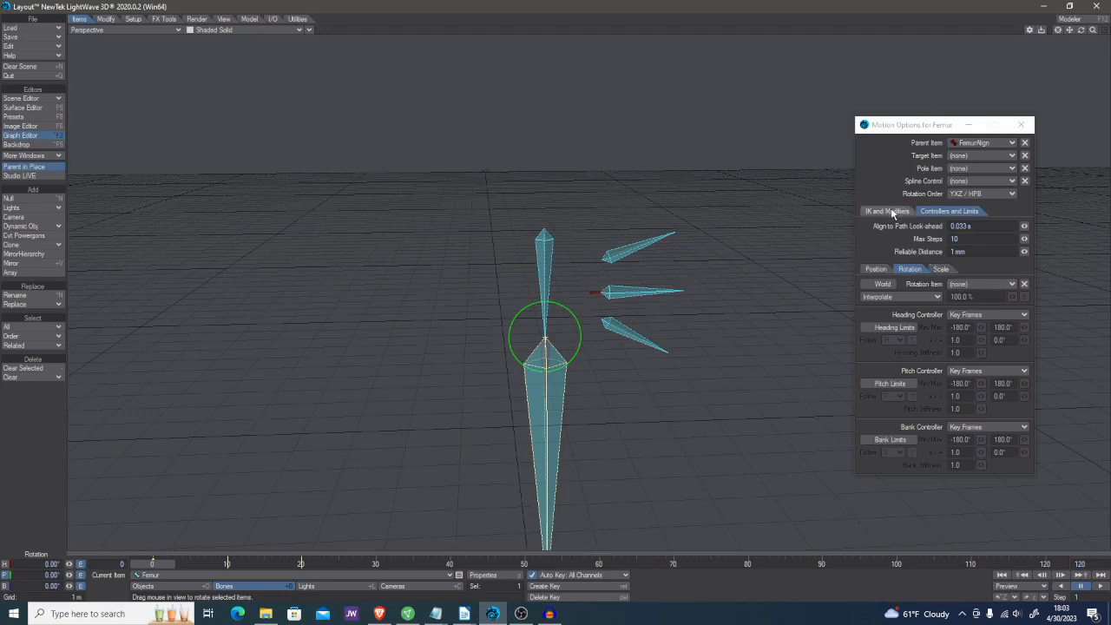
{"action": "left_click", "coordinate": [889, 211]}
{"action": "left_click", "coordinate": [949, 211]}
Set GlutMiddle's pitch follow multiplier to 0.5 and scrub the animation to check the weaker follow rotation
{"action": "left_click", "coordinate": [661, 291]}
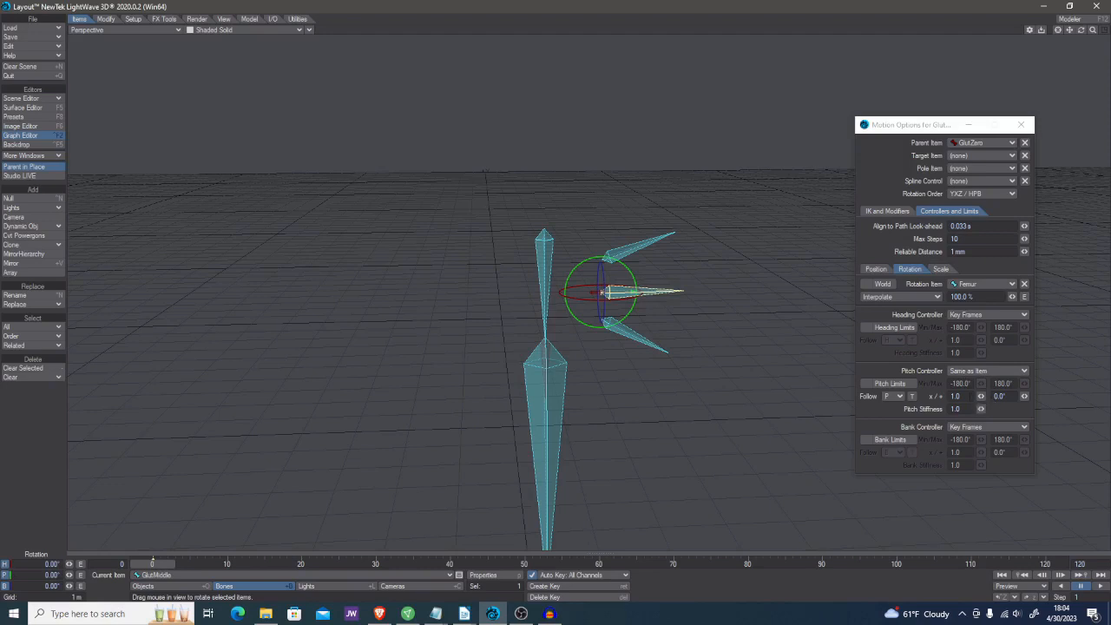
{"action": "left_click", "coordinate": [955, 395]}
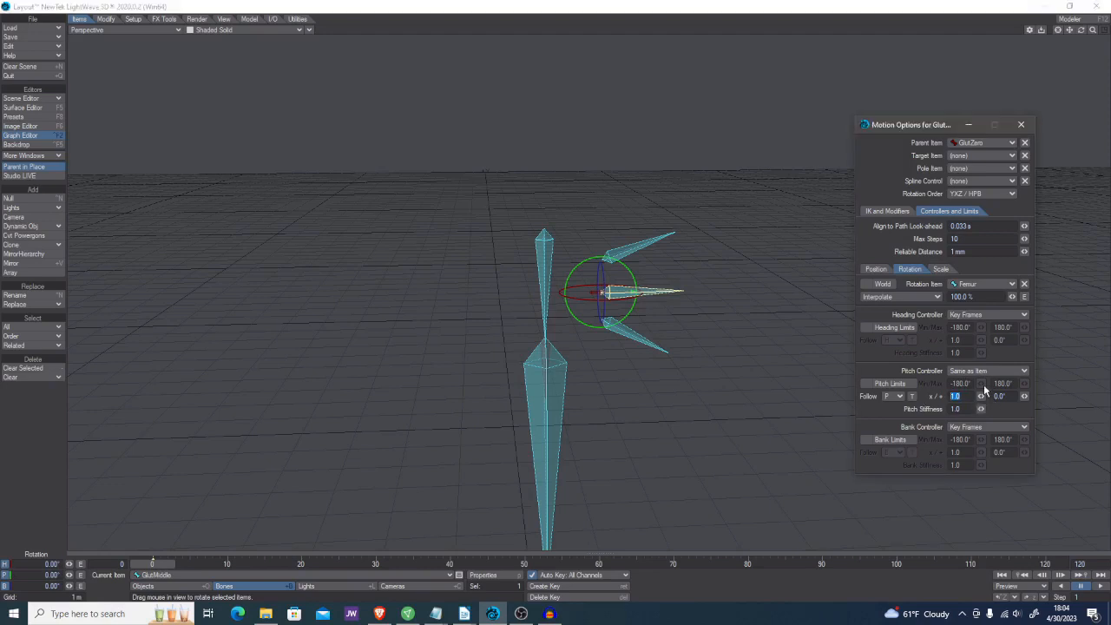
{"action": "type", "text": "0.5"}
{"action": "key", "text": "Tab"}
{"action": "mouse_move", "coordinate": [163, 564]}
{"action": "left_mouse_down"}
{"action": "mouse_move", "coordinate": [339, 564]}
{"action": "mouse_move", "coordinate": [152, 564]}
{"action": "left_mouse_up"}
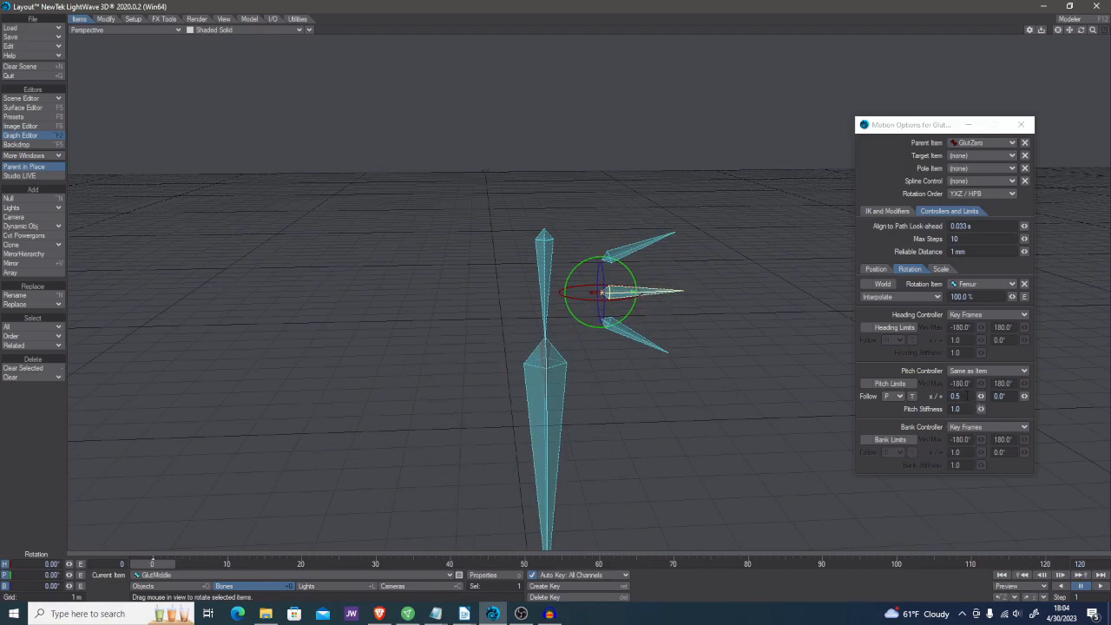
Set GlutMiddle's pitch follow multiplier back to 1
{"action": "left_click", "coordinate": [954, 396]}
{"action": "type", "text": "1"}
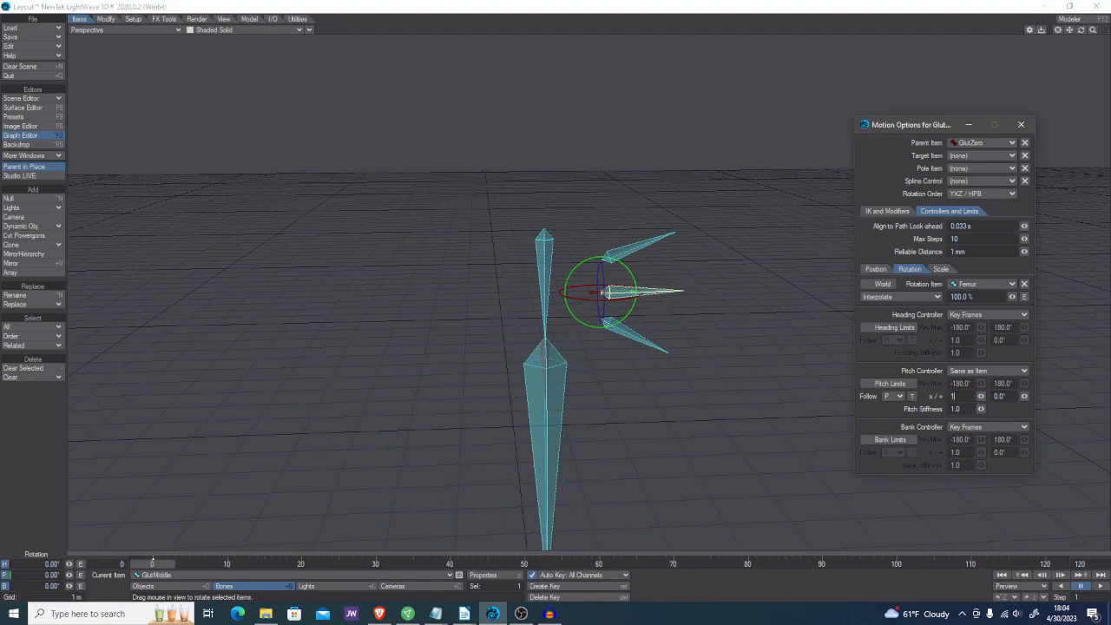
{"action": "key", "text": "Tab"}
Rotate the Femur backward to a pitch of about 42.3° to examine the glute bones, and undo the rotation
{"action": "left_click", "coordinate": [540, 417]}
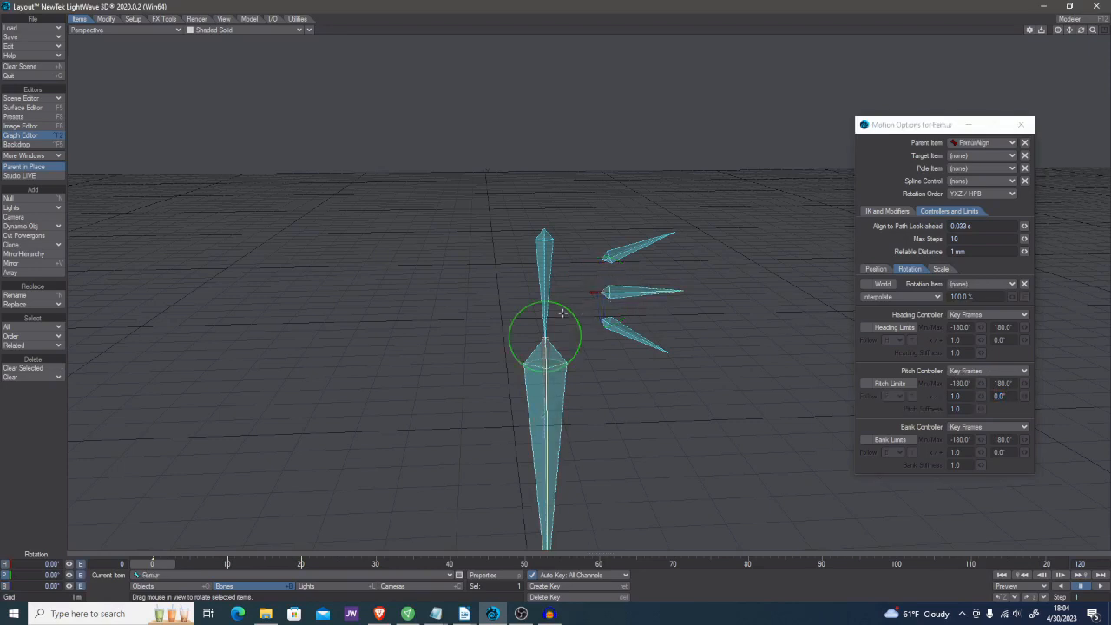
{"action": "left_click_drag", "start_coordinate": [562, 312], "coordinate": [563, 329]}
{"action": "left_click_drag", "start_coordinate": [543, 368], "coordinate": [565, 359]}
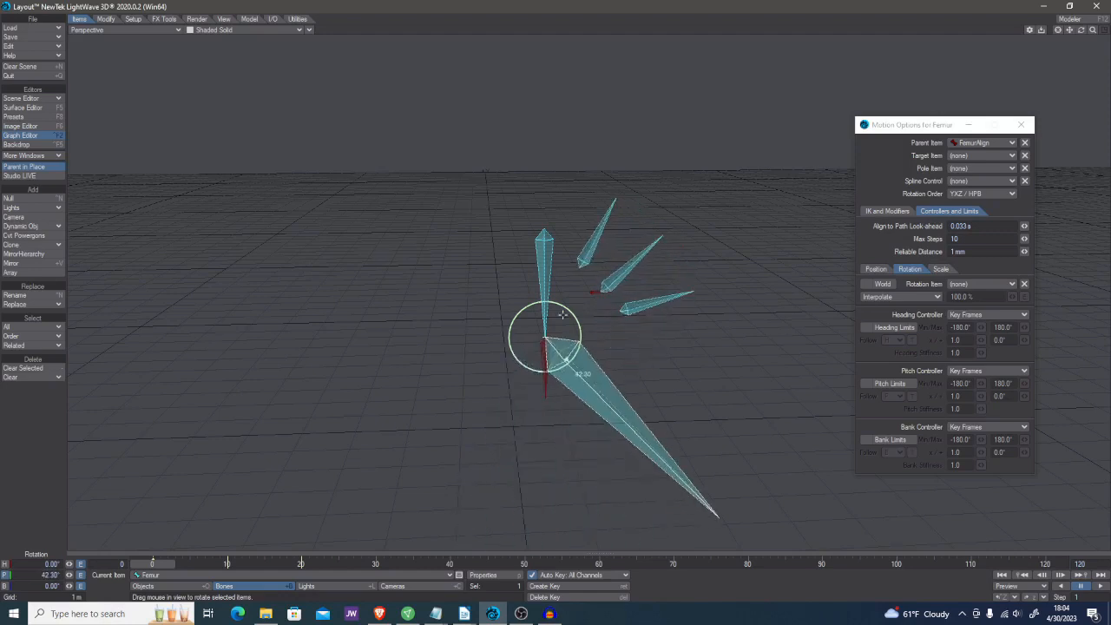
{"action": "key", "text": "ctrl+z"}
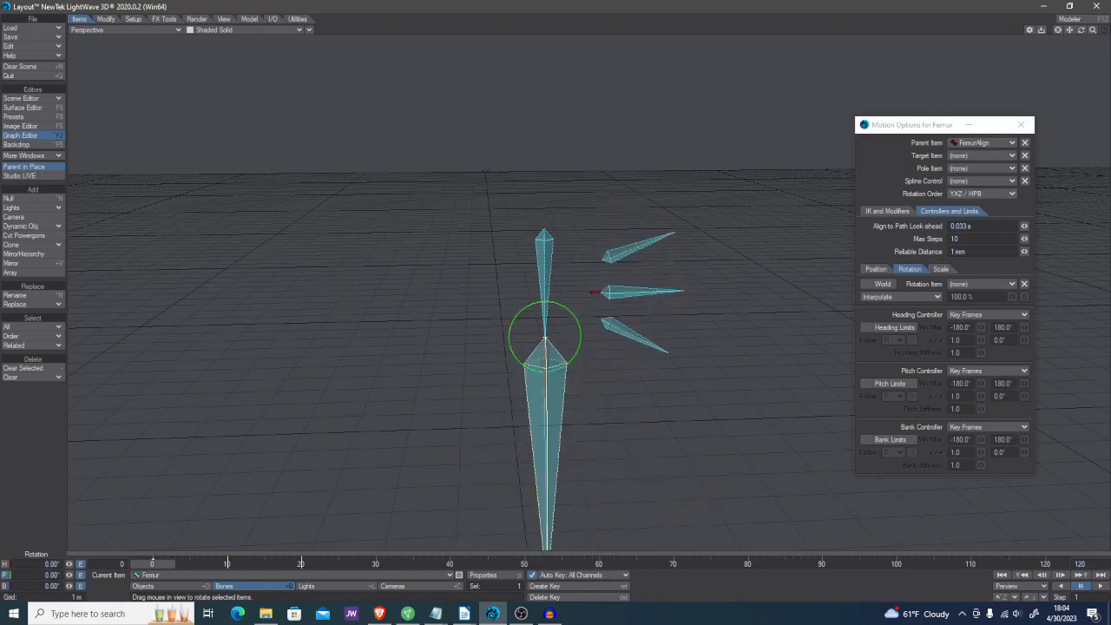
Clear GlutMiddle's rotation item, return its pitch controller to Key Frames and close the motion options
{"action": "left_click", "coordinate": [649, 293]}
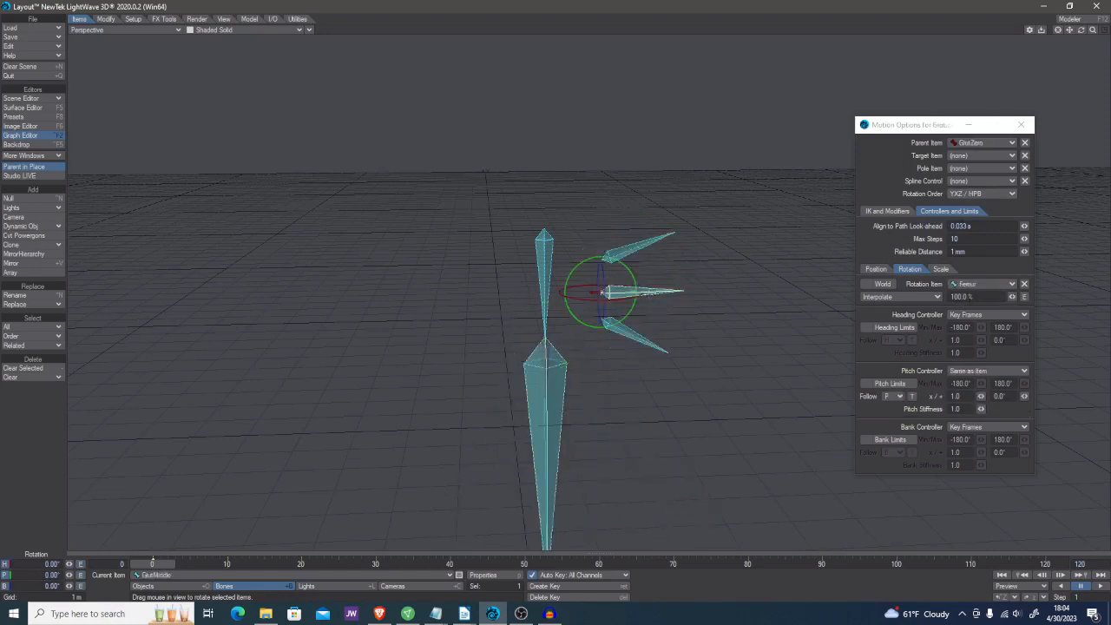
{"action": "left_click", "coordinate": [1024, 283]}
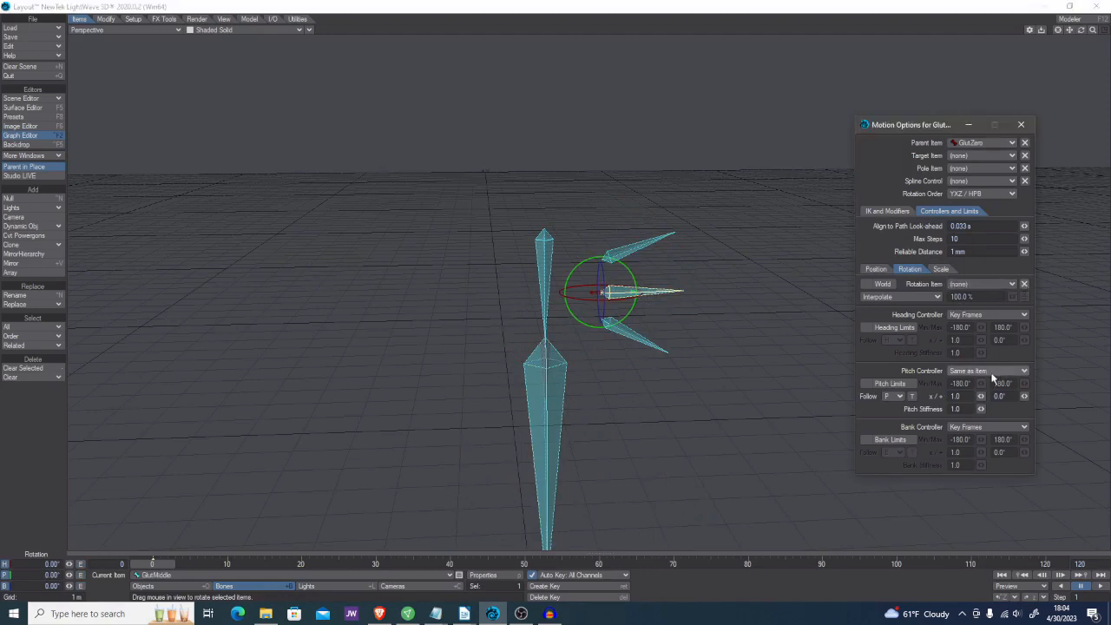
{"action": "left_click", "coordinate": [994, 374]}
{"action": "left_click", "coordinate": [1003, 321]}
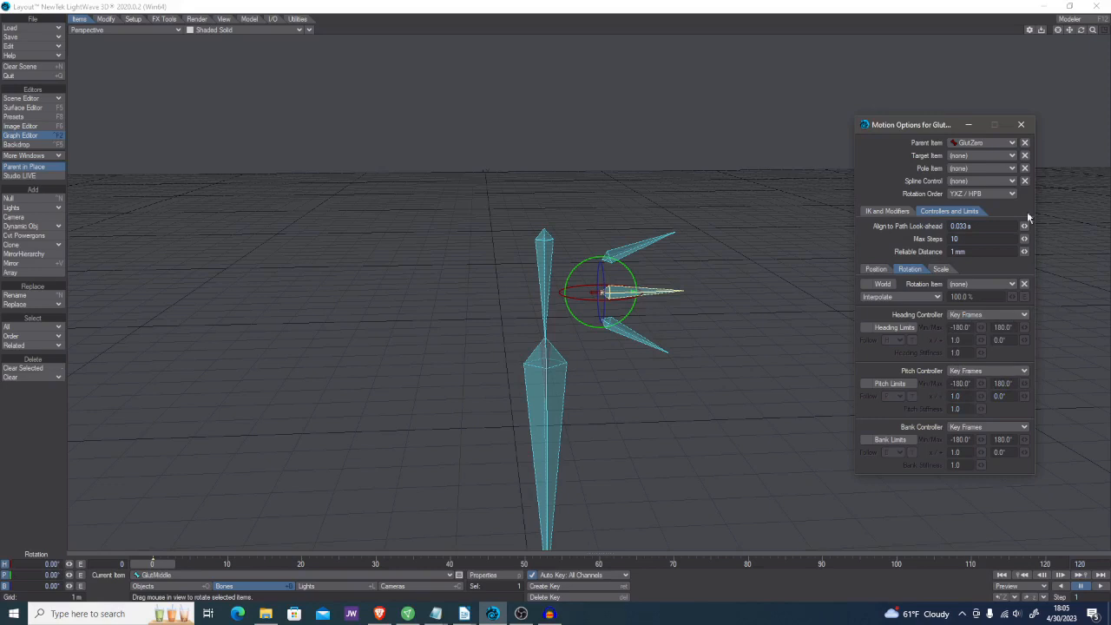
{"action": "left_click", "coordinate": [1020, 124]}
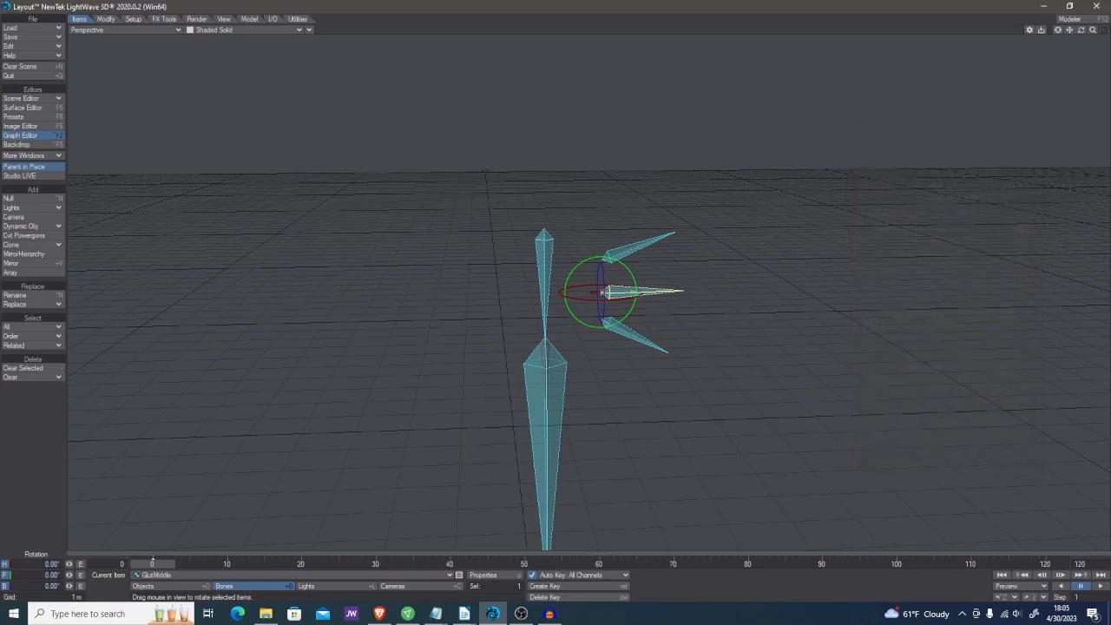
Select the Femur and scrub its animation between frames 0 and 10
{"action": "left_click", "coordinate": [565, 453]}
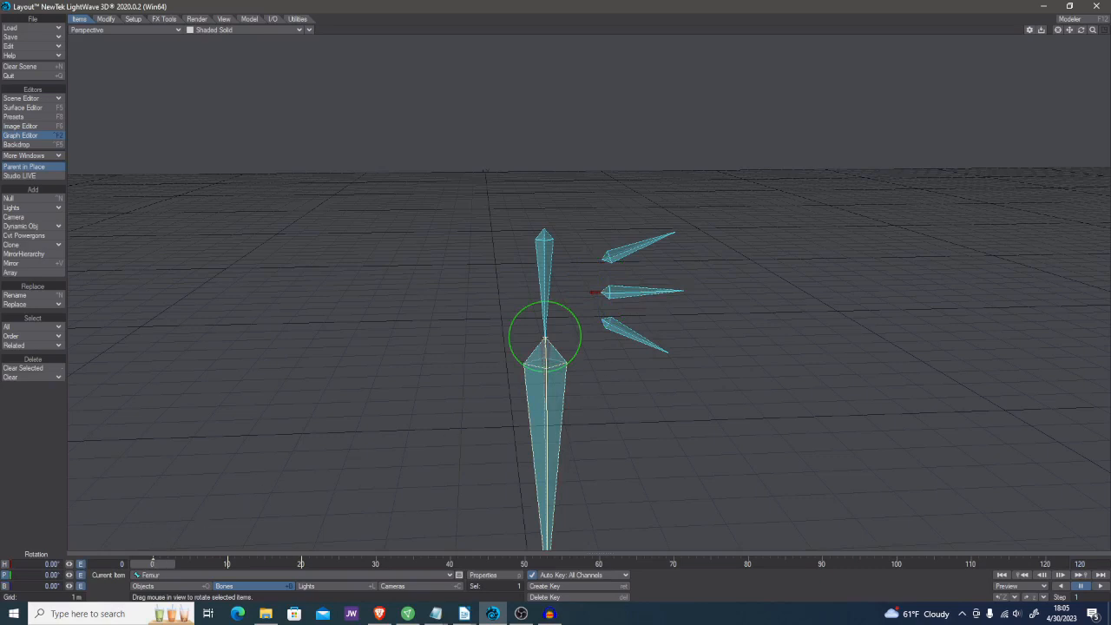
{"action": "left_click_drag", "start_coordinate": [153, 563], "coordinate": [227, 563]}
Switch to Notepad and write the expression mapRange(Femur.rot(Time).p,0,20,0,15)
{"action": "key", "text": "alt+Tab"}
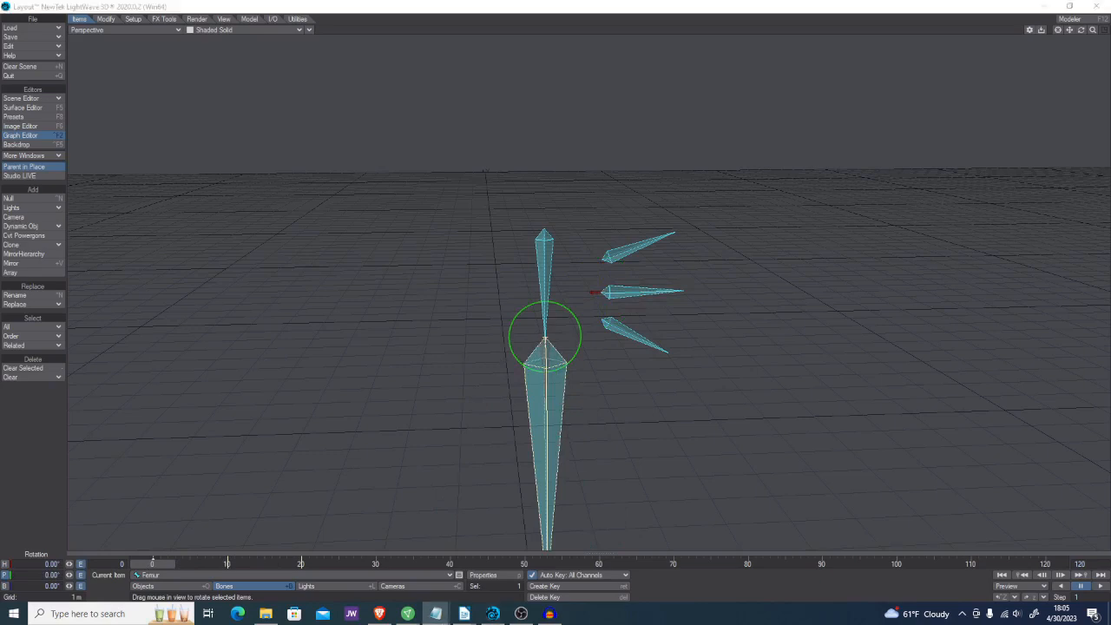
{"action": "left_click_drag", "start_coordinate": [0, 161], "coordinate": [234, 59]}
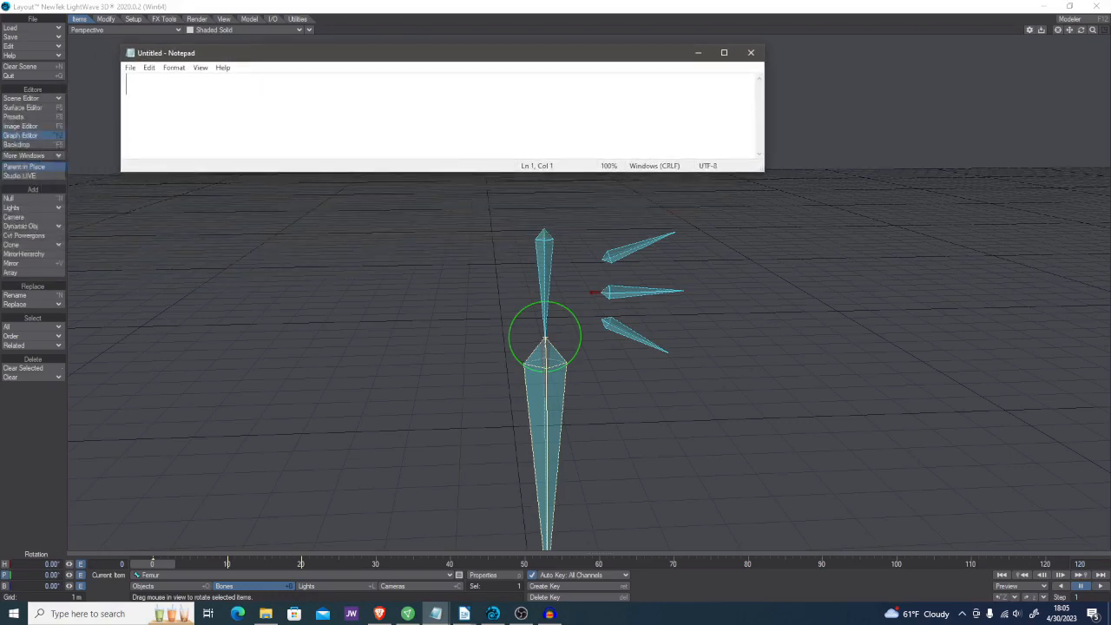
{"action": "key", "text": "alt+Tab"}
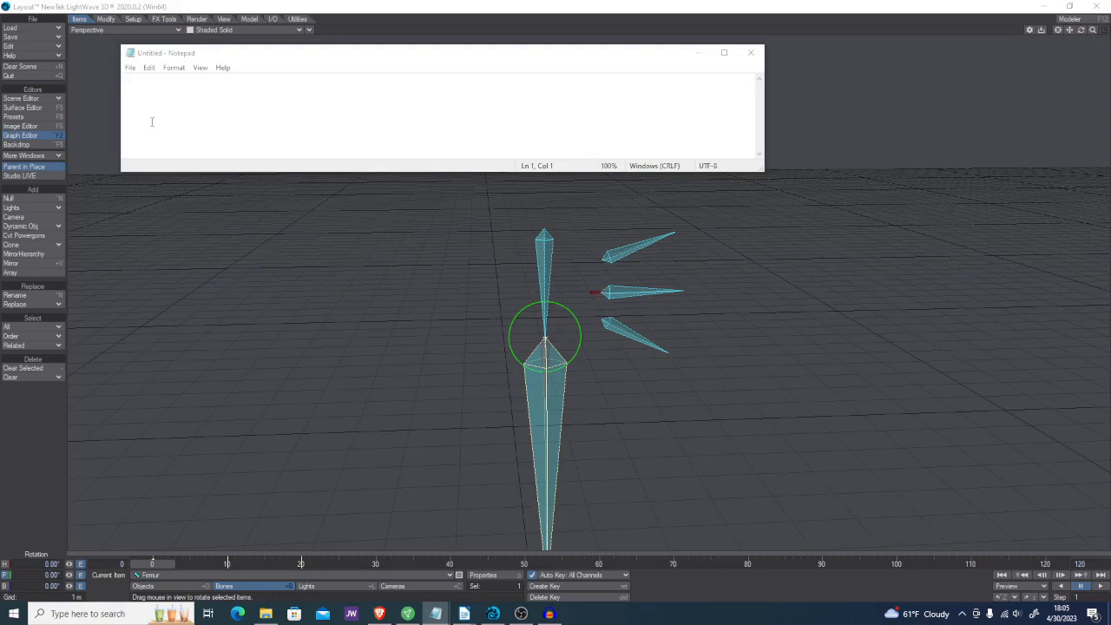
{"action": "left_click", "coordinate": [186, 94]}
{"action": "type", "text": "mapRange"}
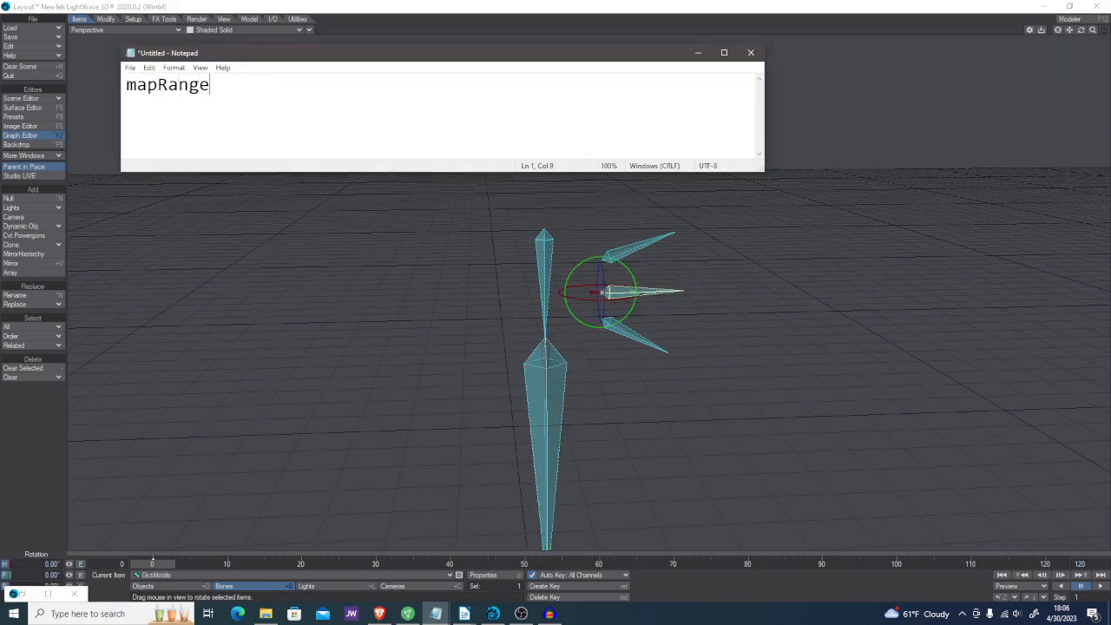
{"action": "type", "text": "(Femur.rot(T"}
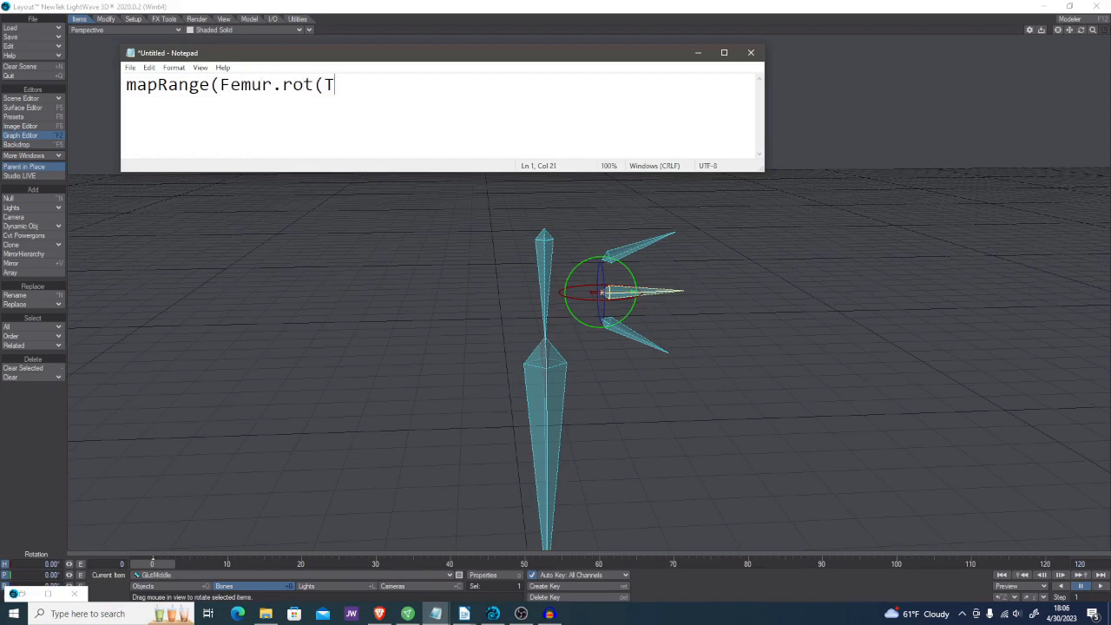
{"action": "type", "text": "ime).p,0,20"}
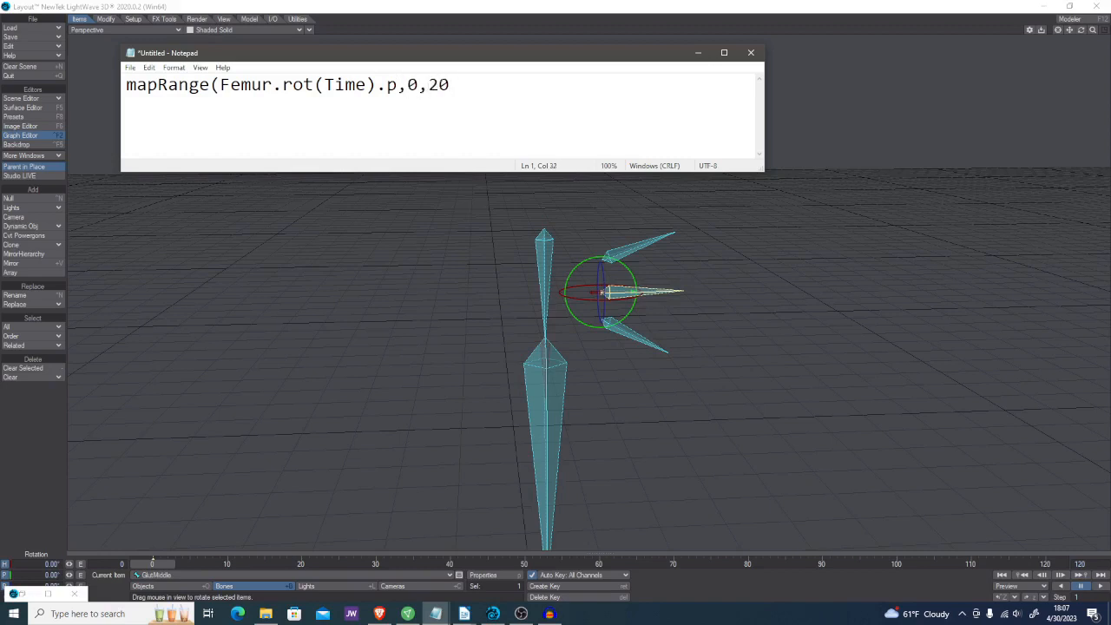
{"action": "type", "text": ",0,15)"}
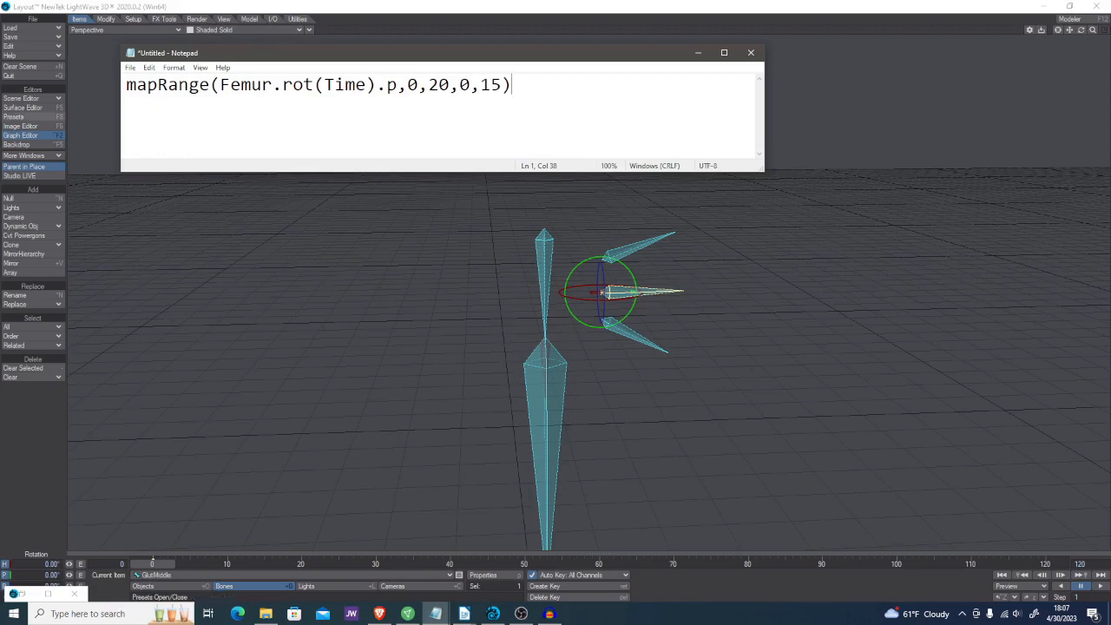
Restore the Graph Editor window, copy the whole mapRange expression from Notepad, and move Notepad out of the way
{"action": "left_click", "coordinate": [49, 596]}
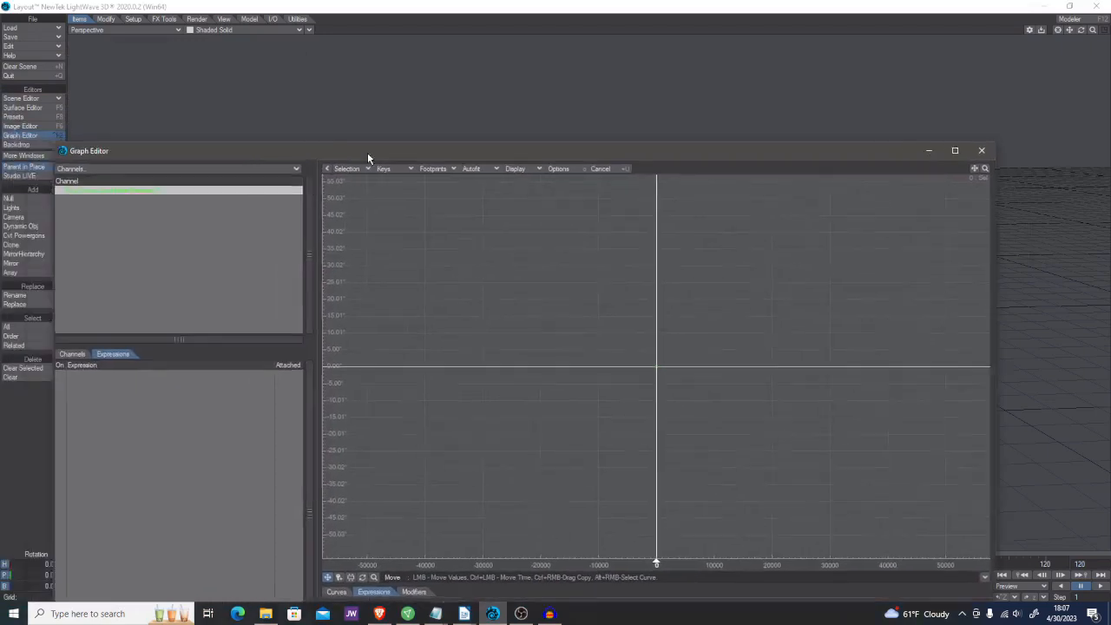
{"action": "left_click_drag", "start_coordinate": [367, 152], "coordinate": [426, 116]}
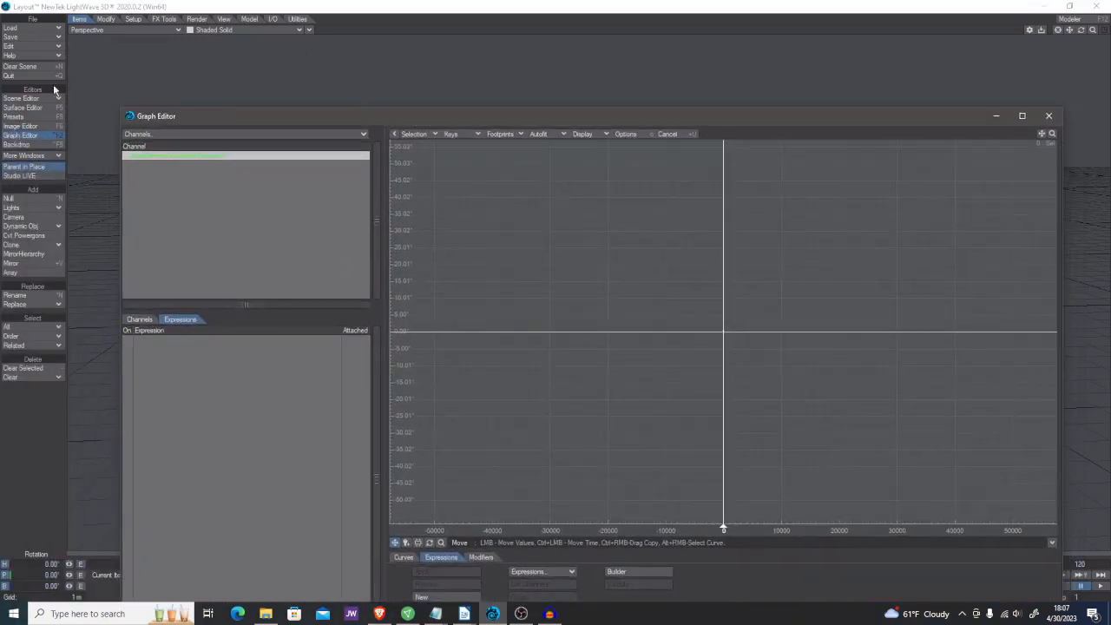
{"action": "key", "text": "alt+Tab"}
{"action": "left_click_drag", "start_coordinate": [512, 85], "coordinate": [111, 94]}
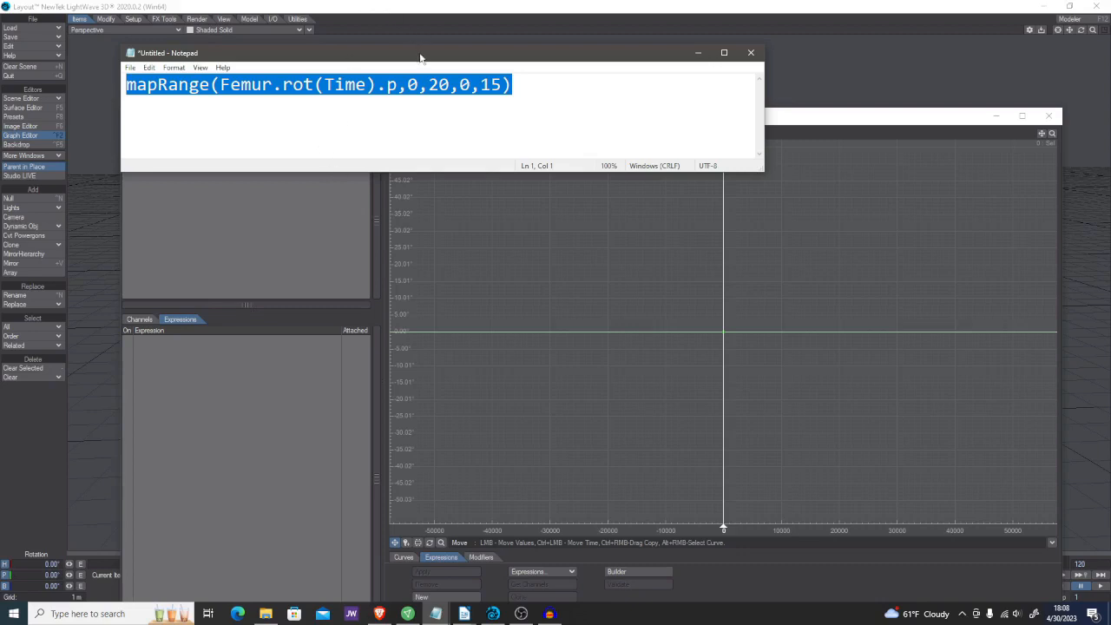
{"action": "left_click_drag", "start_coordinate": [422, 53], "coordinate": [0, 72]}
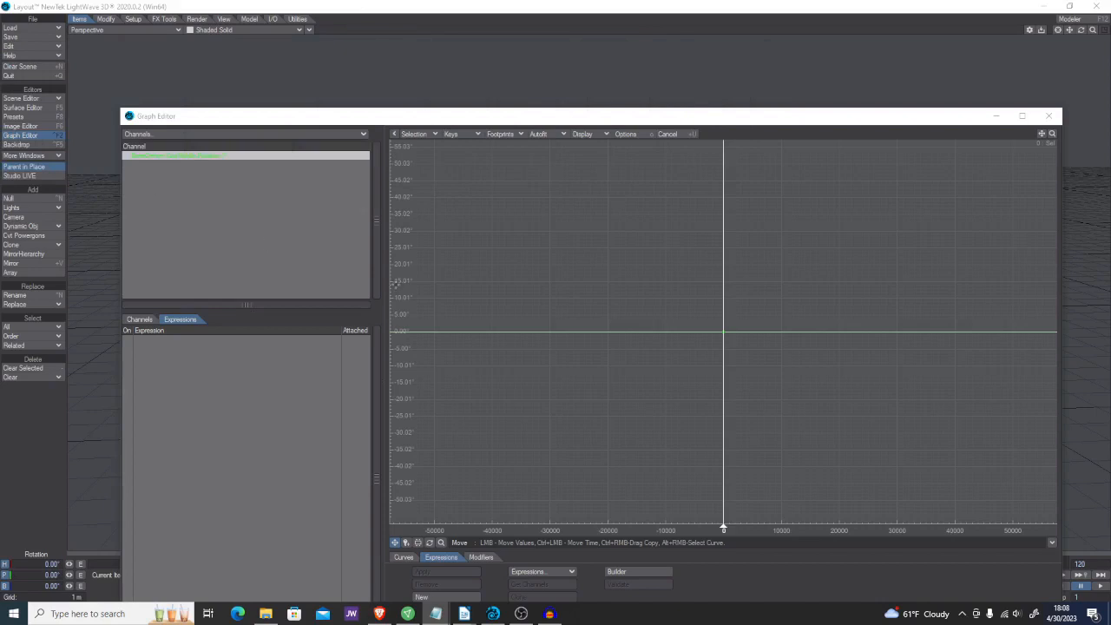
Create a new Graph Editor expression named Glut_AutoPitchUp with the value mapRange(Femur.rot(Time).p,0,20,0,15)
{"action": "left_click_drag", "start_coordinate": [925, 118], "coordinate": [875, 54]}
{"action": "left_click", "coordinate": [414, 533]}
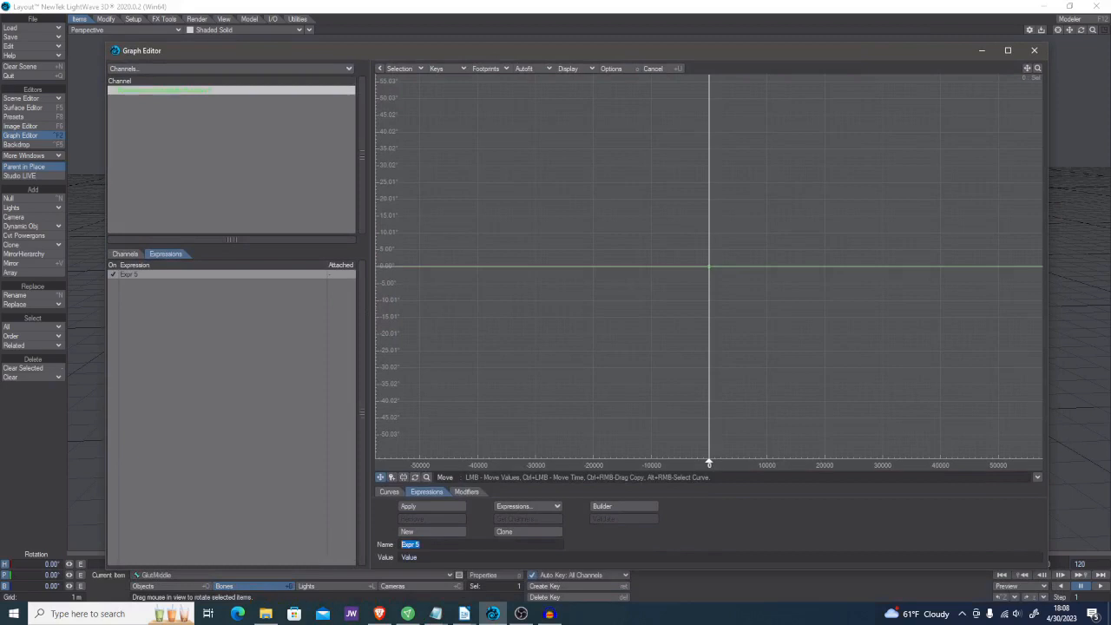
{"action": "type", "text": "Glut_AutoPitchUp"}
{"action": "key", "text": "Tab"}
{"action": "type", "text": "mapRange(Femur.rot(Time).p,0.20,0.15)"}
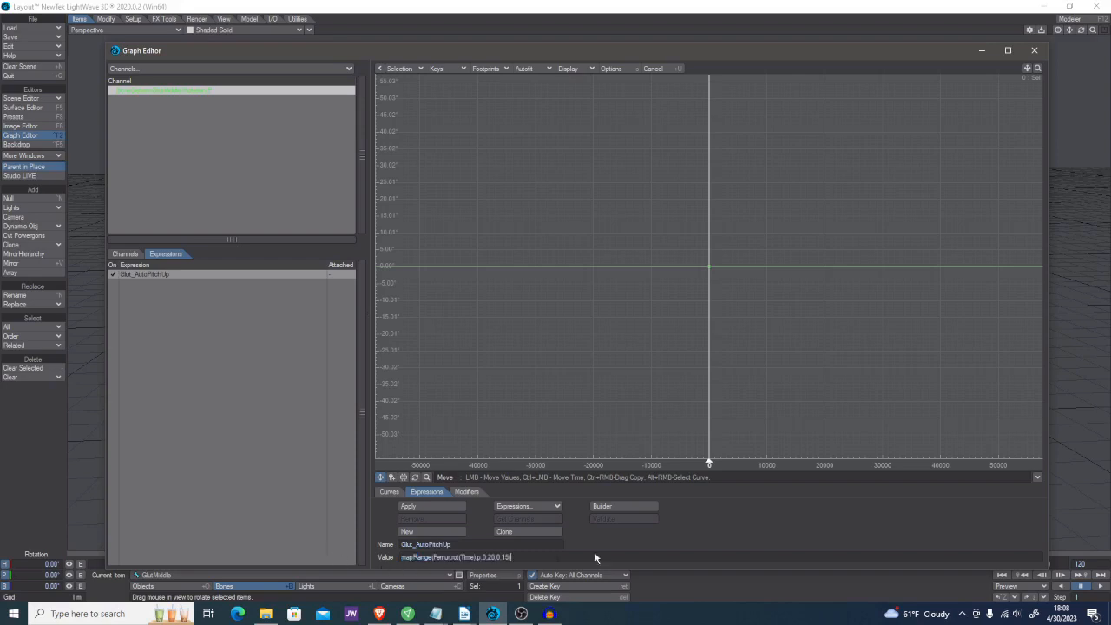
{"action": "key", "text": "Tab"}
Select GlutMiddle's Rotation.P channel and apply the Glut_AutoPitchUp expression to it
{"action": "right_click", "coordinate": [168, 94]}
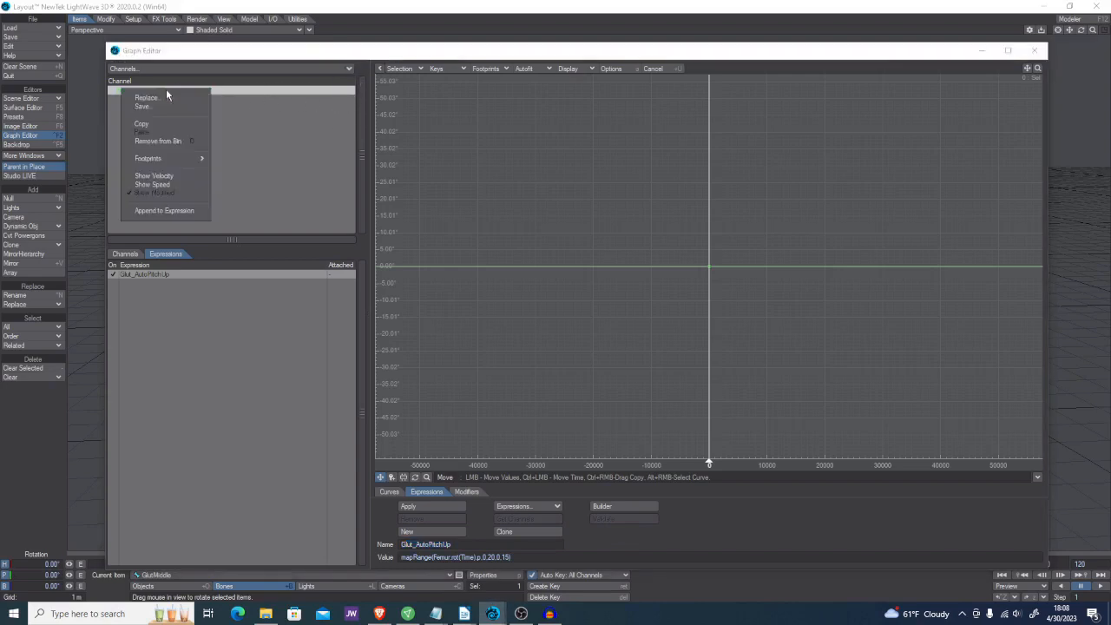
{"action": "left_click", "coordinate": [298, 121]}
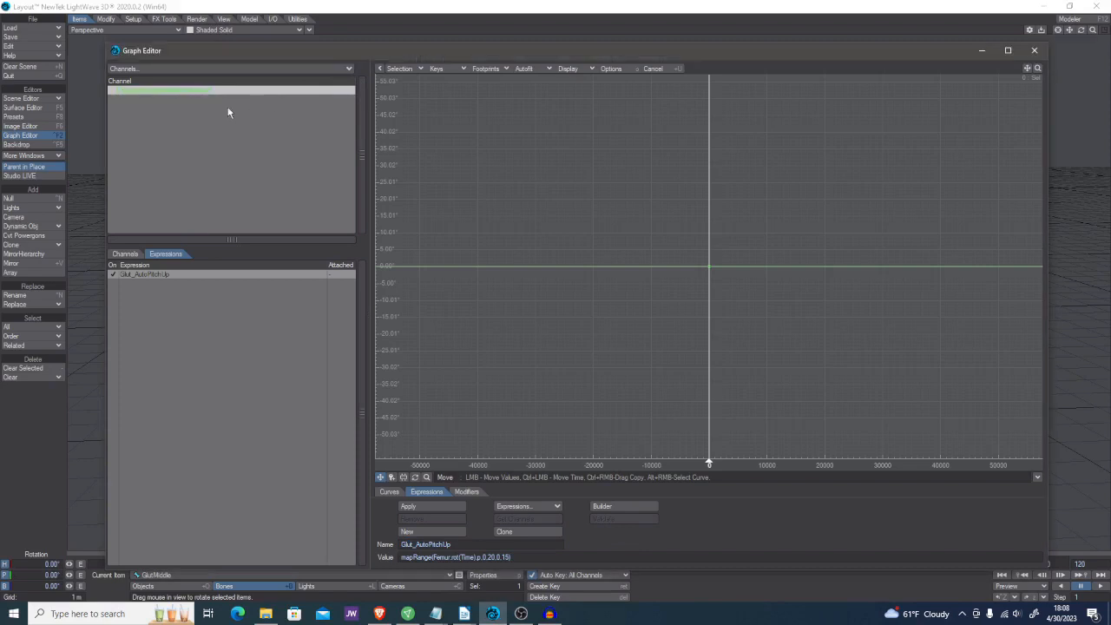
{"action": "left_click", "coordinate": [124, 253]}
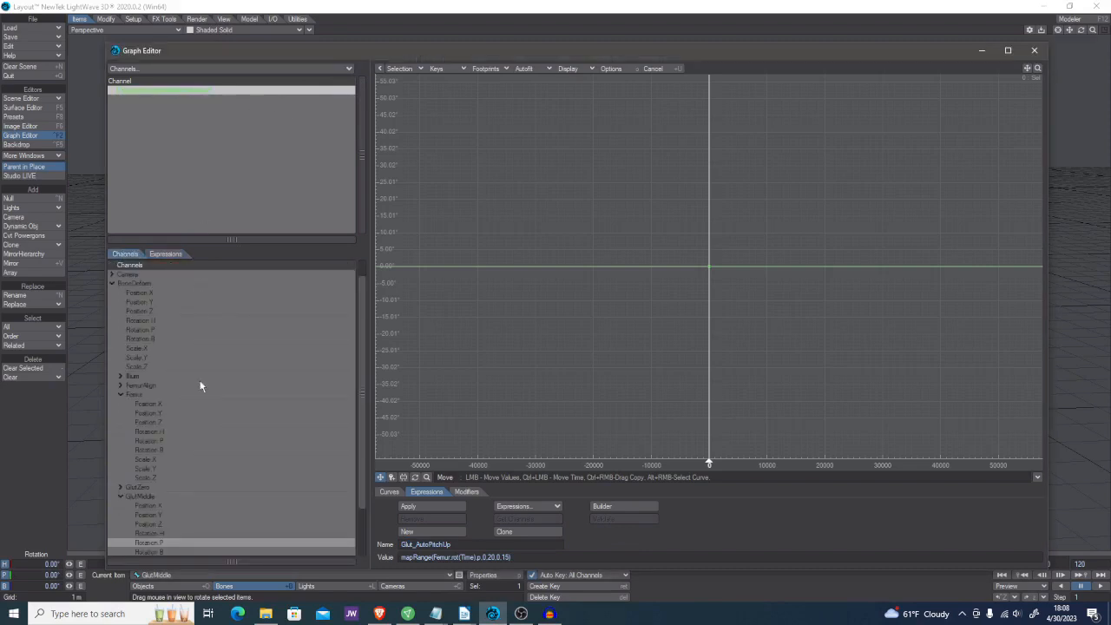
{"action": "left_click", "coordinate": [160, 534]}
{"action": "double_click", "coordinate": [156, 544]}
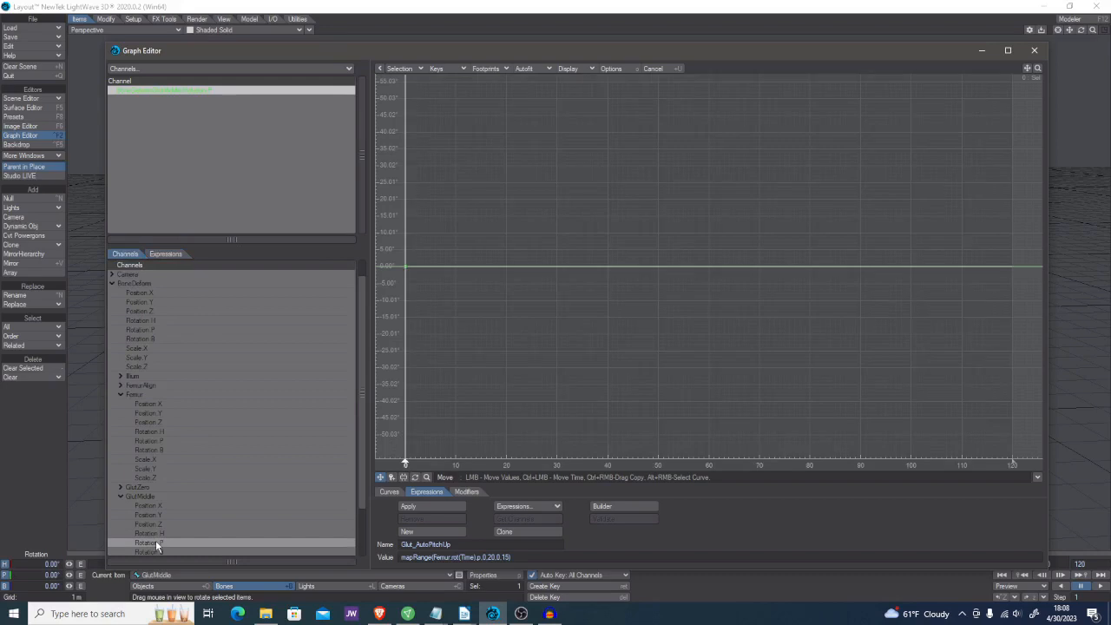
{"action": "left_click", "coordinate": [426, 507]}
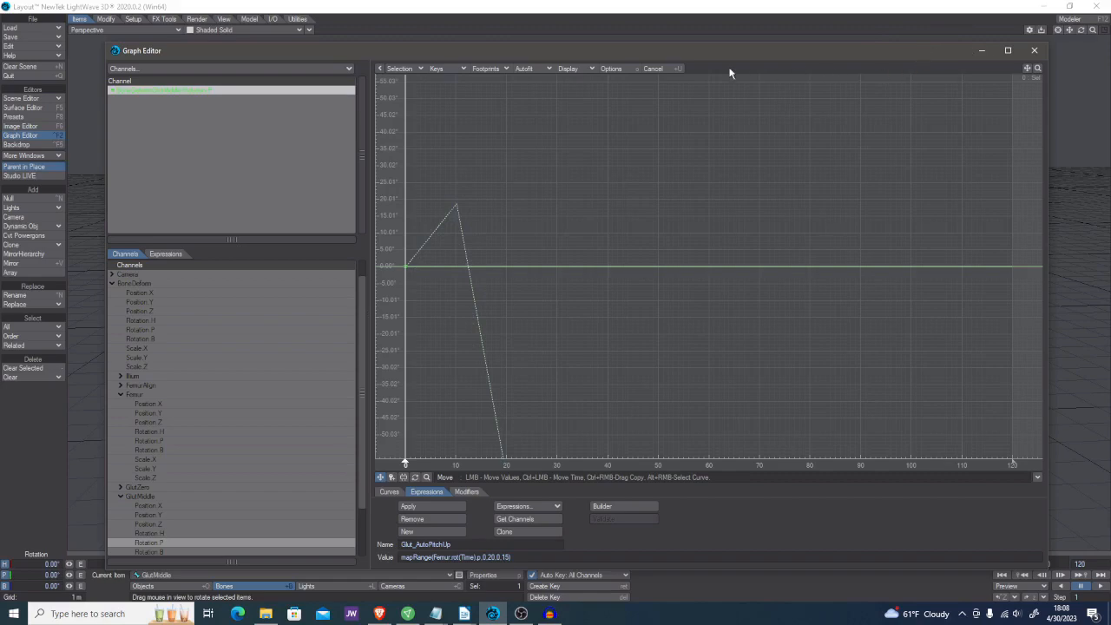
Move the Graph Editor aside and scrub the timeline to check how GlutMiddle's pitch responds to the Femur
{"action": "left_click_drag", "start_coordinate": [619, 51], "coordinate": [1110, 118]}
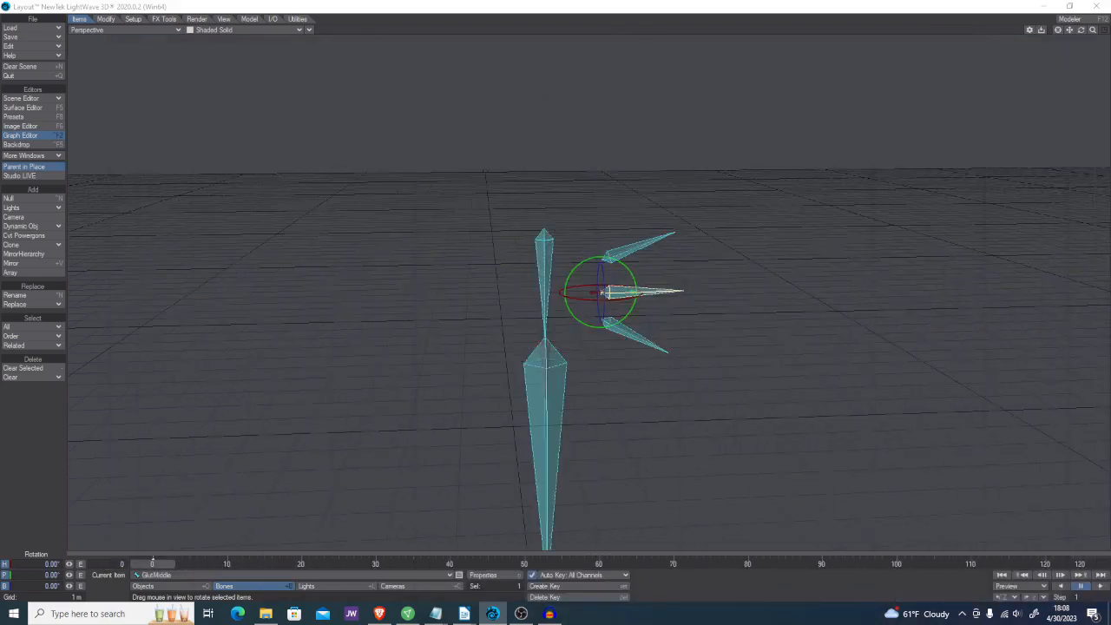
{"action": "left_click", "coordinate": [161, 563]}
{"action": "mouse_move", "coordinate": [161, 563]}
{"action": "left_mouse_down"}
{"action": "mouse_move", "coordinate": [331, 564]}
{"action": "mouse_move", "coordinate": [165, 563]}
{"action": "left_mouse_up"}
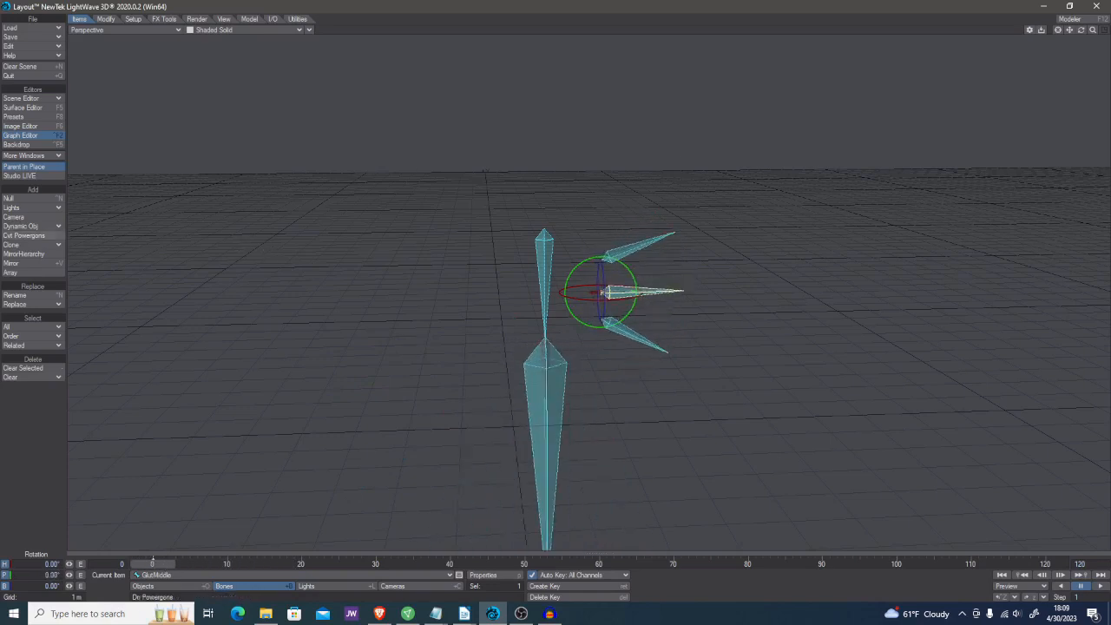
Add a second Notepad line reading mapRange(Femur.rot(Time).p,0,-85,0,-20), copy that line, and move Notepad out of the way
{"action": "key", "text": "alt+Tab"}
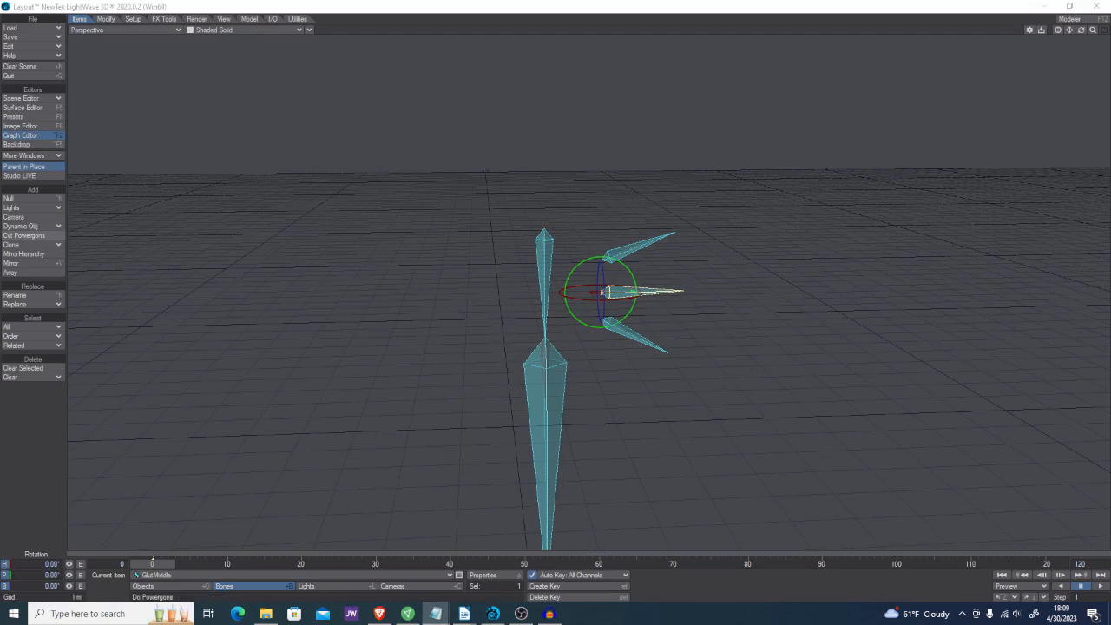
{"action": "left_click_drag", "start_coordinate": [0, 174], "coordinate": [451, 100]}
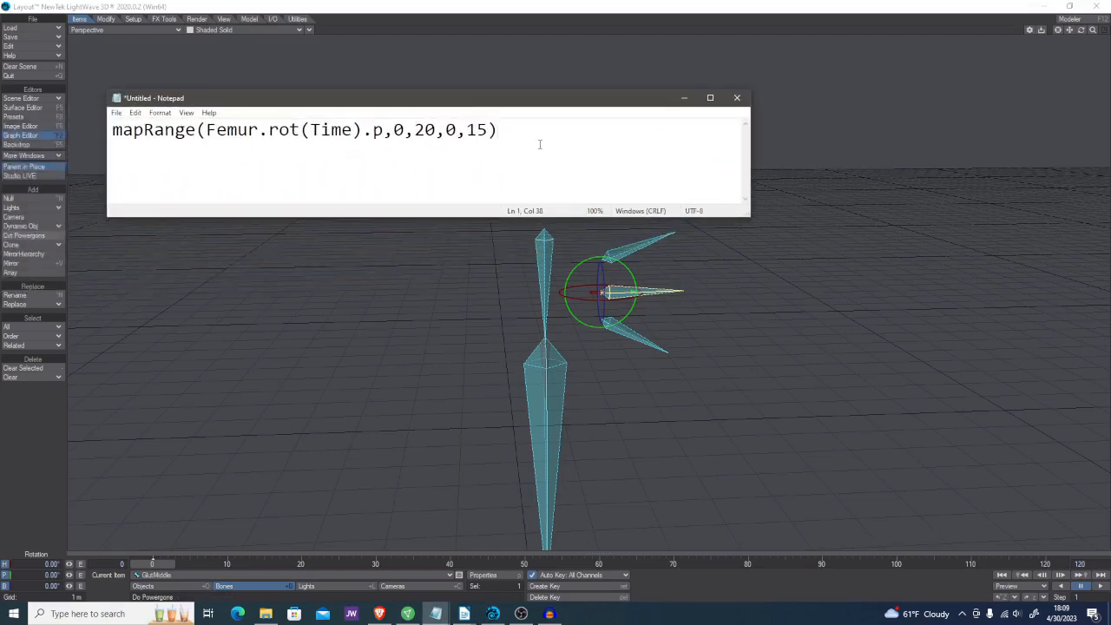
{"action": "key", "text": "Return"}
{"action": "type", "text": "mapRange"}
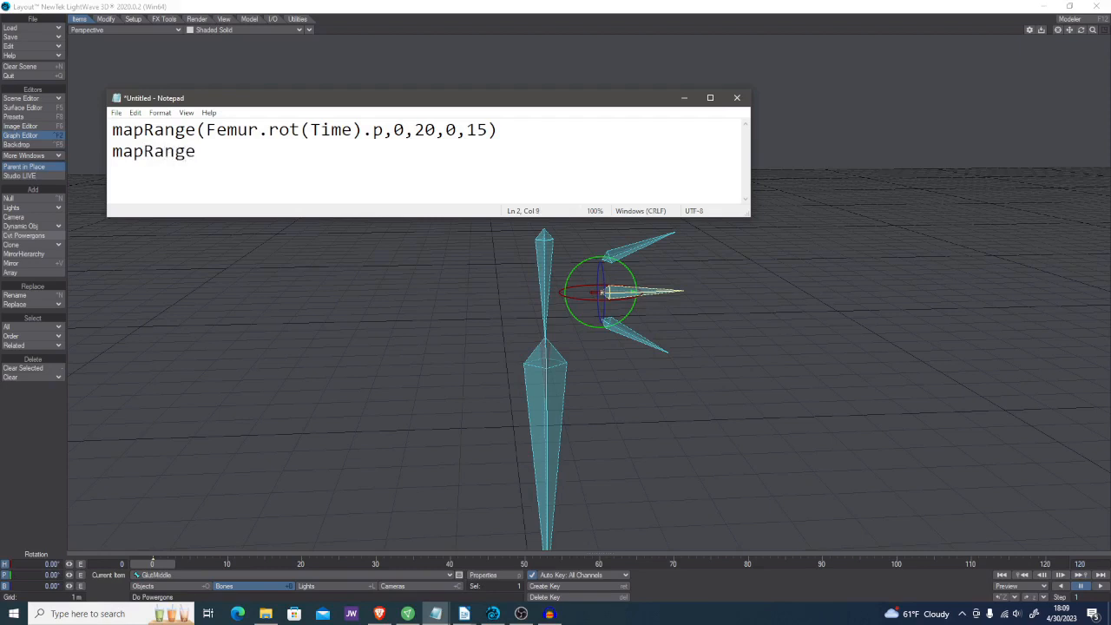
{"action": "type", "text": "(Femur.ro"}
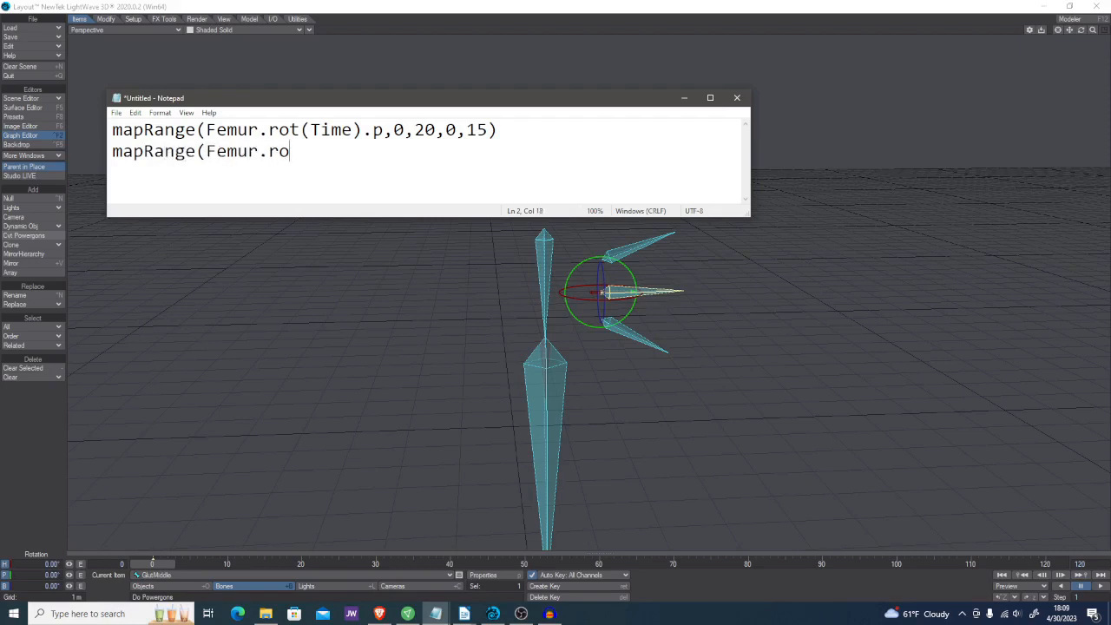
{"action": "type", "text": "t(Time).p,0"}
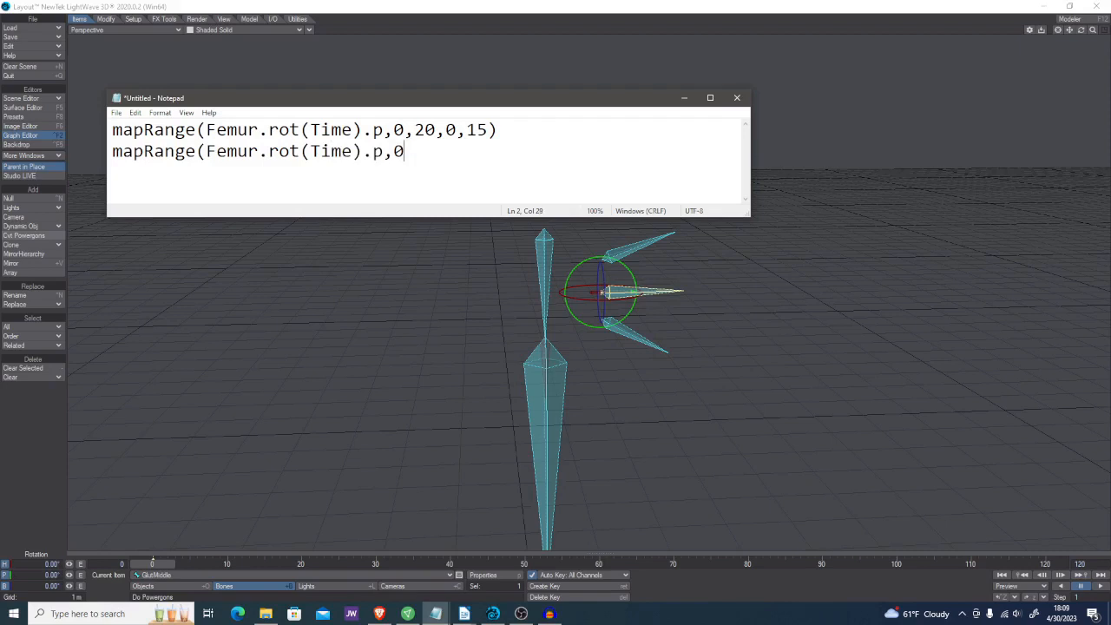
{"action": "type", "text": "m"}
{"action": "key", "text": "BackSpace"}
{"action": "type", "text": ",-85,0,-20)"}
{"action": "left_click_drag", "start_coordinate": [528, 153], "coordinate": [97, 163]}
{"action": "key", "text": "ctrl+c"}
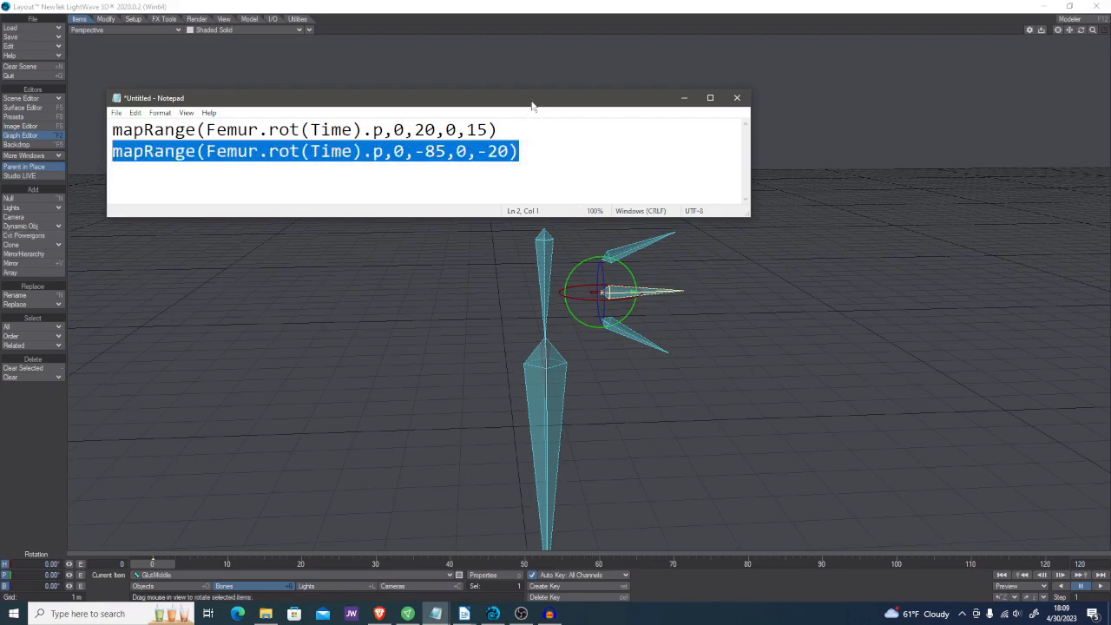
{"action": "left_click_drag", "start_coordinate": [533, 104], "coordinate": [0, 182]}
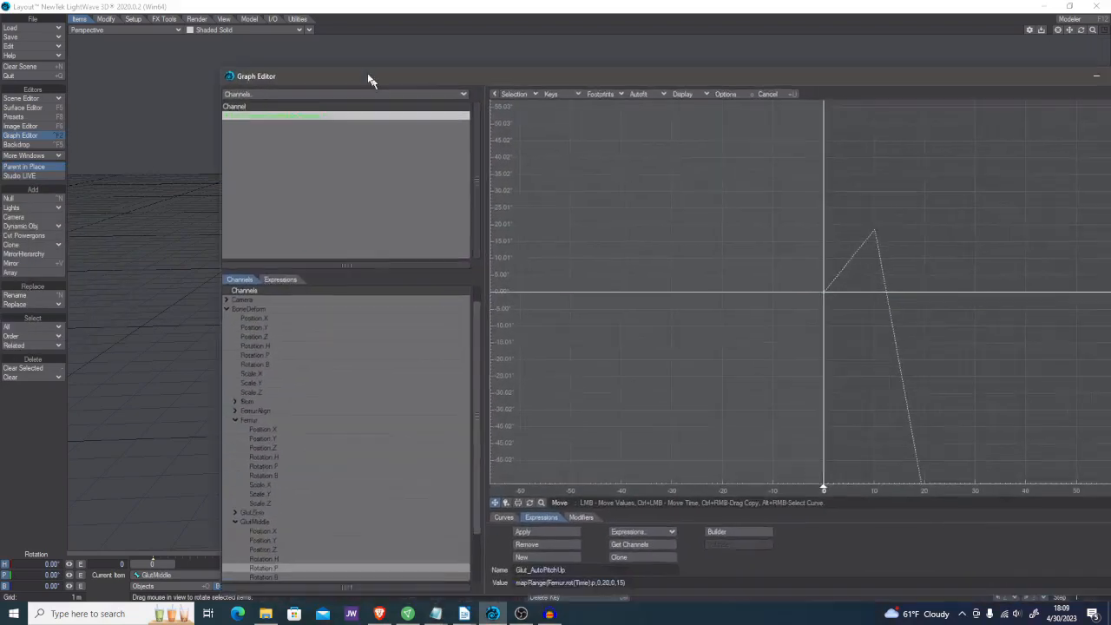
Create a Graph Editor expression named Glut_AutoPitchDown from the copied mapRange line and apply it to GlutMiddle's Rotation.P channel
{"action": "left_click_drag", "start_coordinate": [369, 79], "coordinate": [236, 25]}
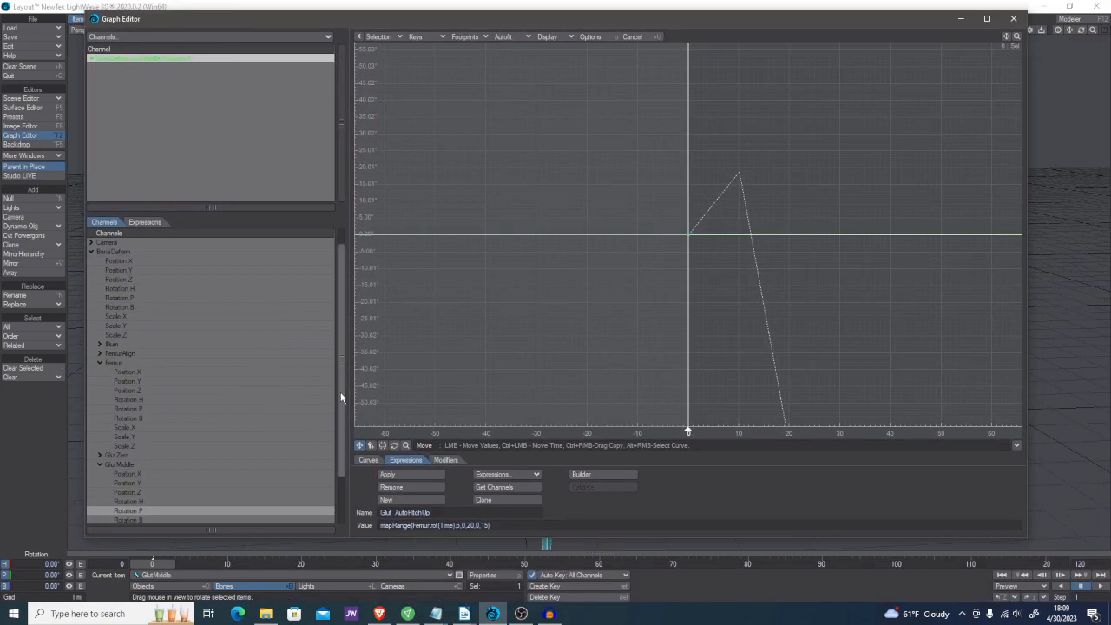
{"action": "scroll", "coordinate": [342, 398], "scroll_direction": "down", "scroll_amount": 2}
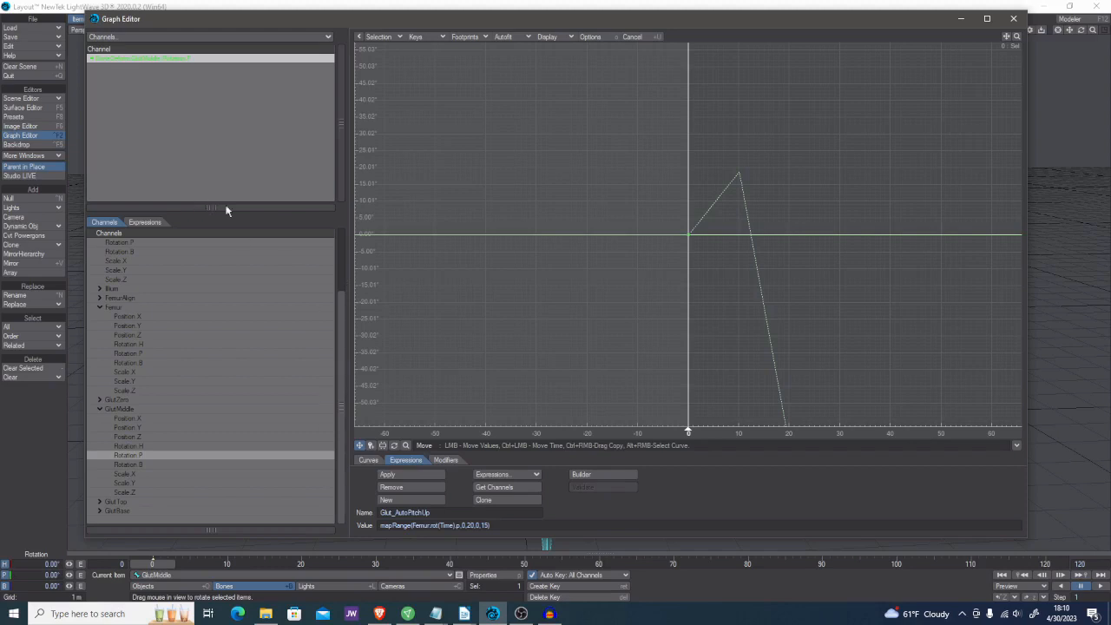
{"action": "left_click", "coordinate": [151, 222]}
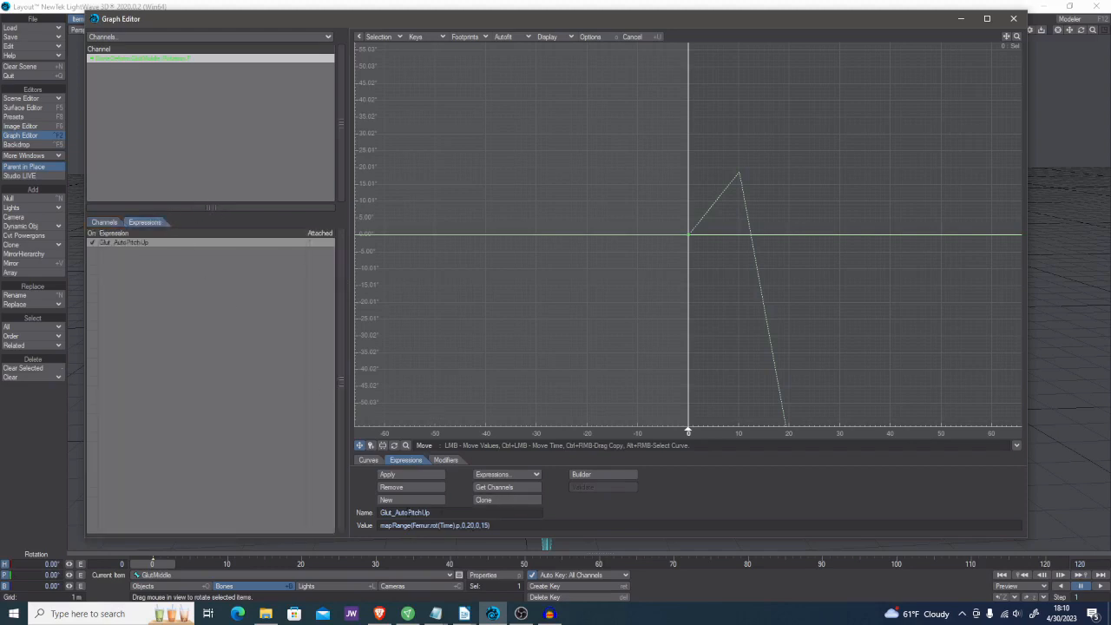
{"action": "left_click", "coordinate": [413, 503]}
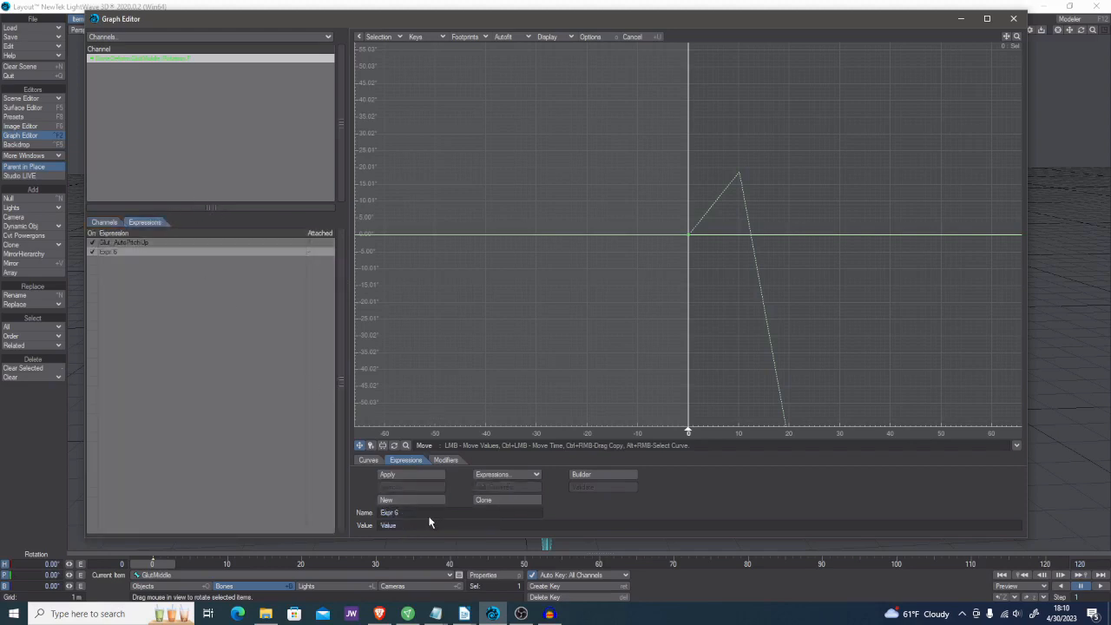
{"action": "left_click_drag", "start_coordinate": [408, 512], "coordinate": [300, 508]}
{"action": "type", "text": "Glut_P"}
{"action": "key", "text": "BackSpace"}
{"action": "type", "text": "AutoPitchDown"}
{"action": "key", "text": "Tab"}
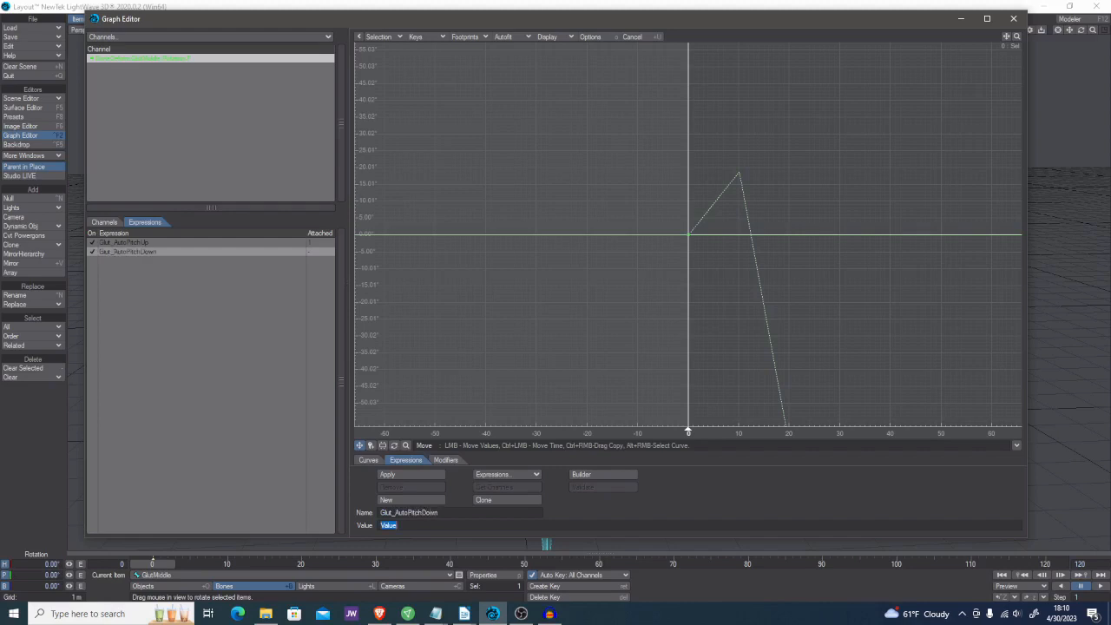
{"action": "key", "text": "ctrl+v"}
{"action": "left_click", "coordinate": [409, 475]}
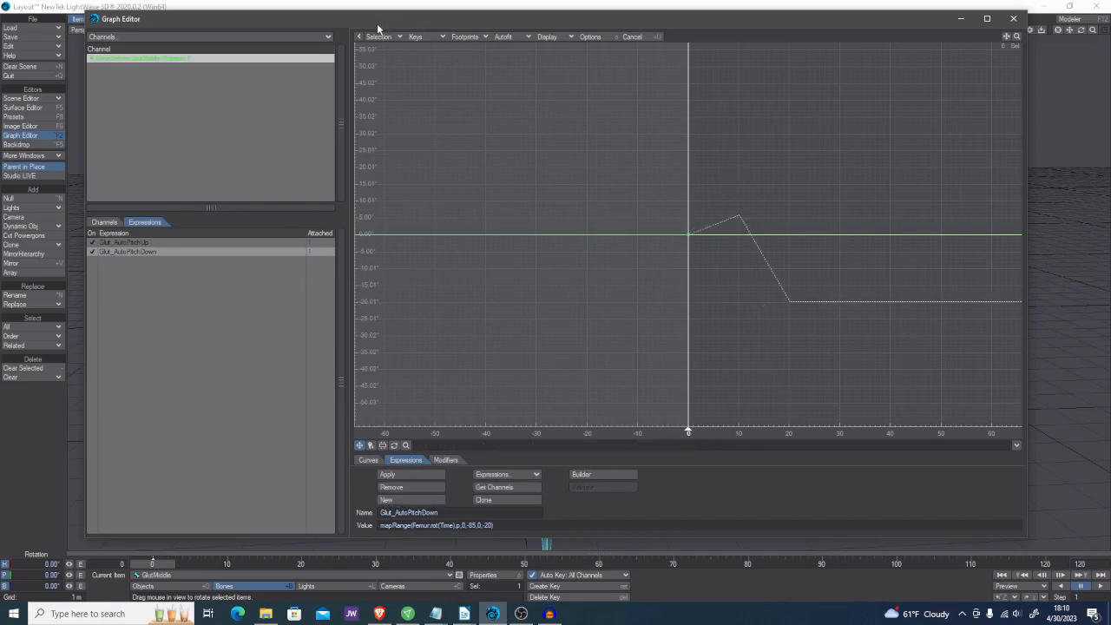
Scrub the timeline to check GlutMiddle's motion, and inspect which expressions are available for its pitch channel in the Graph Editor
{"action": "left_click_drag", "start_coordinate": [379, 23], "coordinate": [1110, 79]}
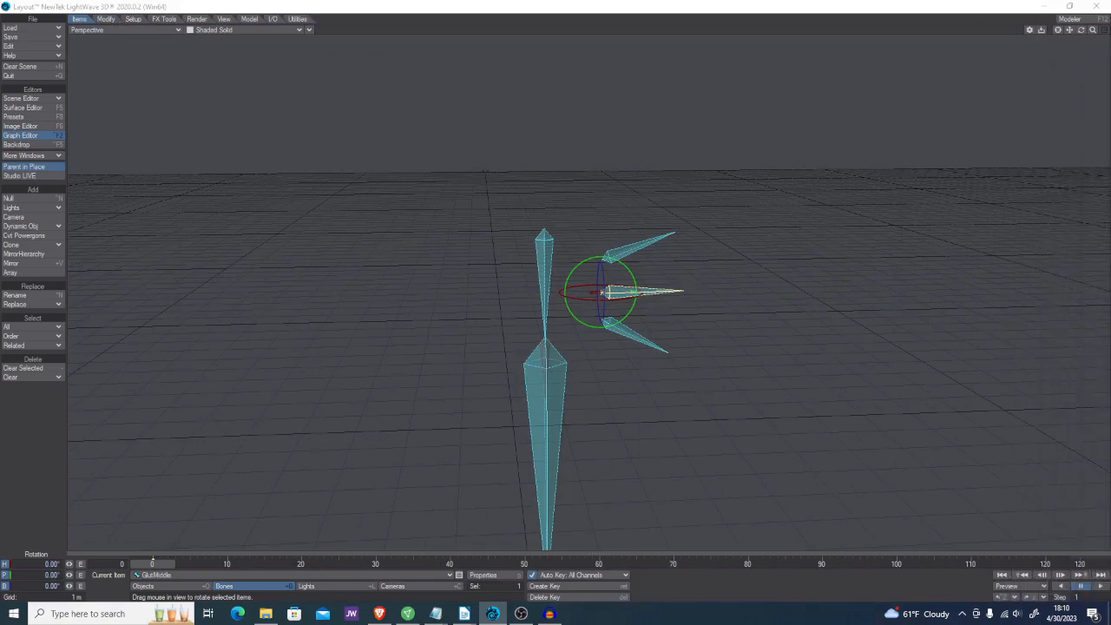
{"action": "mouse_move", "coordinate": [159, 566]}
{"action": "left_mouse_down"}
{"action": "mouse_move", "coordinate": [333, 564]}
{"action": "mouse_move", "coordinate": [152, 564]}
{"action": "left_mouse_up"}
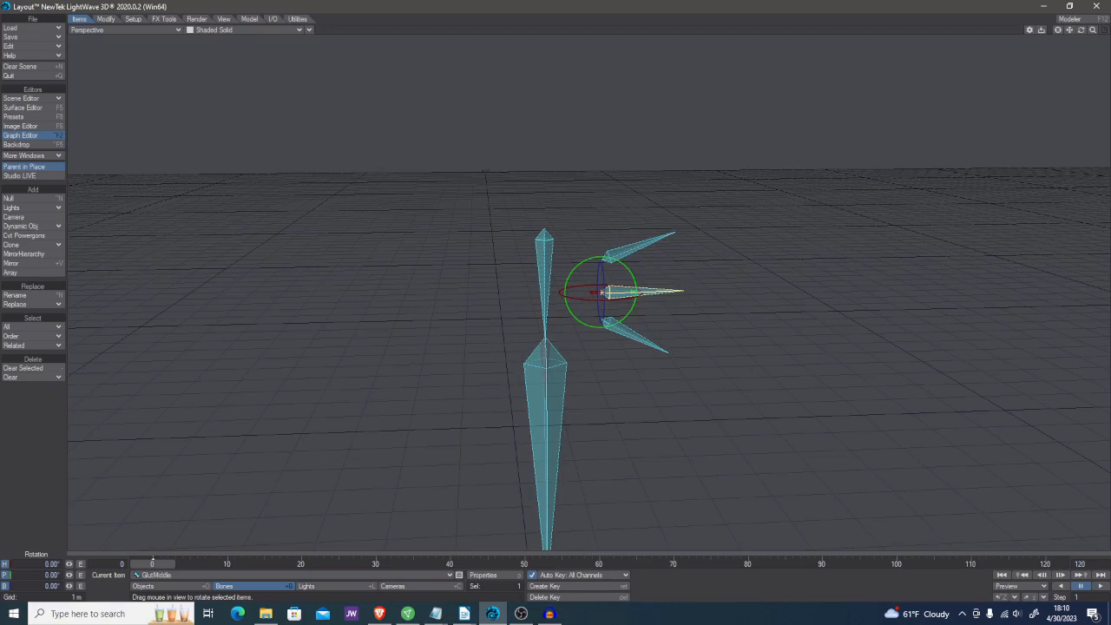
{"action": "left_click_drag", "start_coordinate": [1110, 44], "coordinate": [312, 43]}
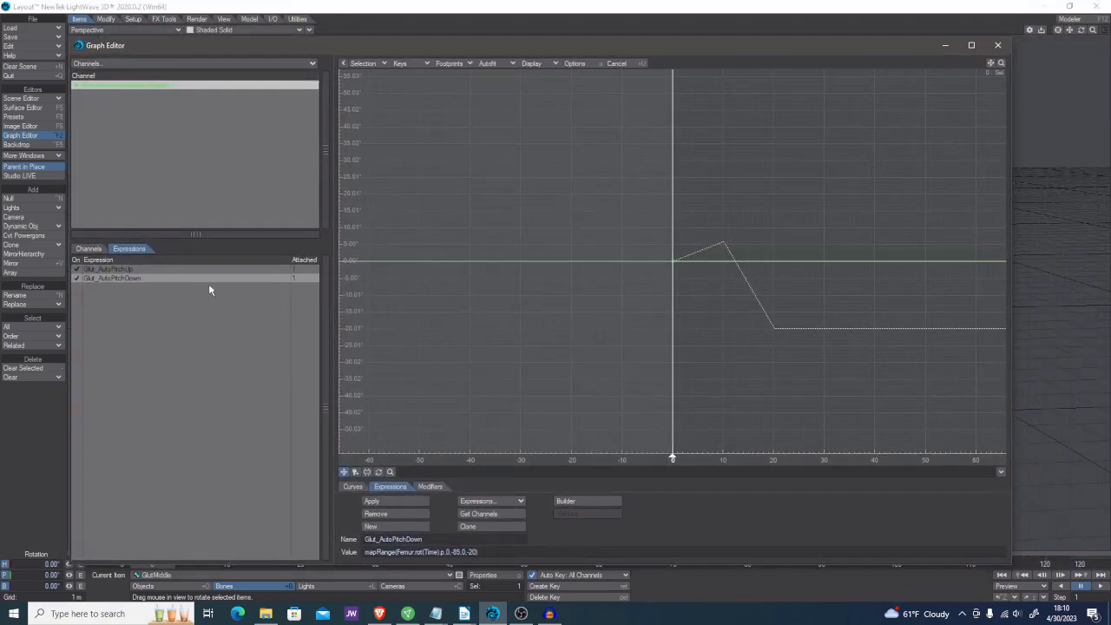
{"action": "right_click", "coordinate": [135, 90]}
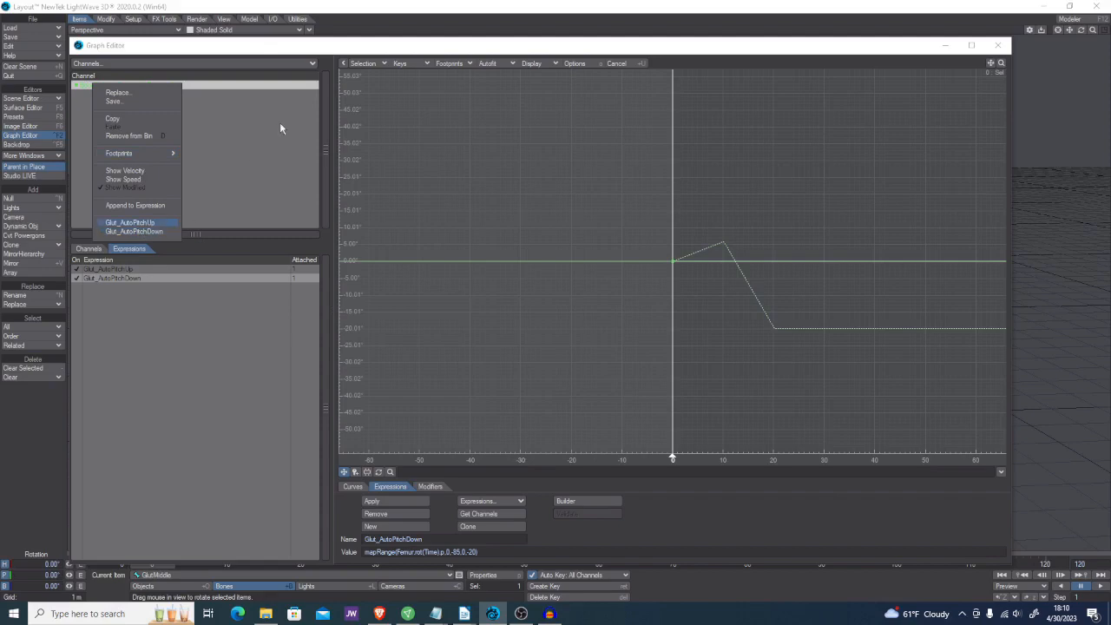
{"action": "left_click", "coordinate": [874, 138]}
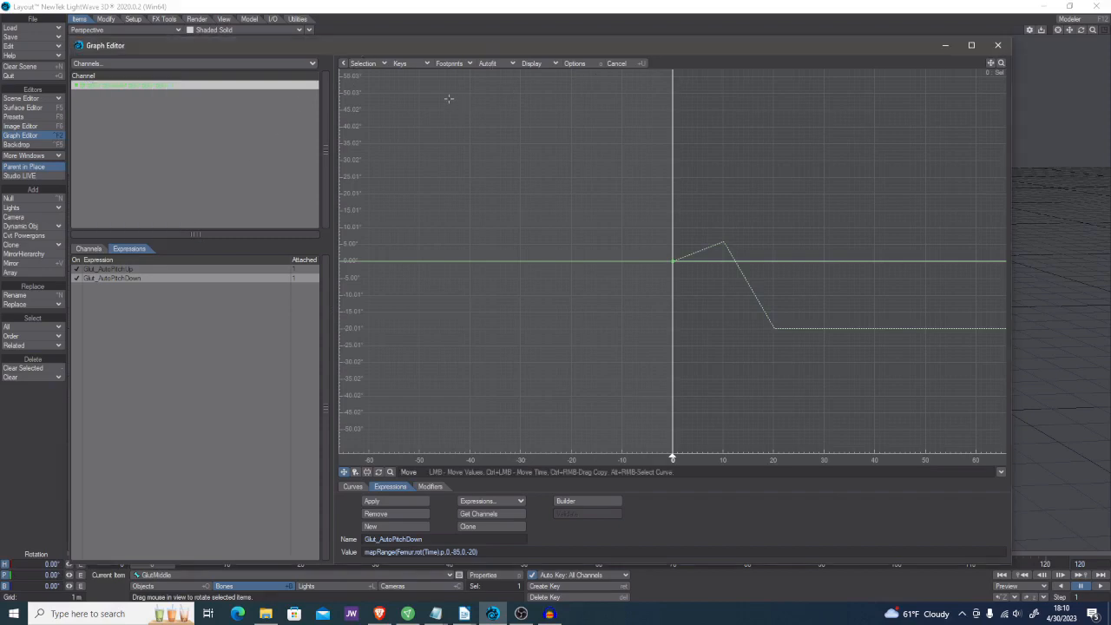
{"action": "left_click_drag", "start_coordinate": [405, 51], "coordinate": [1110, 109]}
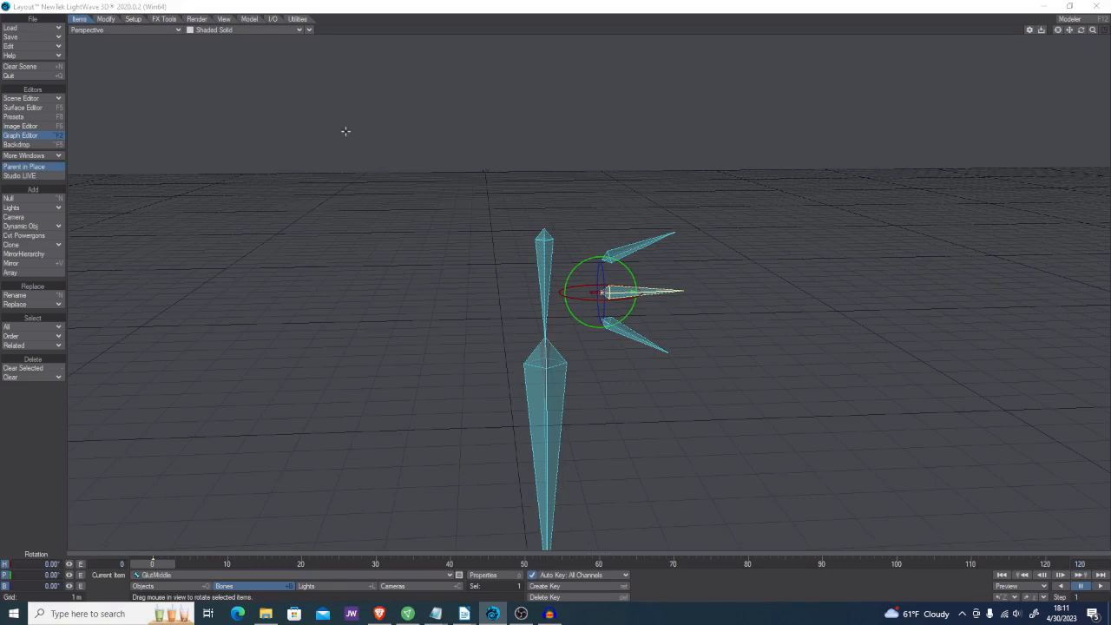
In Notepad, wrap the first line to read max(0,mapRange(Femur.rot(Time).p,0,20,0,15)), and move Notepad out of the way
{"action": "left_click", "coordinate": [435, 614]}
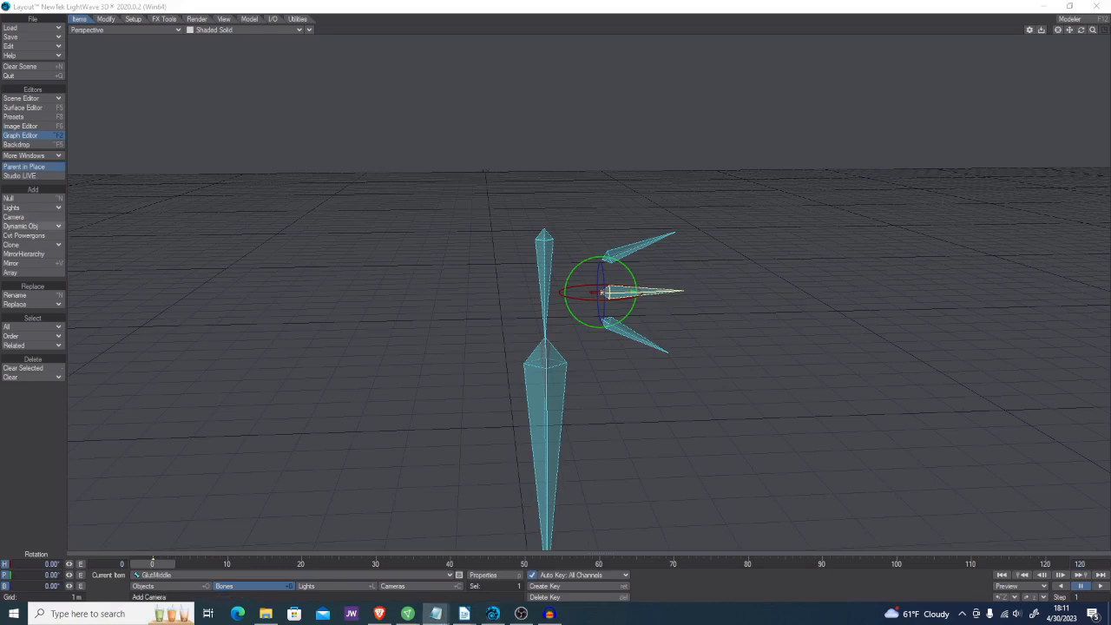
{"action": "left_click_drag", "start_coordinate": [522, 167], "coordinate": [545, 146]}
{"action": "left_click", "coordinate": [630, 176]}
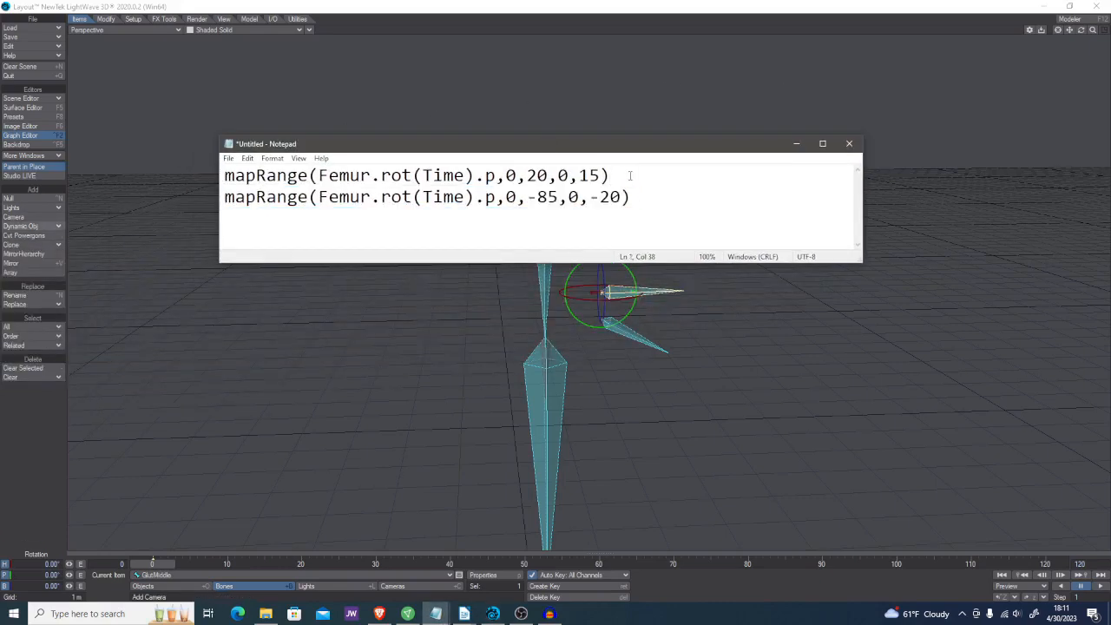
{"action": "key", "text": "Home"}
{"action": "type", "text": "max("}
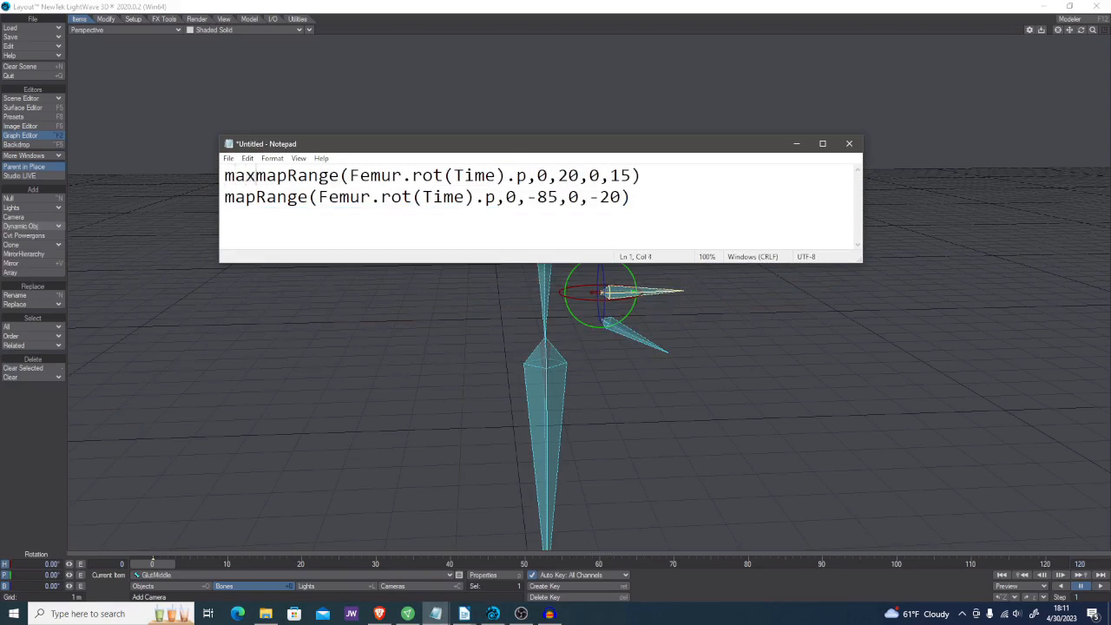
{"action": "type", "text": "0"}
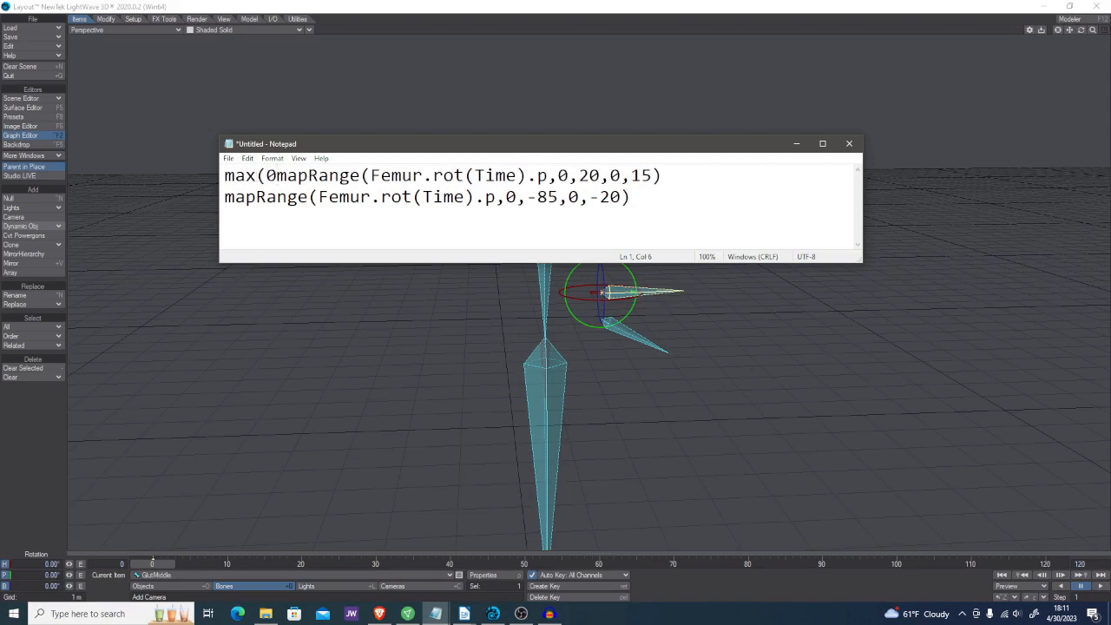
{"action": "type", "text": ","}
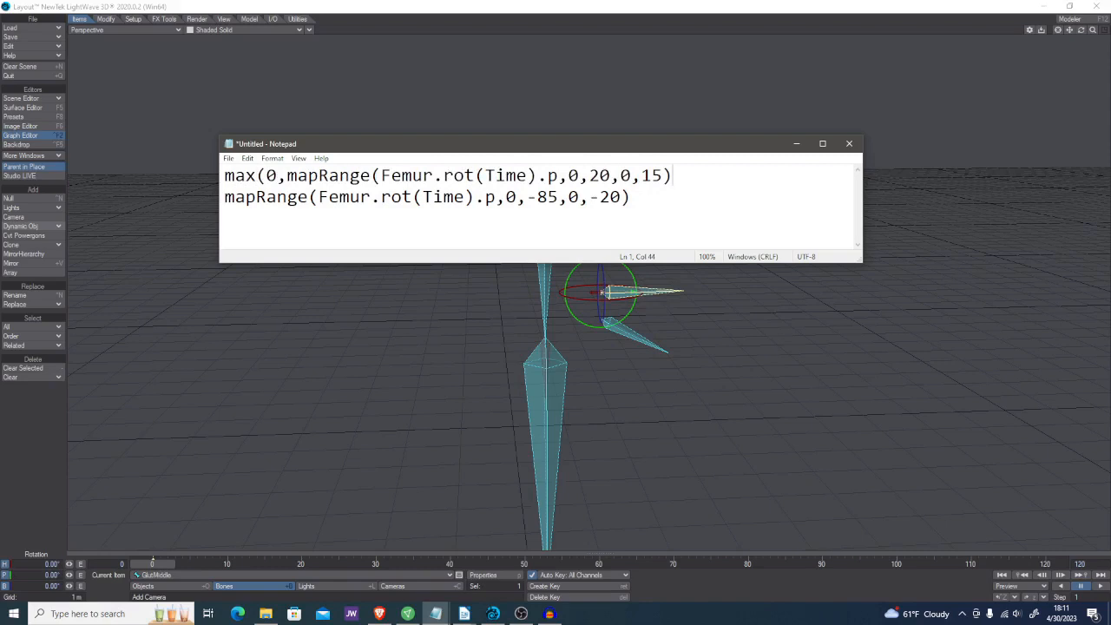
{"action": "type", "text": ")"}
{"action": "left_click_drag", "start_coordinate": [499, 146], "coordinate": [0, 217]}
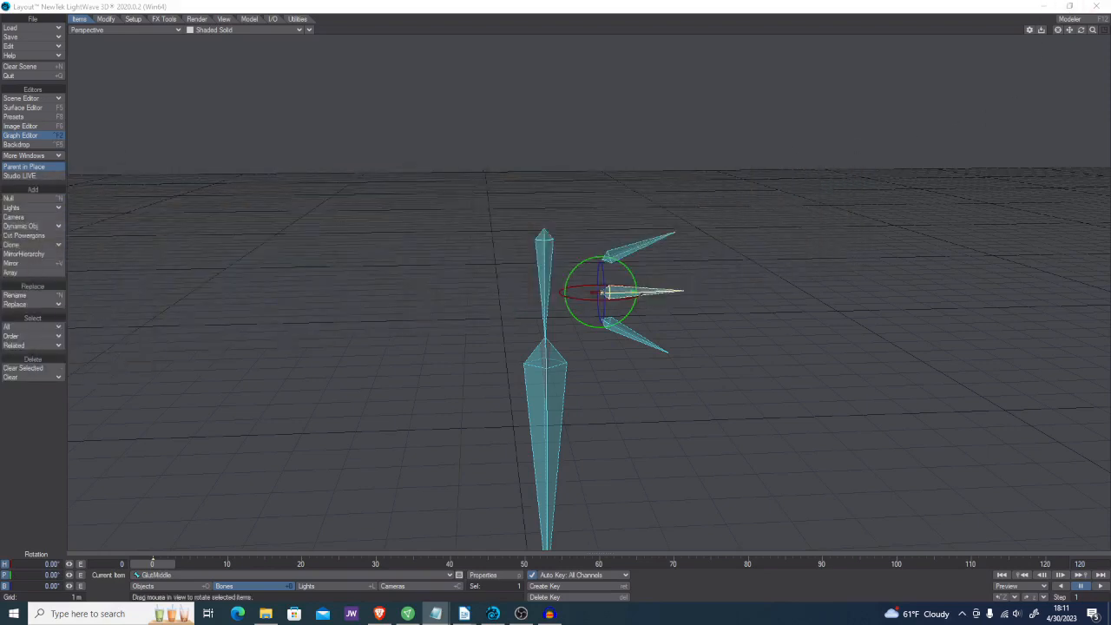
Bring up the Graph Editor, disable the Glut_AutoPitchDown expression, and select Glut_AutoPitchUp for editing
{"action": "key", "text": "ctrl+F2"}
{"action": "left_click_drag", "start_coordinate": [732, 92], "coordinate": [546, 43]}
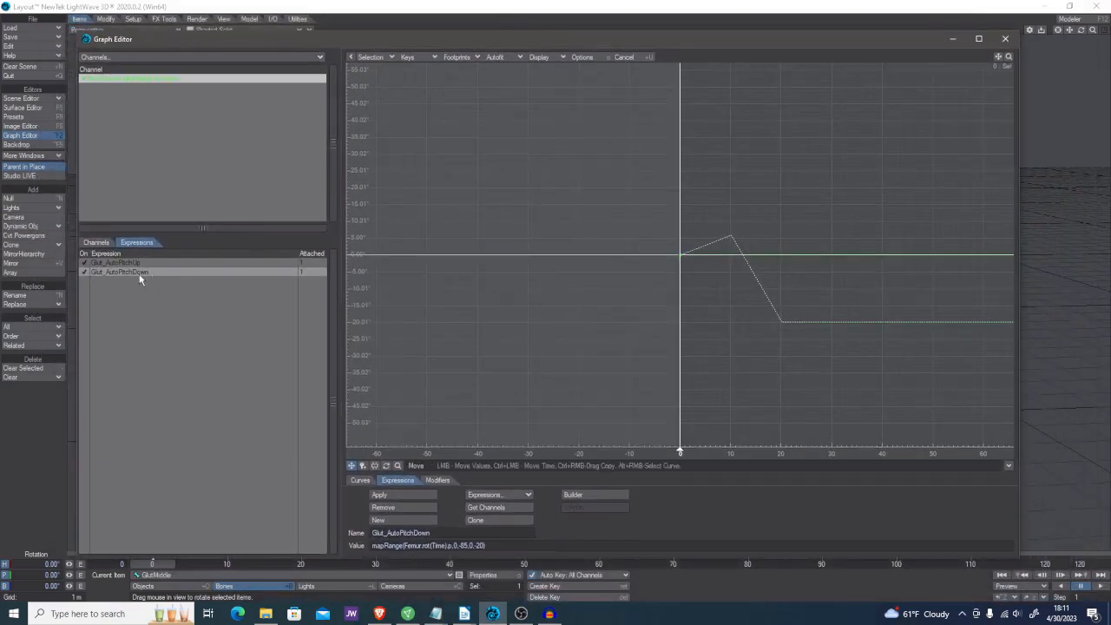
{"action": "left_click", "coordinate": [85, 273]}
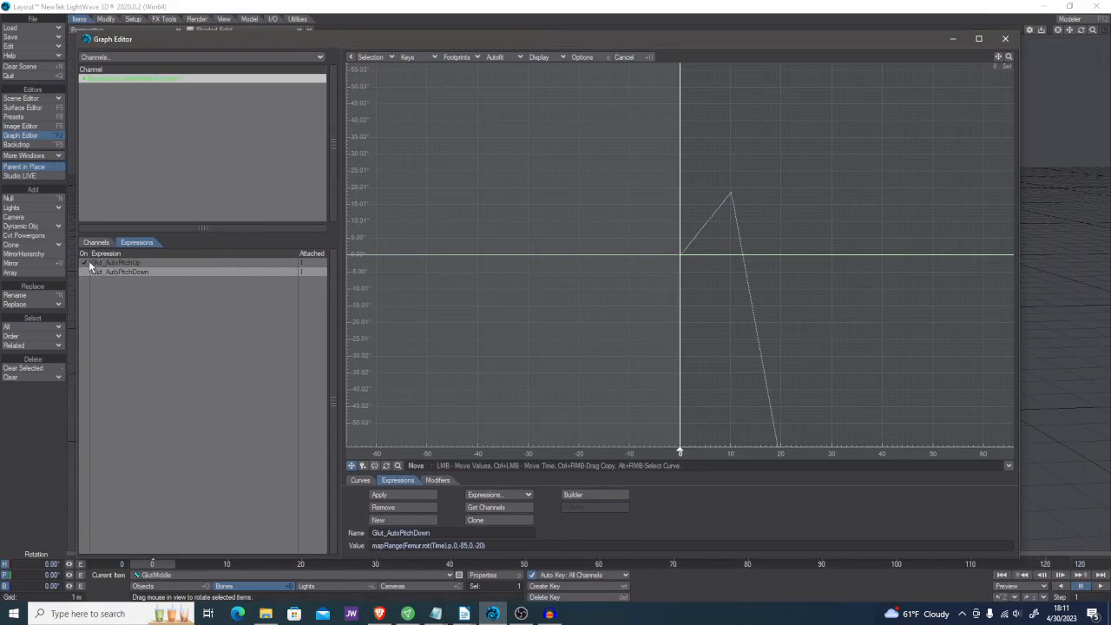
{"action": "left_click", "coordinate": [121, 262]}
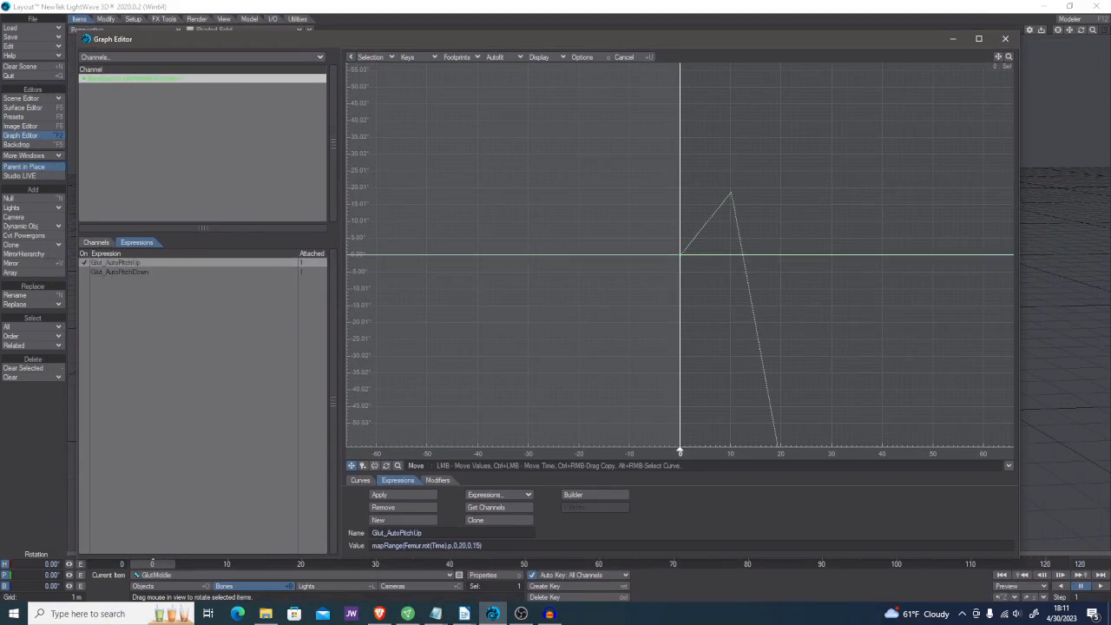
Replace Glut_AutoPitchUp's value with max(0,mapRange(Femur.rot(Time).p,0,20,0,15)) copied from Notepad, apply it, and scrub the timeline to check the motion
{"action": "key", "text": "alt+Tab"}
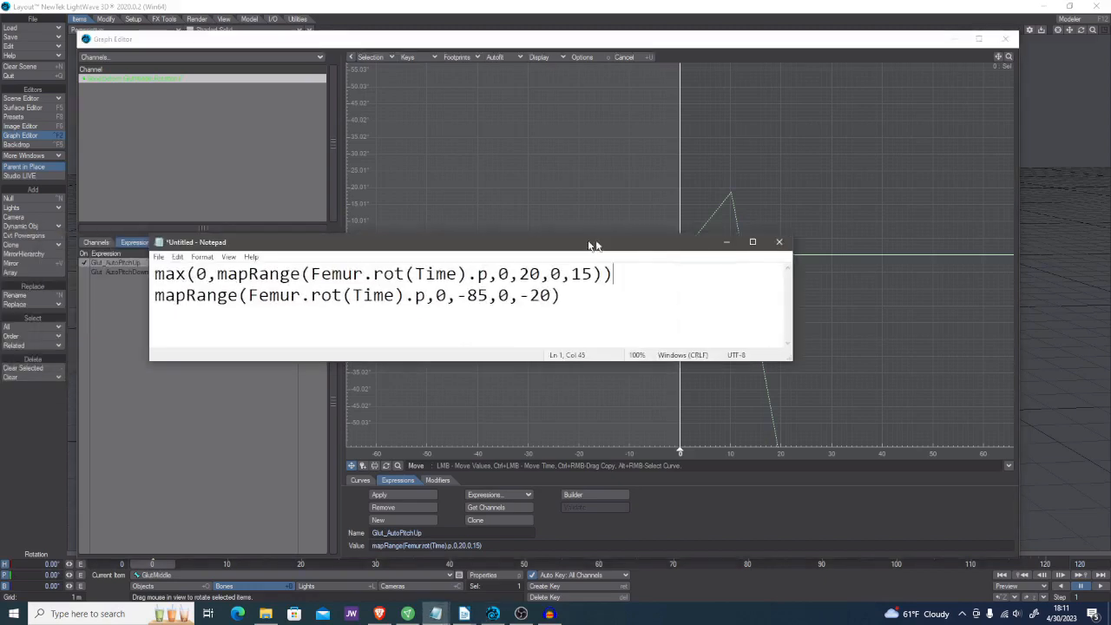
{"action": "left_click_drag", "start_coordinate": [717, 272], "coordinate": [219, 274]}
{"action": "key", "text": "ctrl+c"}
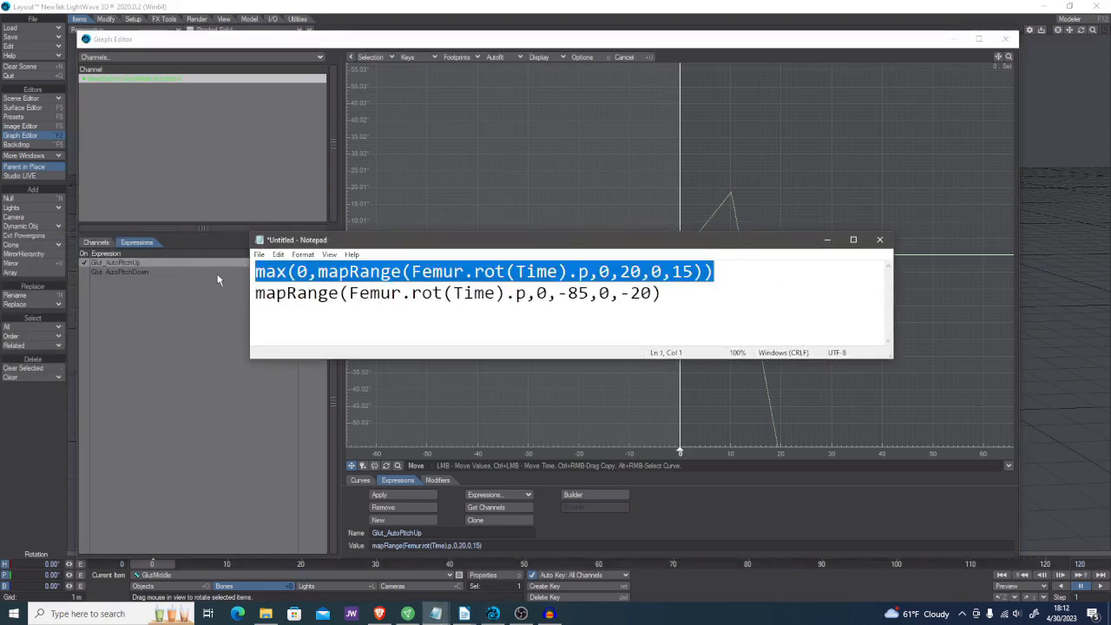
{"action": "left_click", "coordinate": [508, 550]}
{"action": "key", "text": "ctrl+v"}
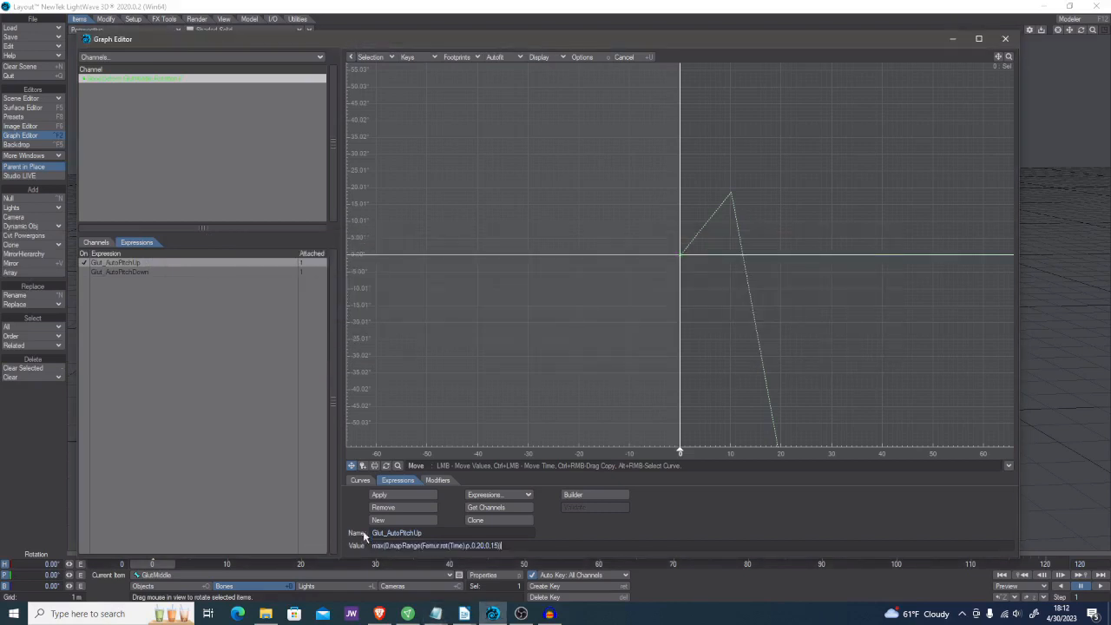
{"action": "left_click", "coordinate": [395, 494]}
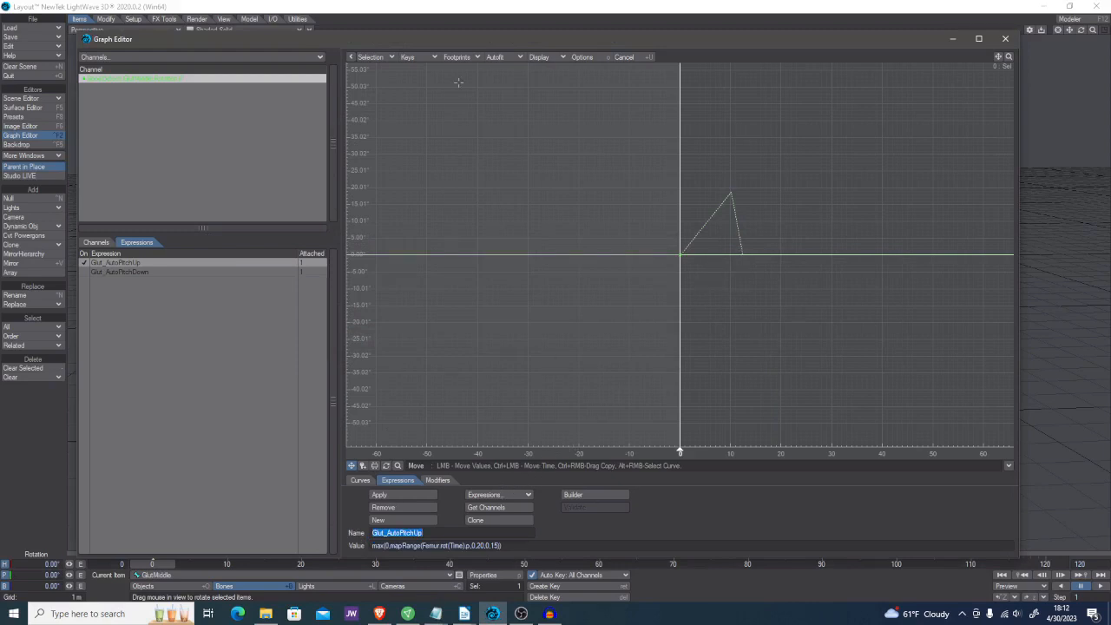
{"action": "left_click_drag", "start_coordinate": [462, 38], "coordinate": [1110, 64]}
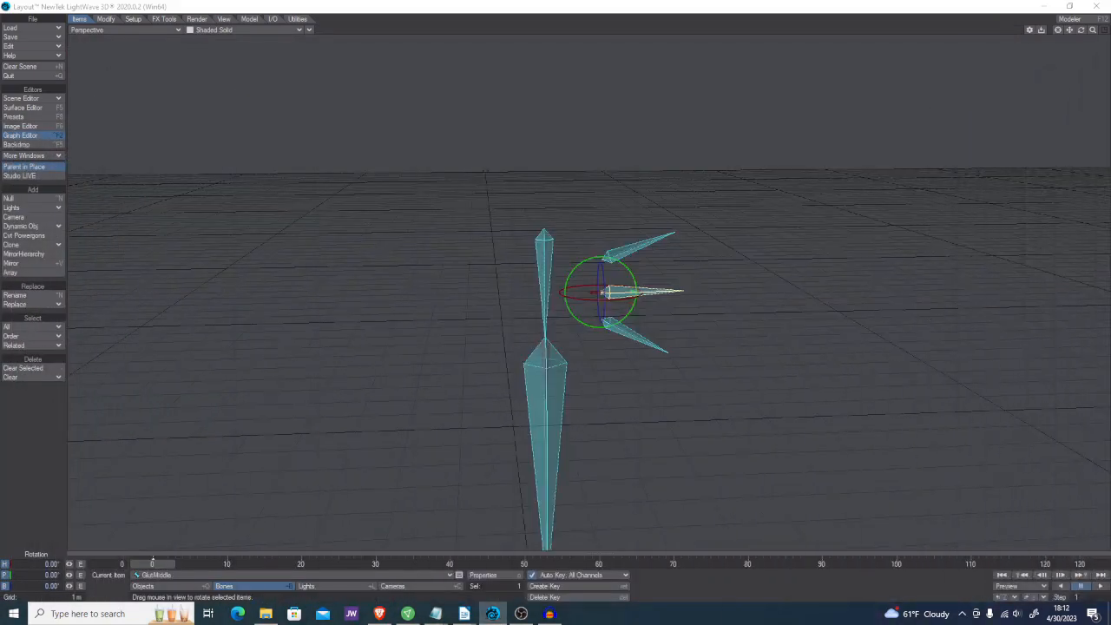
{"action": "mouse_move", "coordinate": [160, 564]}
{"action": "left_mouse_down"}
{"action": "mouse_move", "coordinate": [279, 564]}
{"action": "mouse_move", "coordinate": [162, 565]}
{"action": "left_mouse_up"}
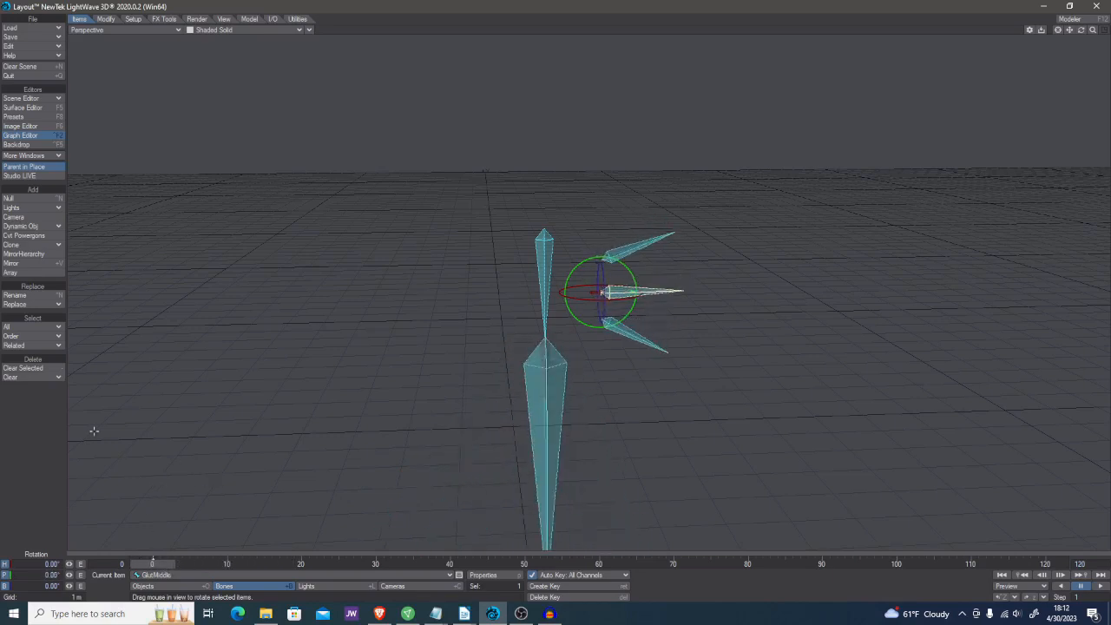
Wrap the second Notepad line to read min(0,mapRange(Femur.rot(Time).p,0,-85,0,-20)), copy it, and move Notepad out of the way
{"action": "left_click", "coordinate": [436, 614]}
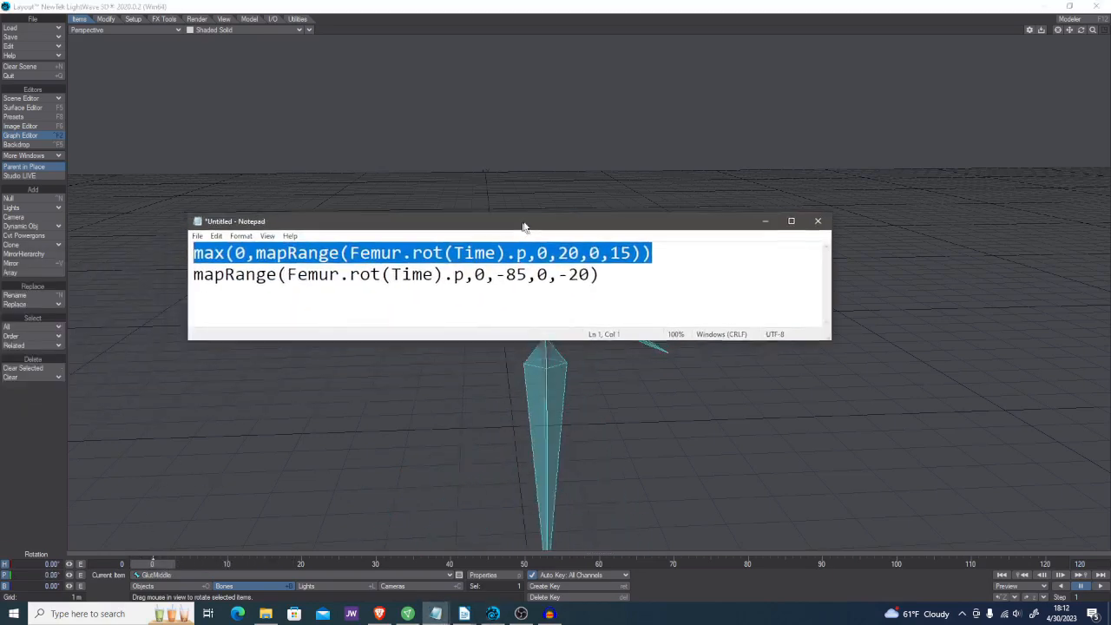
{"action": "left_click", "coordinate": [631, 269]}
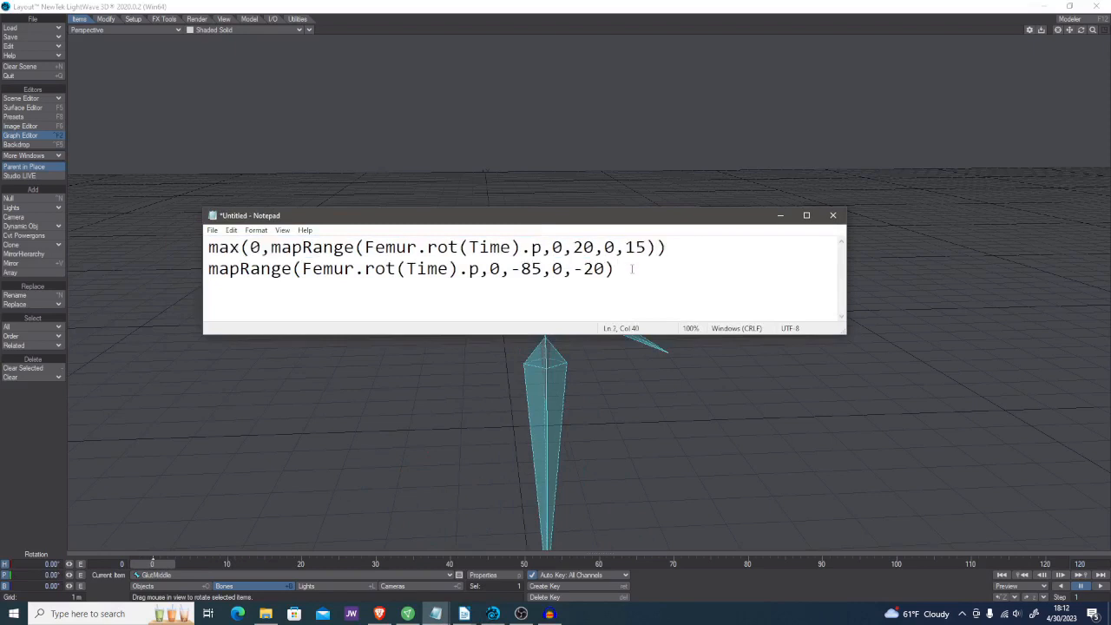
{"action": "key", "text": "Home"}
{"action": "type", "text": "min"}
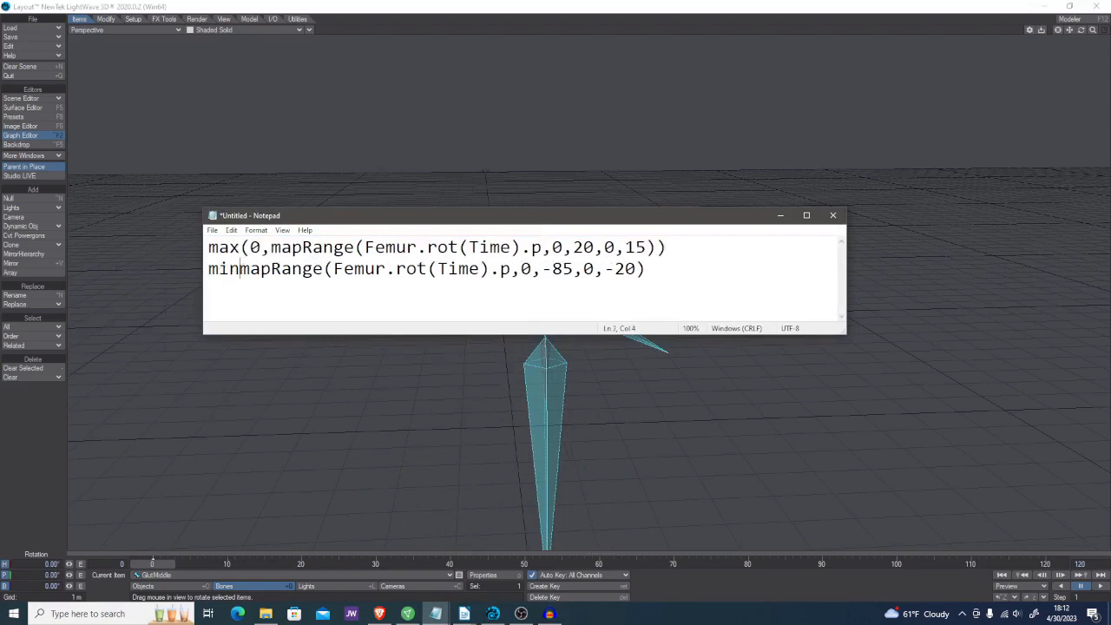
{"action": "type", "text": "("}
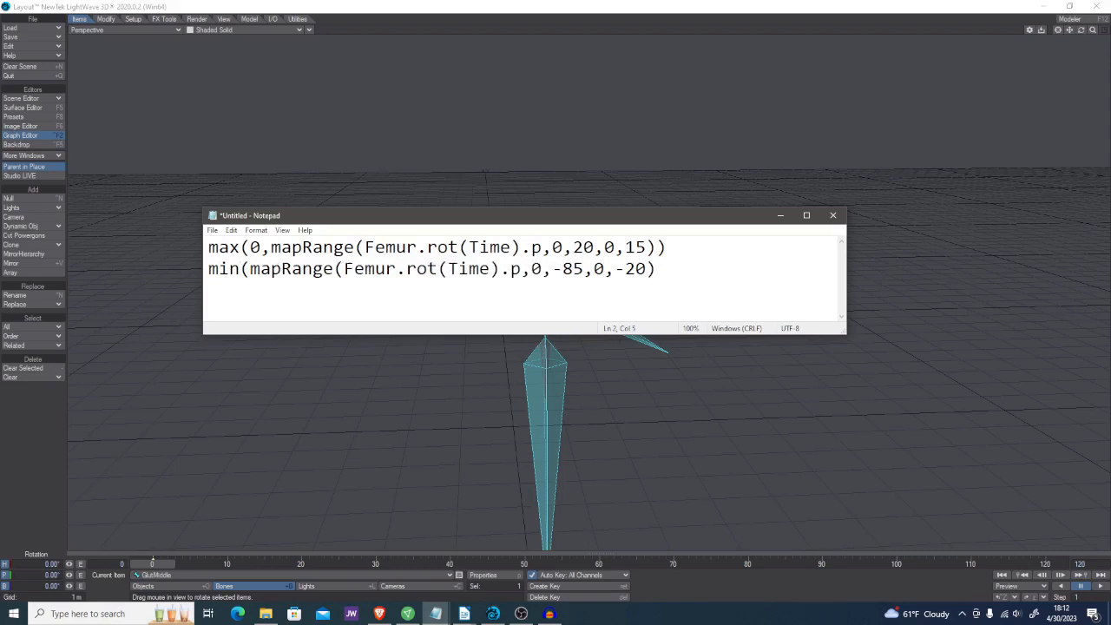
{"action": "type", "text": "0m"}
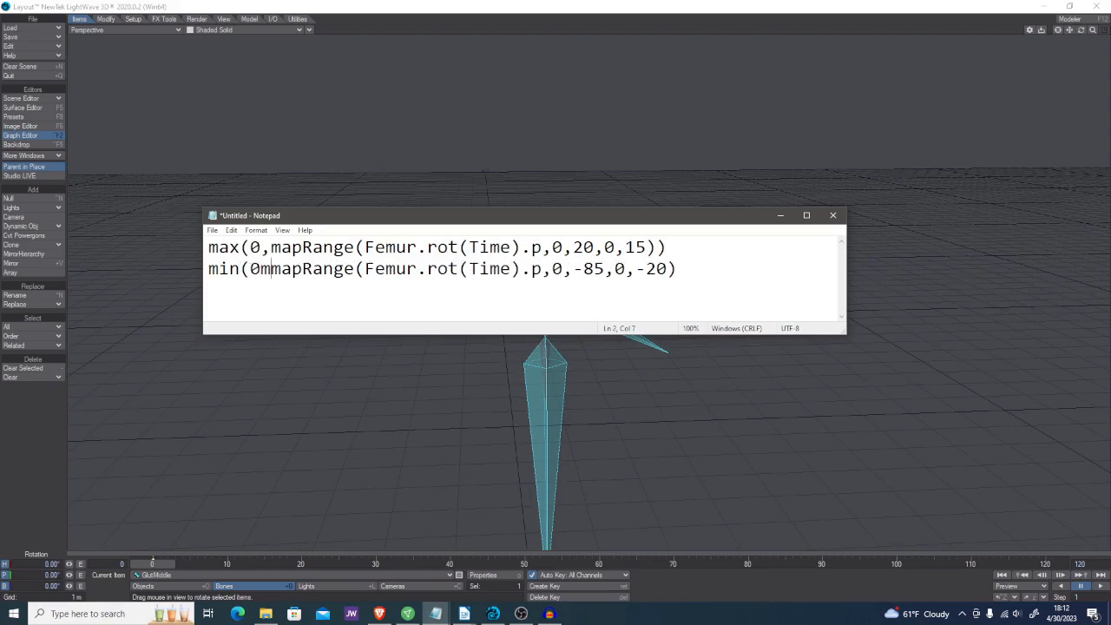
{"action": "key", "text": "BackSpace"}
{"action": "type", "text": ","}
{"action": "left_click", "coordinate": [677, 268]}
{"action": "type", "text": ")"}
{"action": "left_click_drag", "start_coordinate": [687, 268], "coordinate": [207, 276]}
{"action": "key", "text": "ctrl+c"}
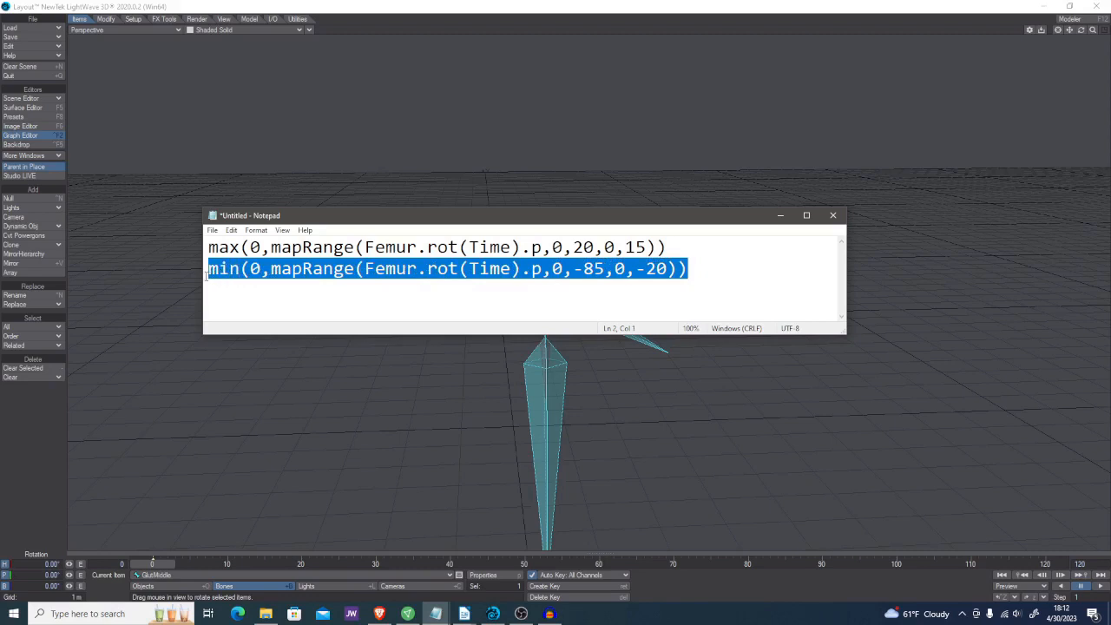
{"action": "left_click_drag", "start_coordinate": [419, 217], "coordinate": [0, 225]}
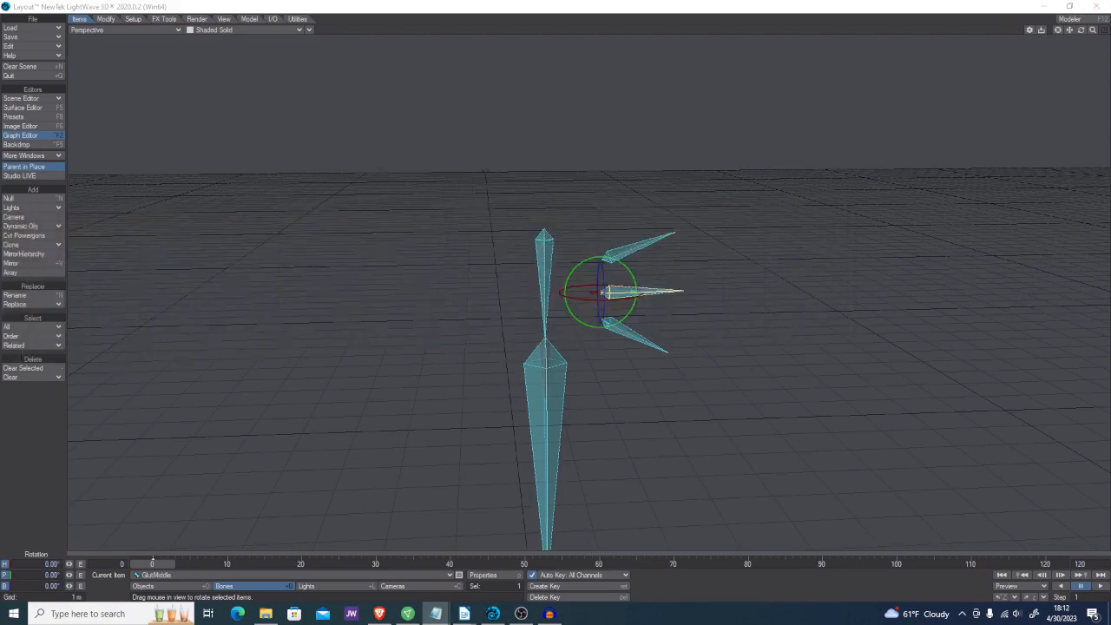
Re-enable Glut_AutoPitchDown in the Graph Editor and replace its value with the copied min(0,mapRange(Femur.rot(Time).p,0,-85,0,-20)) line
{"action": "left_click_drag", "start_coordinate": [1110, 68], "coordinate": [426, 47]}
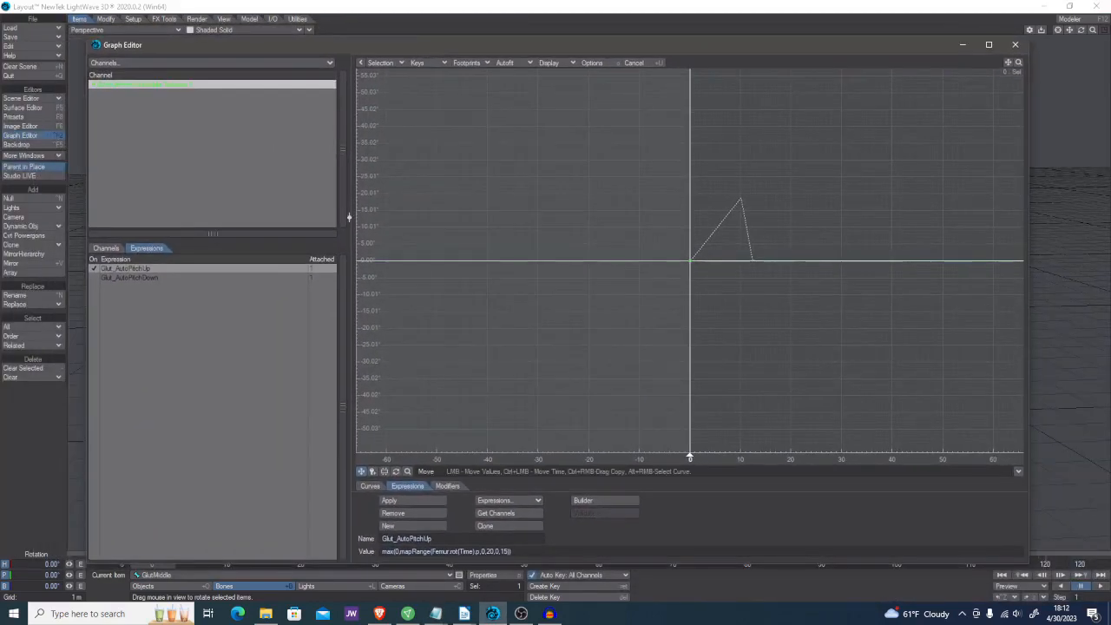
{"action": "left_click", "coordinate": [95, 277]}
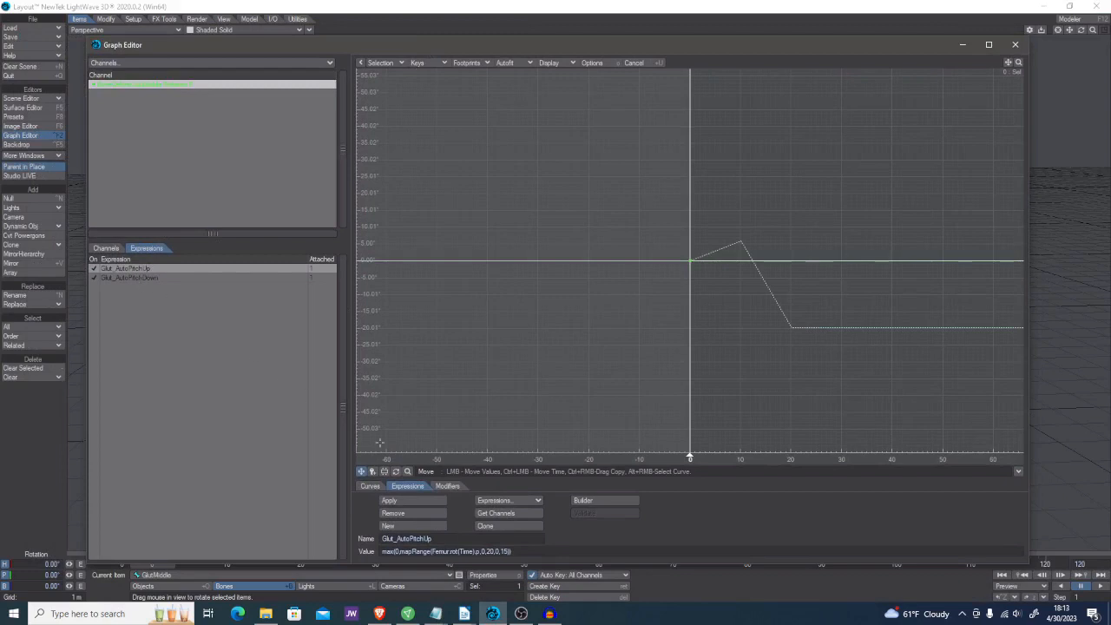
{"action": "left_click", "coordinate": [158, 279]}
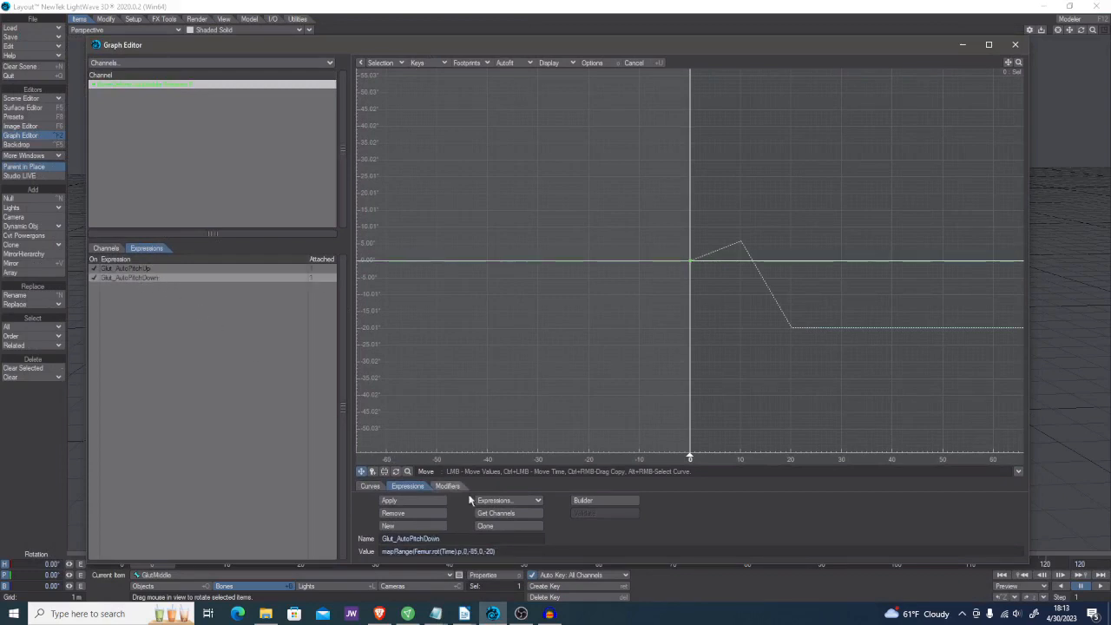
{"action": "left_click_drag", "start_coordinate": [505, 551], "coordinate": [323, 552]}
{"action": "key", "text": "ctrl+v"}
{"action": "key", "text": "Return"}
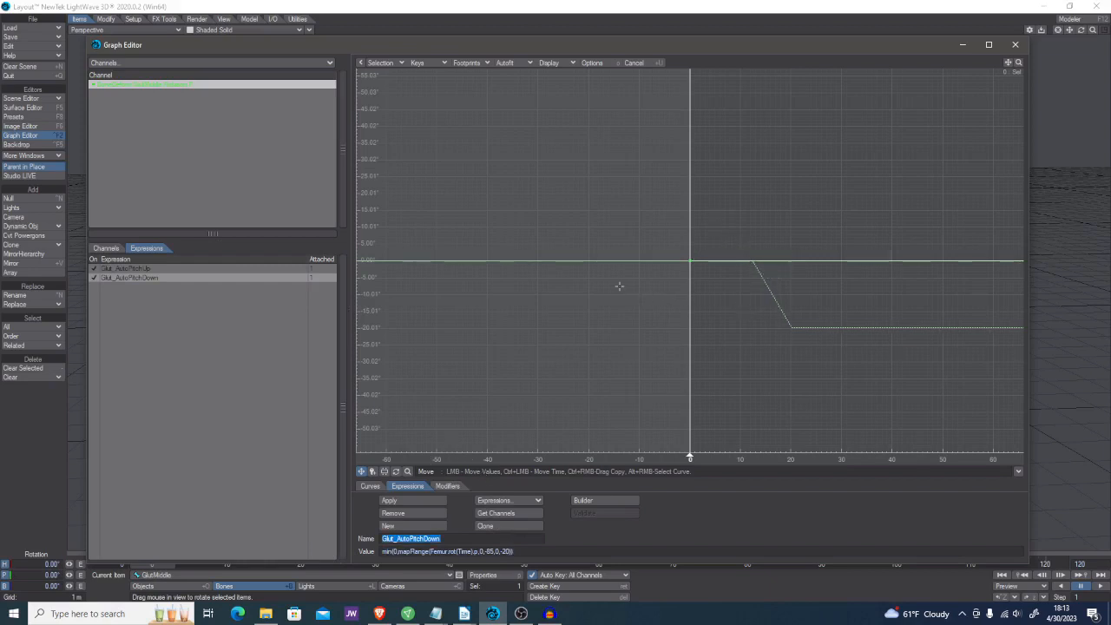
Scrub the timeline to check GlutMiddle's combined motion, and inspect which expressions are offered for its pitch channel in the Graph Editor
{"action": "left_click_drag", "start_coordinate": [400, 44], "coordinate": [1110, 174]}
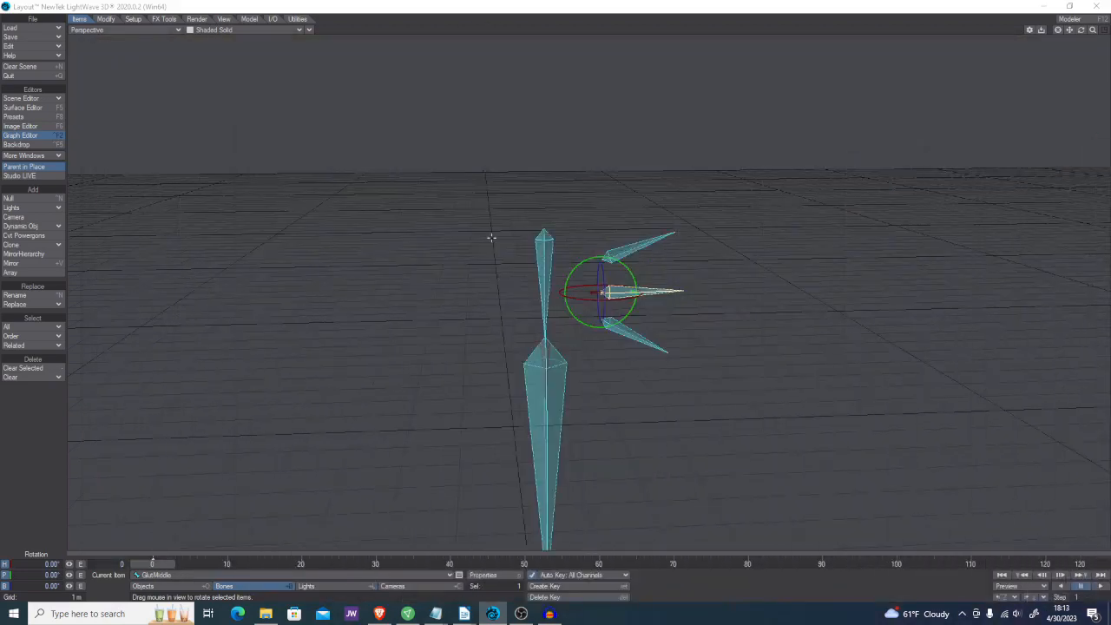
{"action": "left_click", "coordinate": [162, 564]}
{"action": "mouse_move", "coordinate": [156, 564]}
{"action": "left_mouse_down"}
{"action": "mouse_move", "coordinate": [249, 564]}
{"action": "mouse_move", "coordinate": [152, 564]}
{"action": "left_mouse_up"}
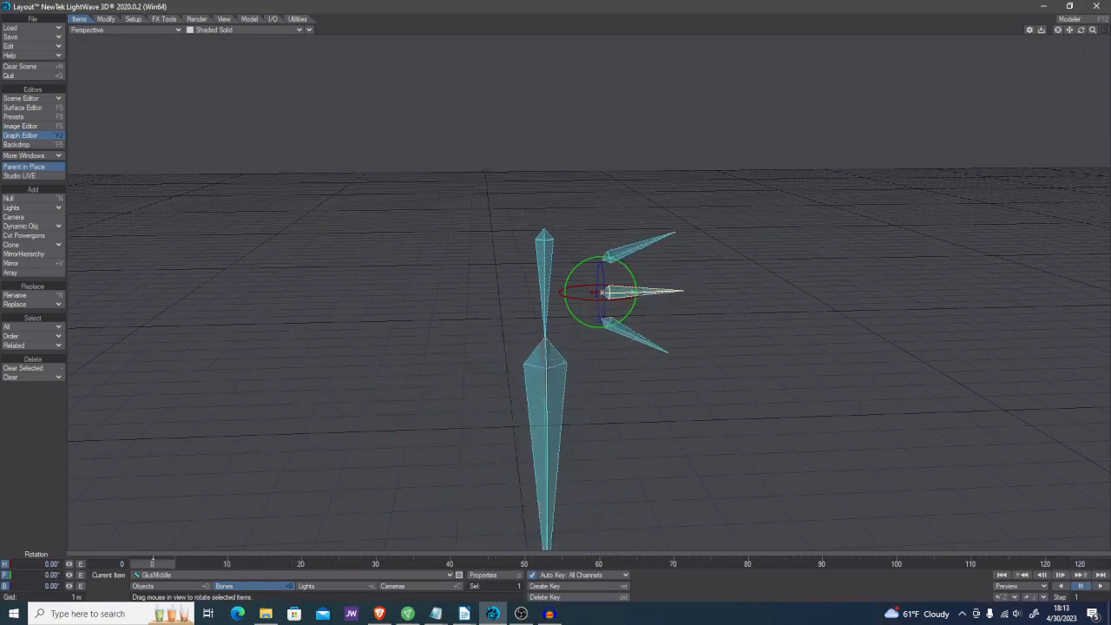
{"action": "left_click_drag", "start_coordinate": [1110, 35], "coordinate": [291, 42]}
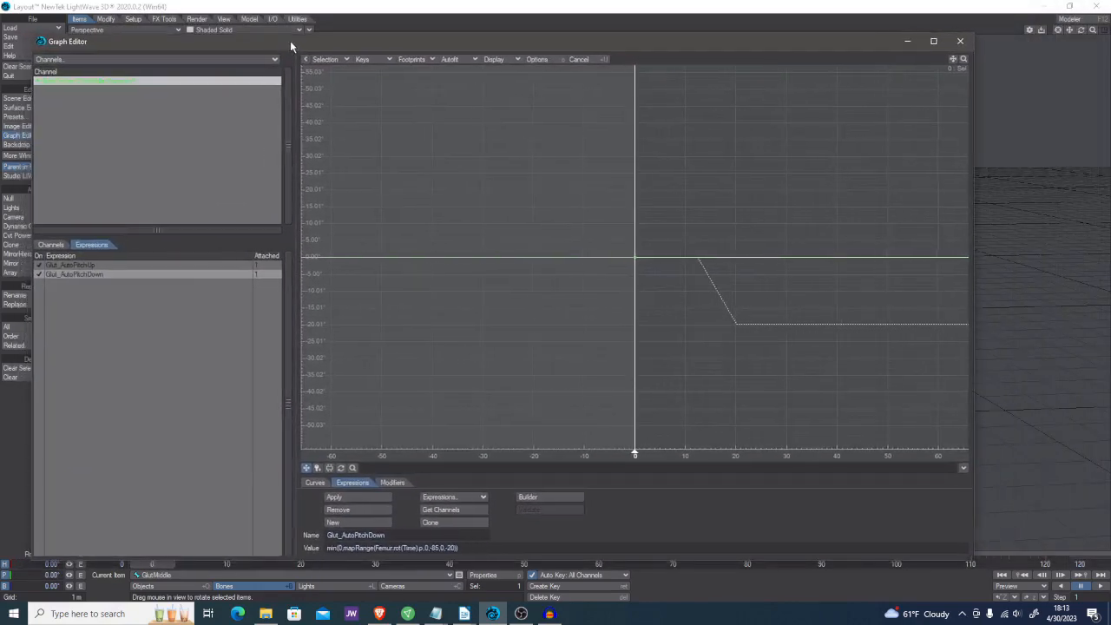
{"action": "right_click", "coordinate": [104, 91]}
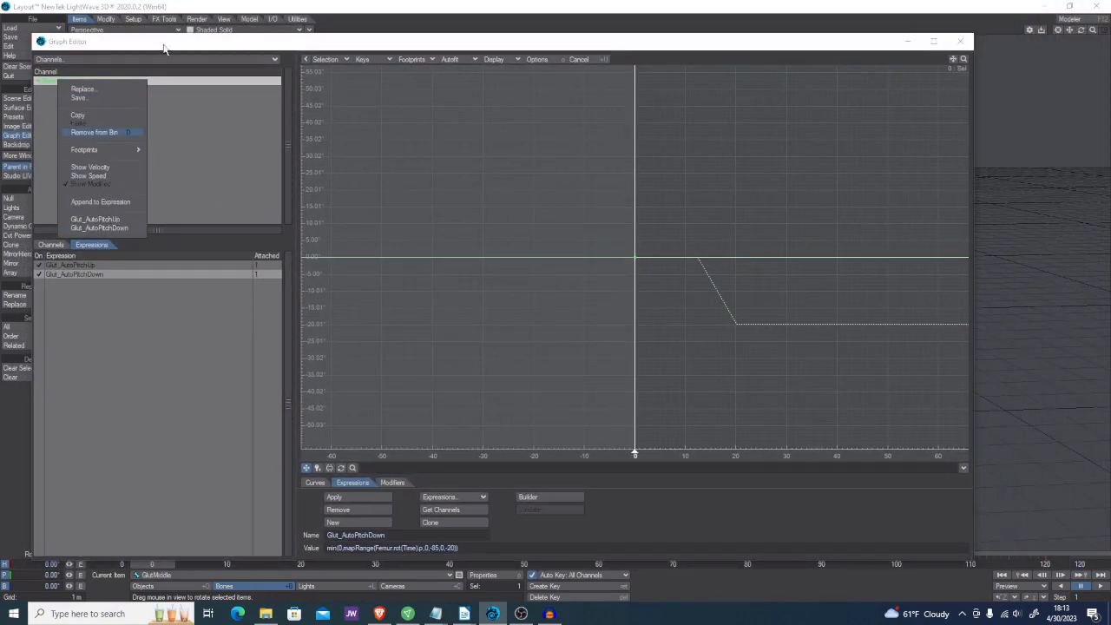
{"action": "left_click", "coordinate": [289, 54]}
{"action": "left_click_drag", "start_coordinate": [257, 47], "coordinate": [1110, 173]}
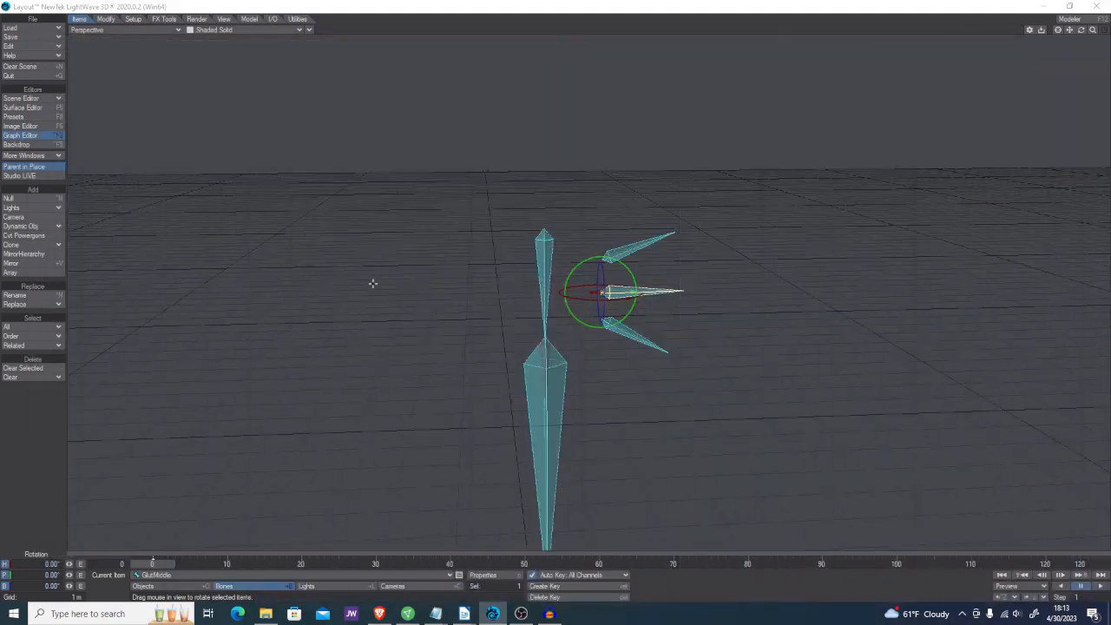
{"action": "mouse_move", "coordinate": [161, 567]}
{"action": "left_mouse_down"}
{"action": "mouse_move", "coordinate": [347, 565]}
{"action": "mouse_move", "coordinate": [153, 565]}
{"action": "left_mouse_up"}
Switch to Notepad and begin a third line reading Femur.rot(Time).p<0 ? as the condition
{"action": "left_click", "coordinate": [436, 614]}
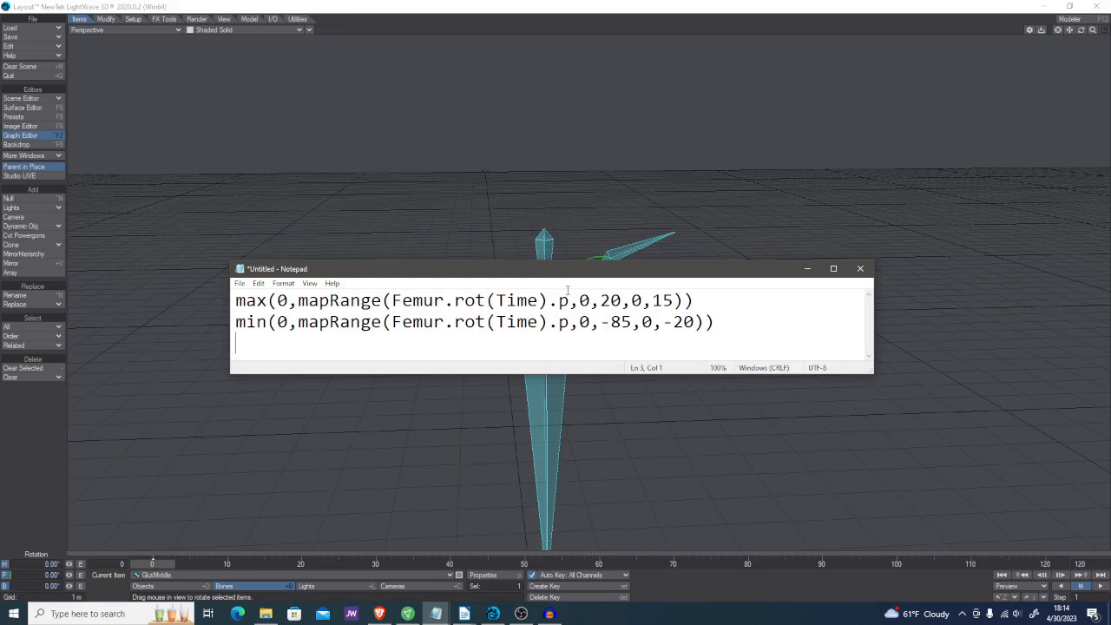
{"action": "type", "text": "Femur.rot("}
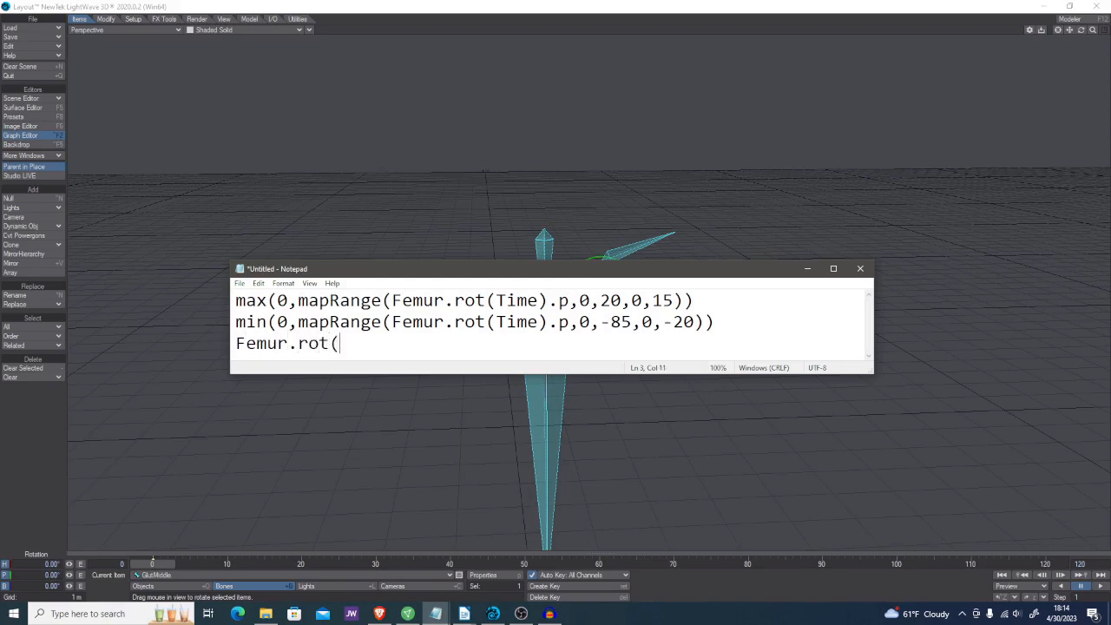
{"action": "type", "text": "Time)("}
{"action": "key", "text": "BackSpace"}
{"action": "type", "text": ".p"}
{"action": "type", "text": ","}
{"action": "key", "text": "BackSpace"}
{"action": "type", "text": "<0"}
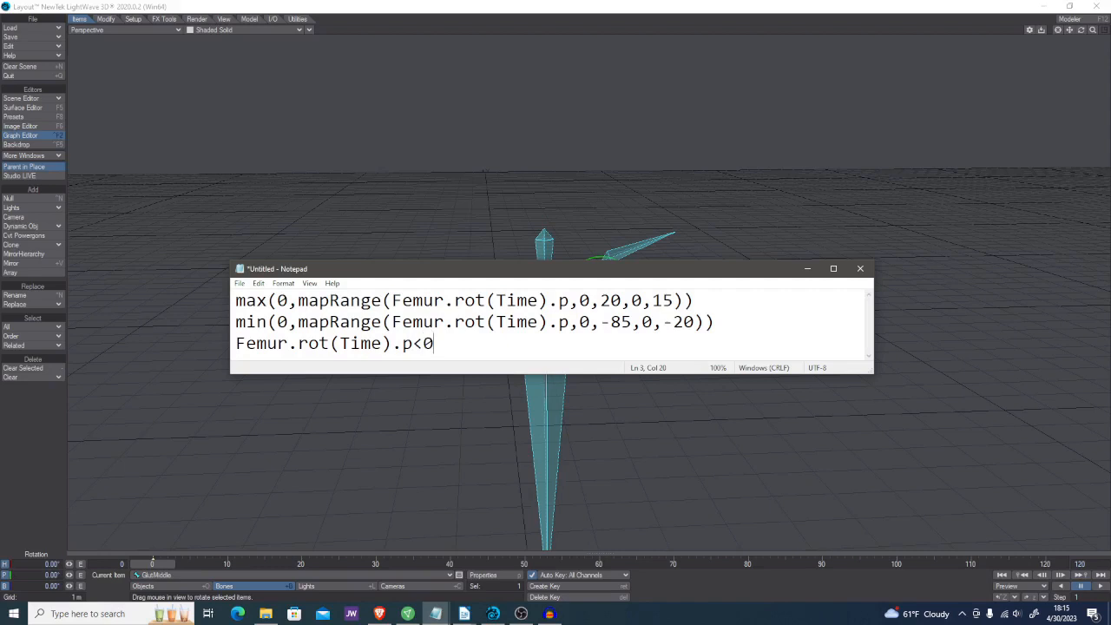
{"action": "type", "text": " ?"}
Append a copy of the min(0,mapRange(Femur.rot(Time).p,0,-85,0,-20)) line after the question mark, and enlarge the Notepad window
{"action": "left_click_drag", "start_coordinate": [722, 322], "coordinate": [235, 322]}
{"action": "key", "text": "ctrl+c"}
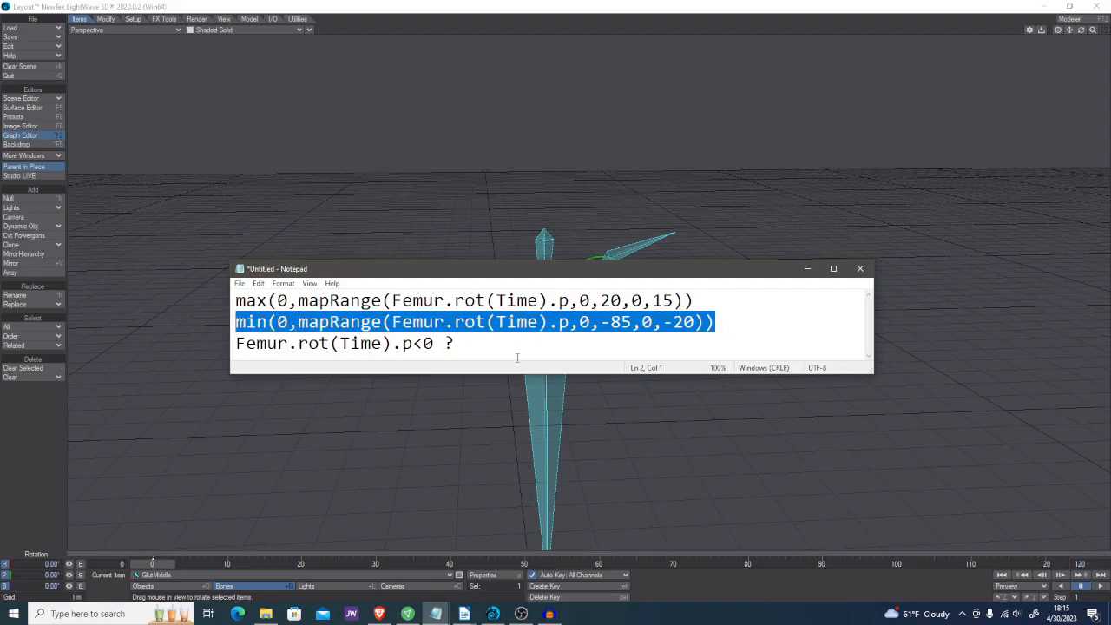
{"action": "left_click", "coordinate": [470, 345]}
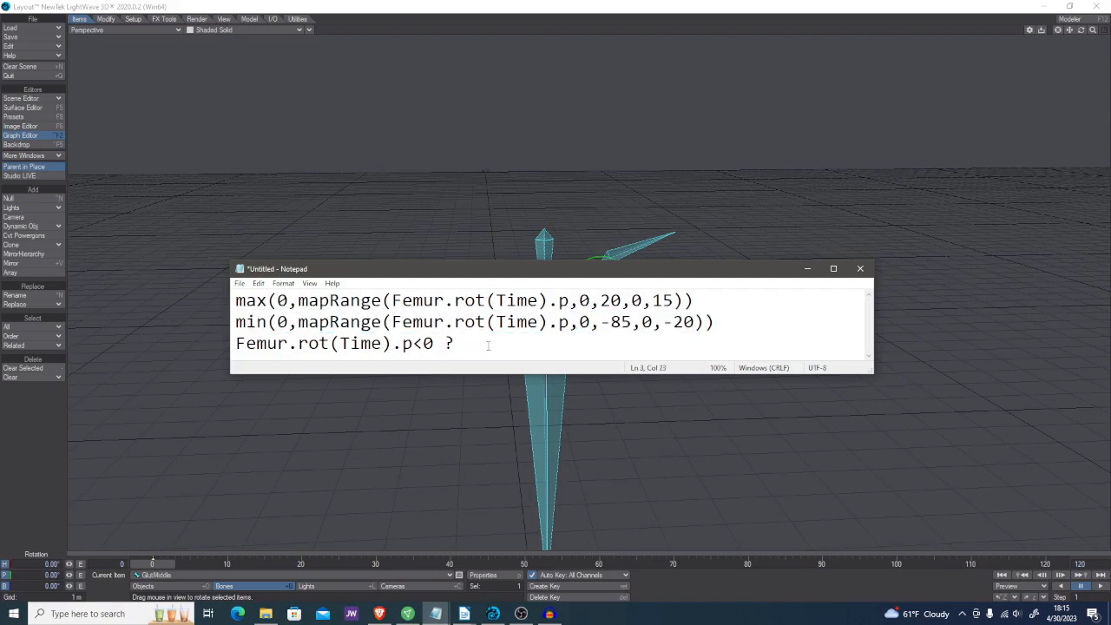
{"action": "key", "text": "ctrl+v"}
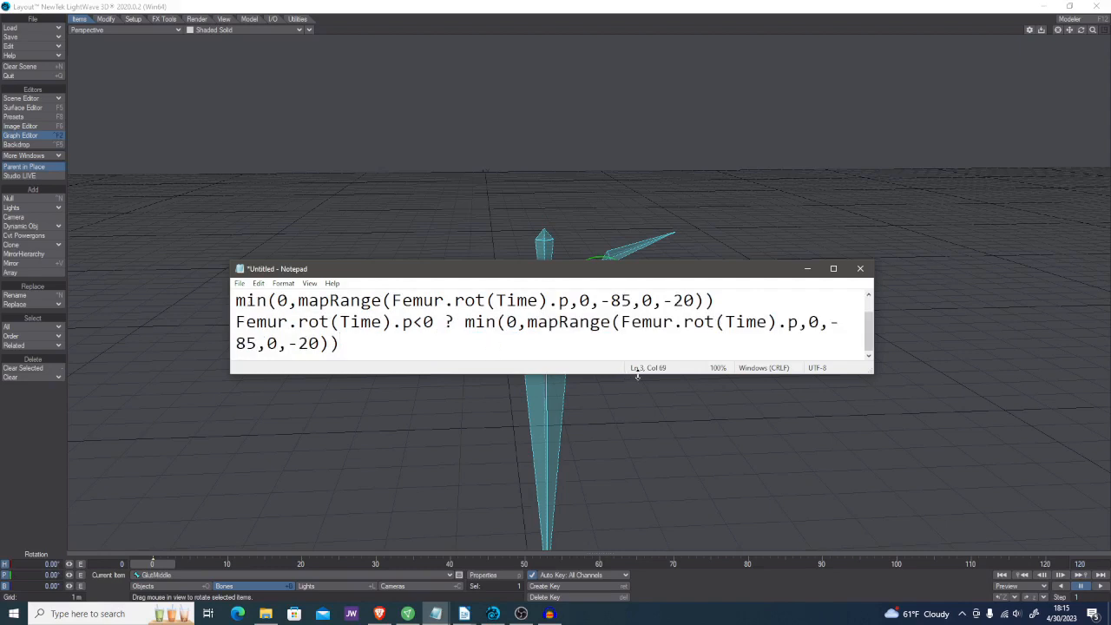
{"action": "left_click_drag", "start_coordinate": [528, 261], "coordinate": [530, 134]}
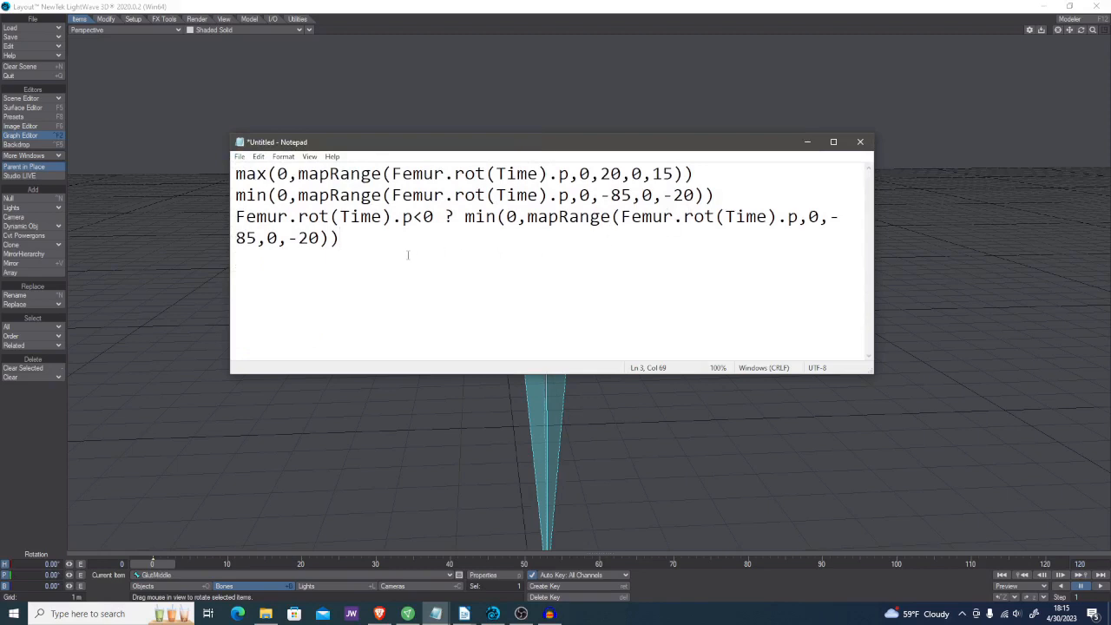
Complete the conditional with a colon and a copy of max(0,mapRange(Femur.rot(Time).p,0,20,0,15)), and insert a blank line above it
{"action": "type", "text": ":"}
{"action": "left_click_drag", "start_coordinate": [710, 173], "coordinate": [235, 174]}
{"action": "key", "text": "ctrl+c"}
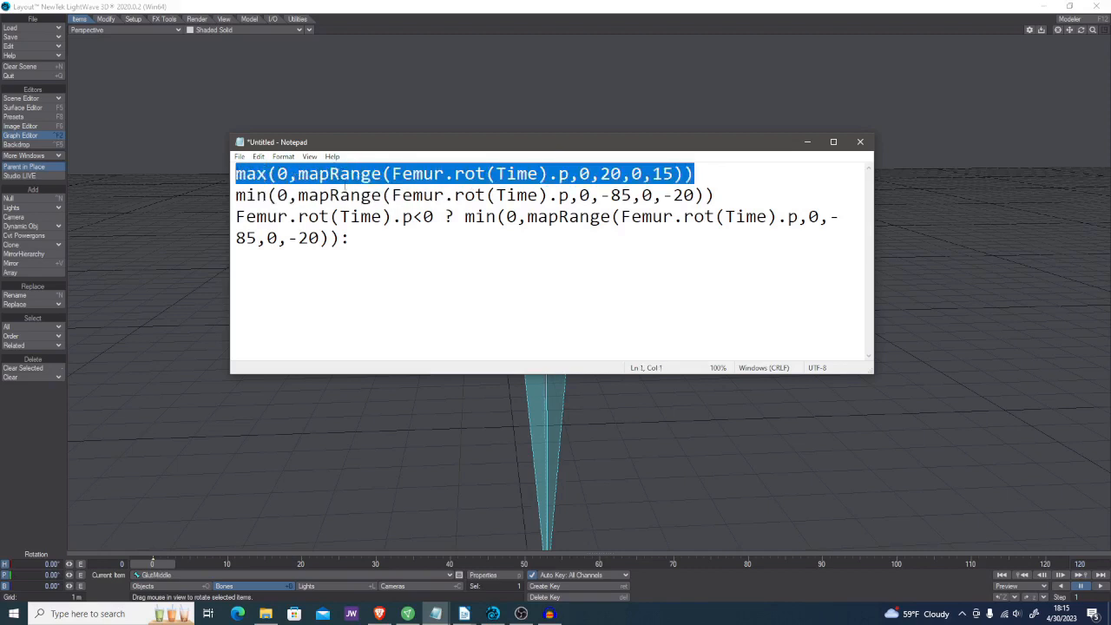
{"action": "left_click", "coordinate": [362, 241]}
{"action": "key", "text": "ctrl+v"}
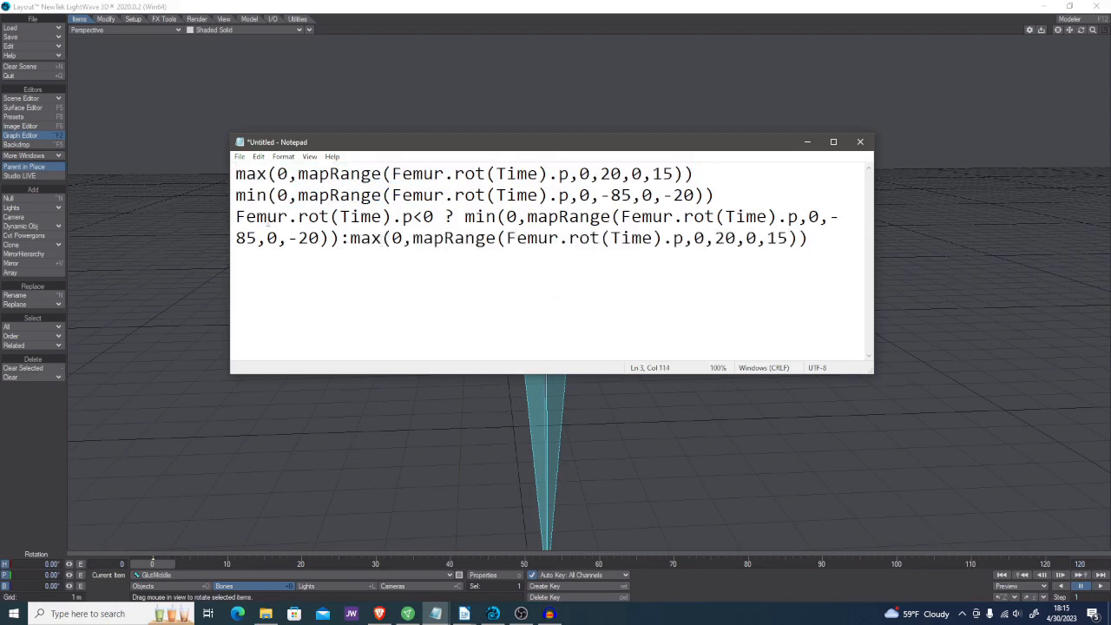
{"action": "left_click", "coordinate": [236, 216]}
{"action": "key", "text": "Return"}
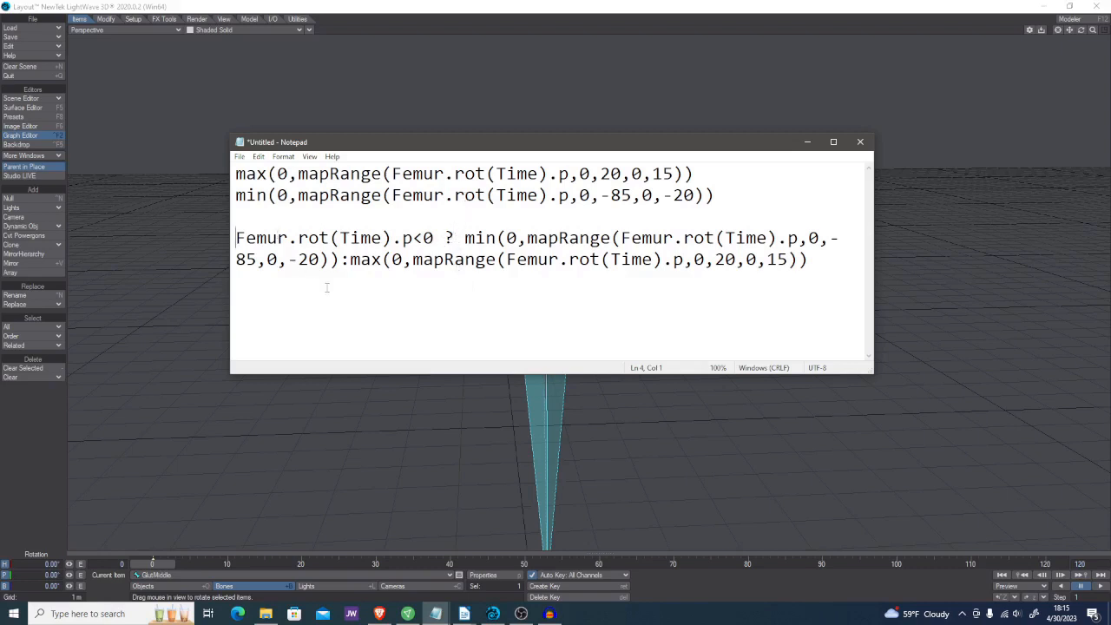
Review the parts of the conditional expression, copy the whole expression, and move Notepad out of the way
{"action": "left_click_drag", "start_coordinate": [452, 239], "coordinate": [224, 237]}
{"action": "left_click", "coordinate": [464, 237]}
{"action": "left_click_drag", "start_coordinate": [464, 237], "coordinate": [715, 238]}
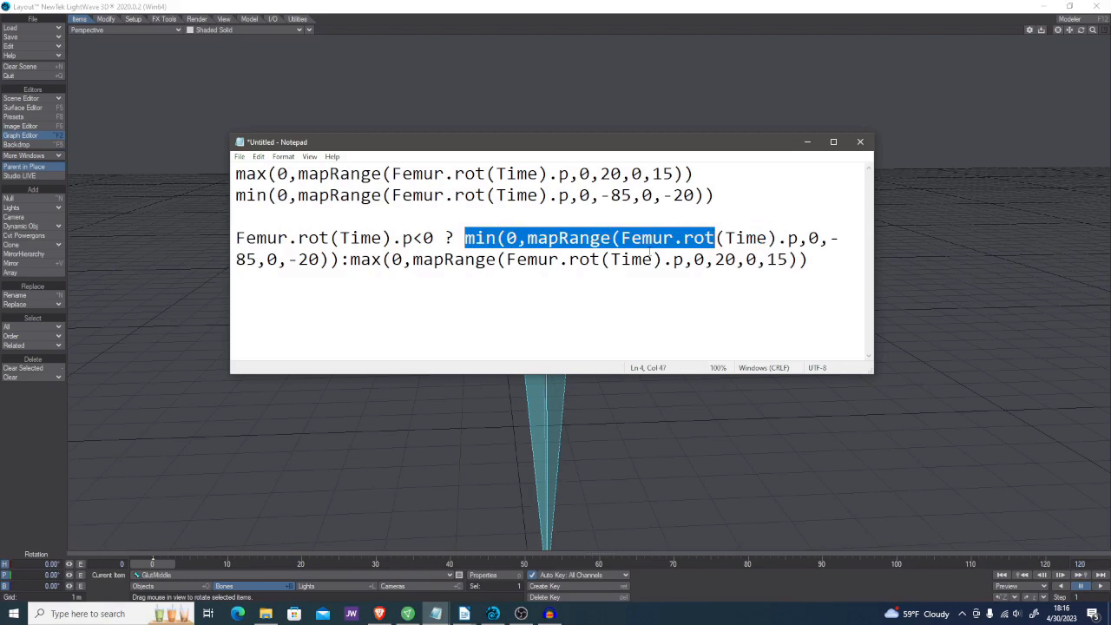
{"action": "left_click", "coordinate": [342, 261]}
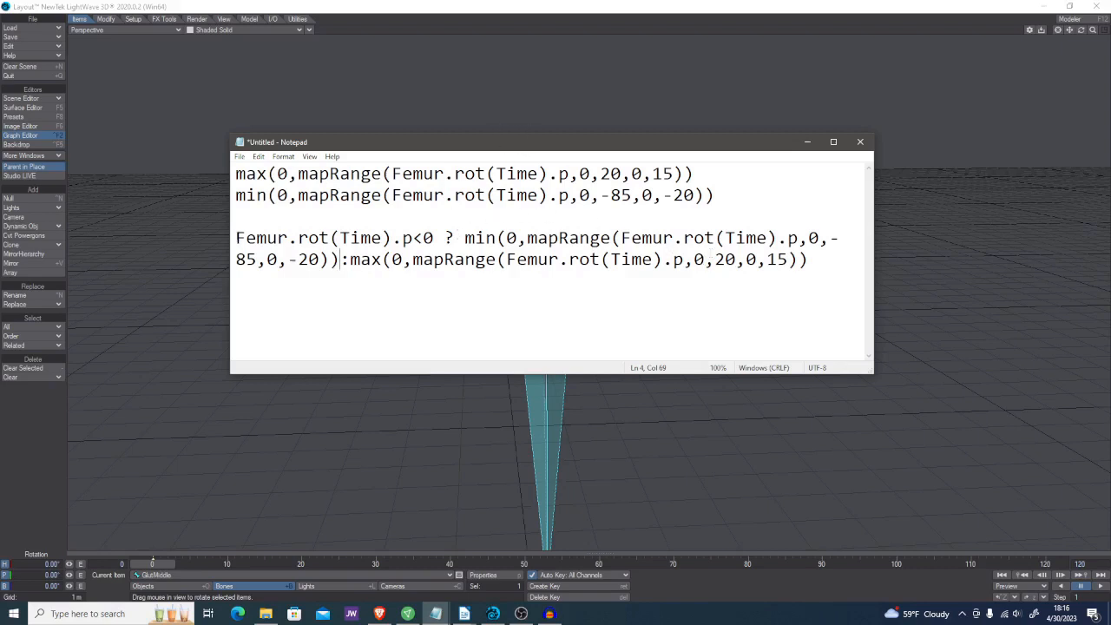
{"action": "left_click_drag", "start_coordinate": [236, 238], "coordinate": [808, 259]}
{"action": "key", "text": "ctrl+c"}
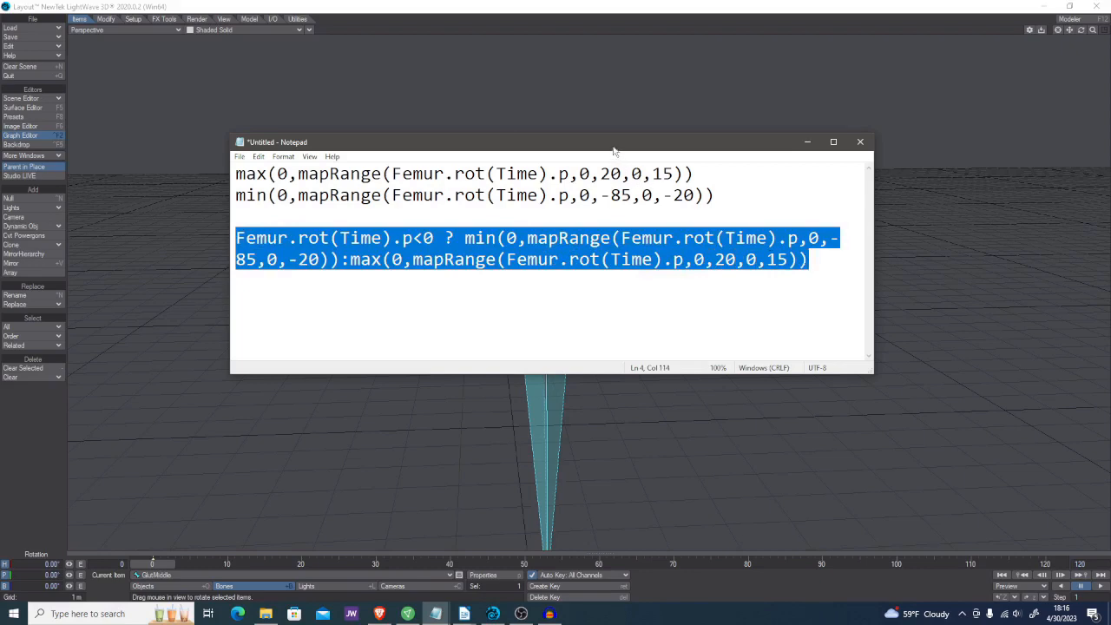
{"action": "left_click_drag", "start_coordinate": [616, 146], "coordinate": [1110, 286]}
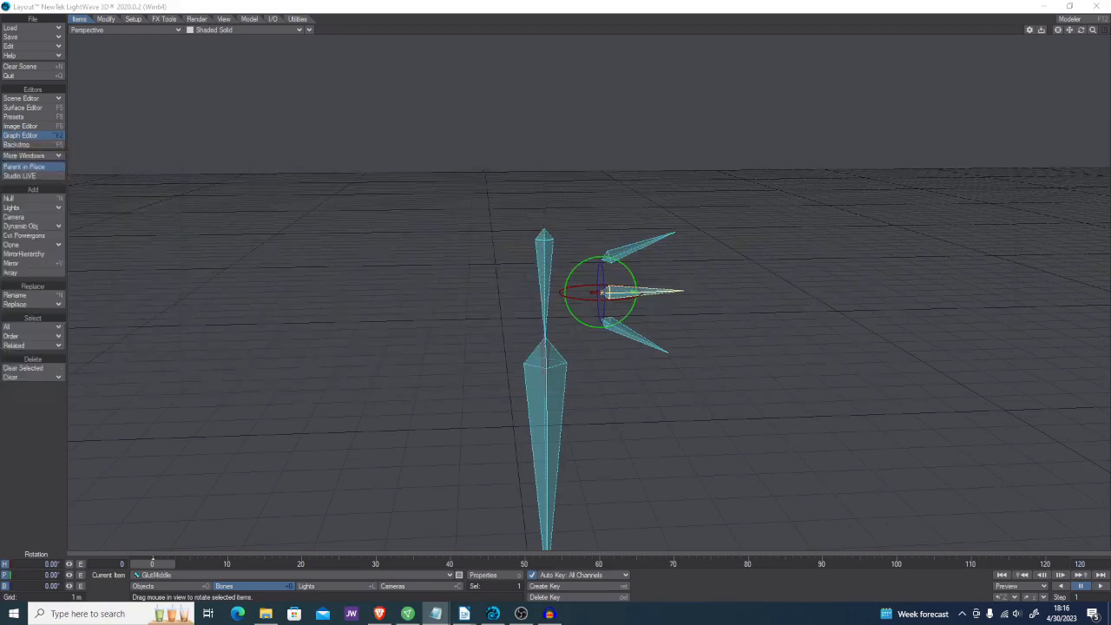
Bring back LightWave's Graph Editor and create a new expression named Conditional with the copied conditional line as its value
{"action": "left_click_drag", "start_coordinate": [1109, 69], "coordinate": [373, 19]}
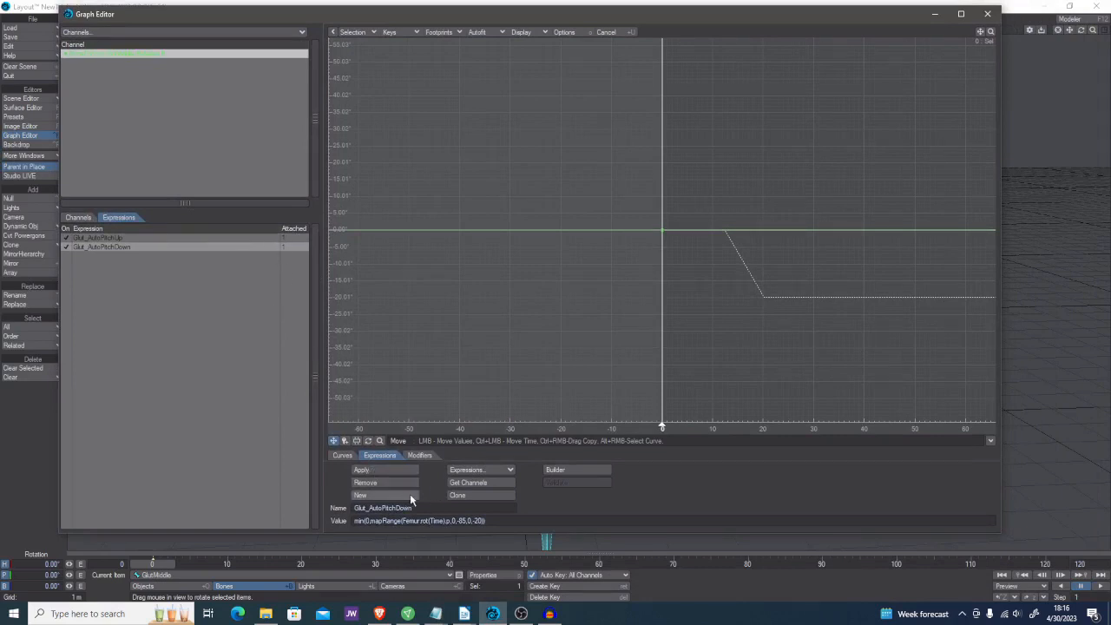
{"action": "left_click", "coordinate": [376, 495]}
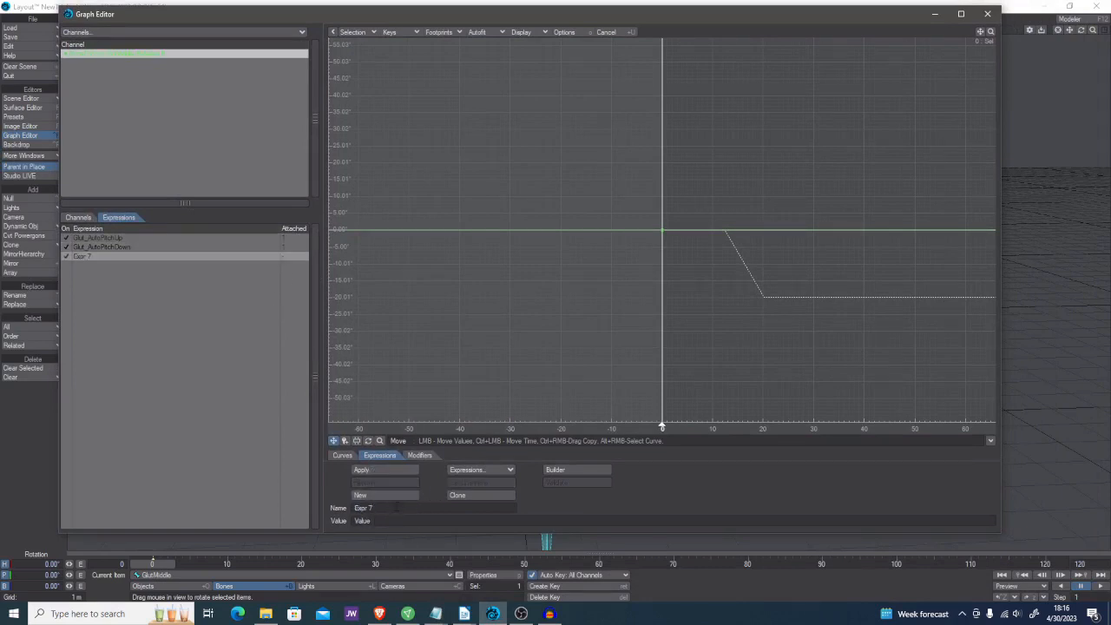
{"action": "left_click", "coordinate": [394, 508]}
{"action": "type", "text": "Conditional"}
{"action": "key", "text": "Return"}
{"action": "left_click", "coordinate": [407, 520]}
{"action": "key", "text": "ctrl+v"}
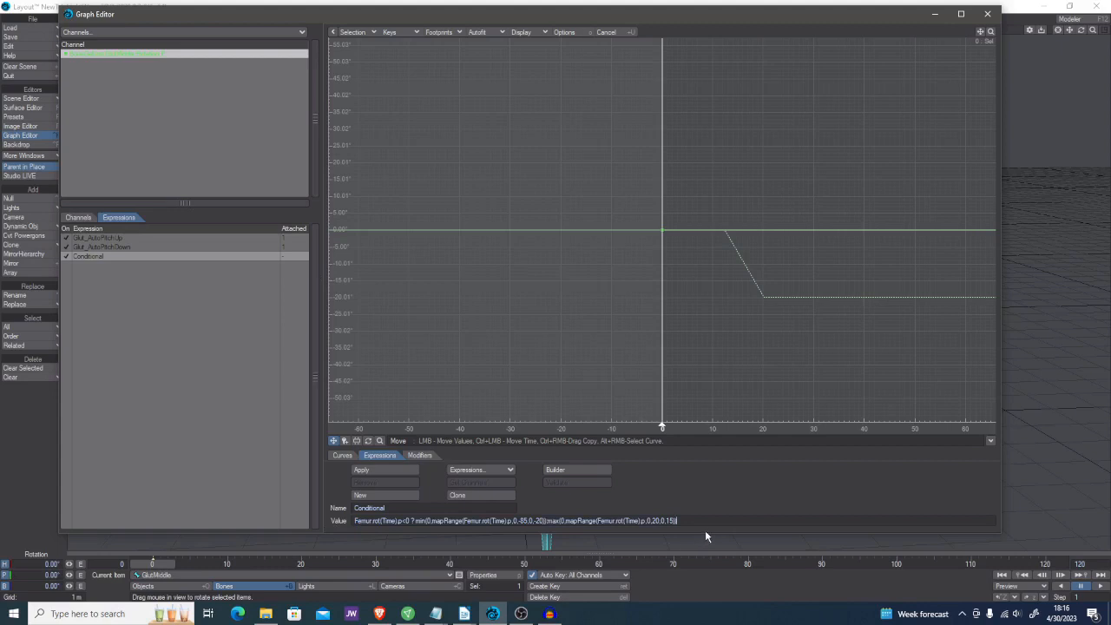
{"action": "key", "text": "Tab"}
Disable Glut_AutoPitchUp and Glut_AutoPitchDown, and apply the Conditional expression to GlutMiddle's pitch channel
{"action": "left_click", "coordinate": [135, 347]}
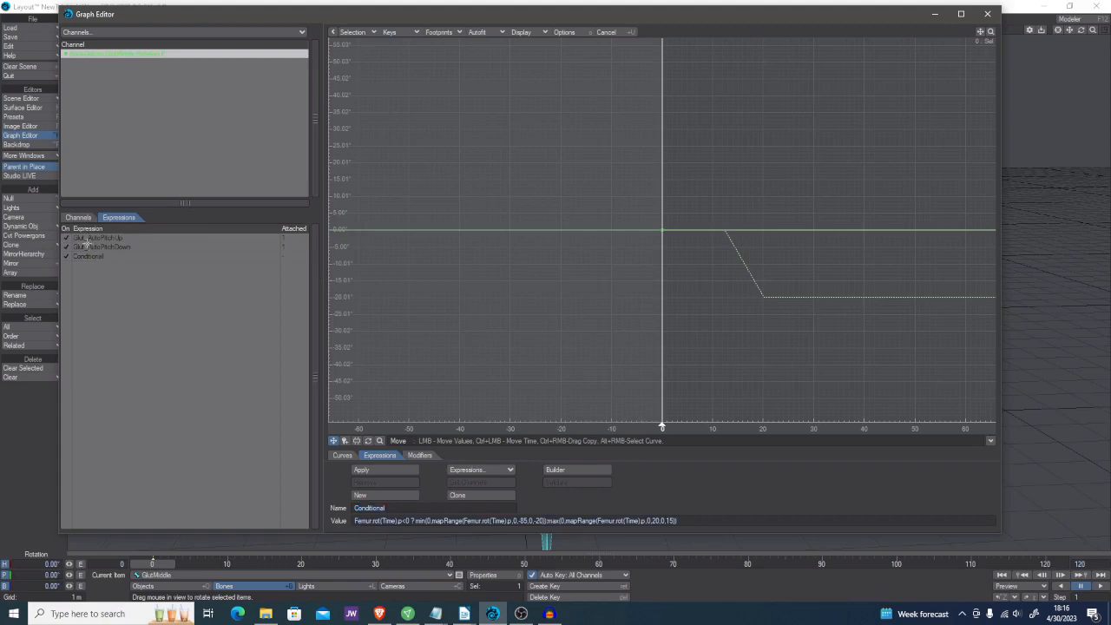
{"action": "left_click", "coordinate": [66, 238]}
{"action": "left_click", "coordinate": [67, 248]}
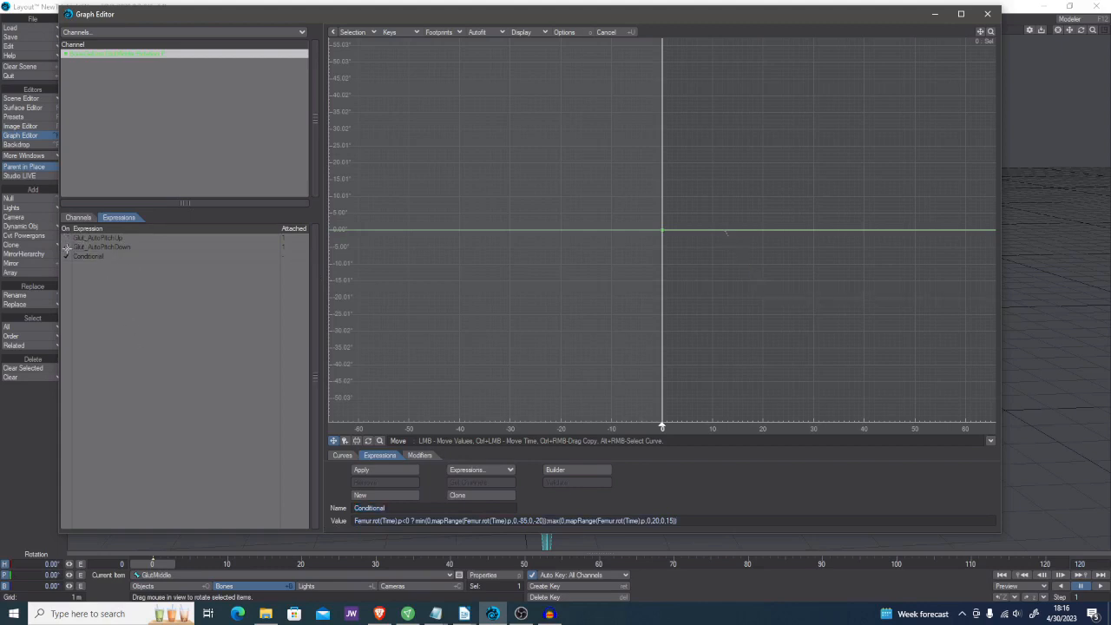
{"action": "left_click", "coordinate": [126, 255]}
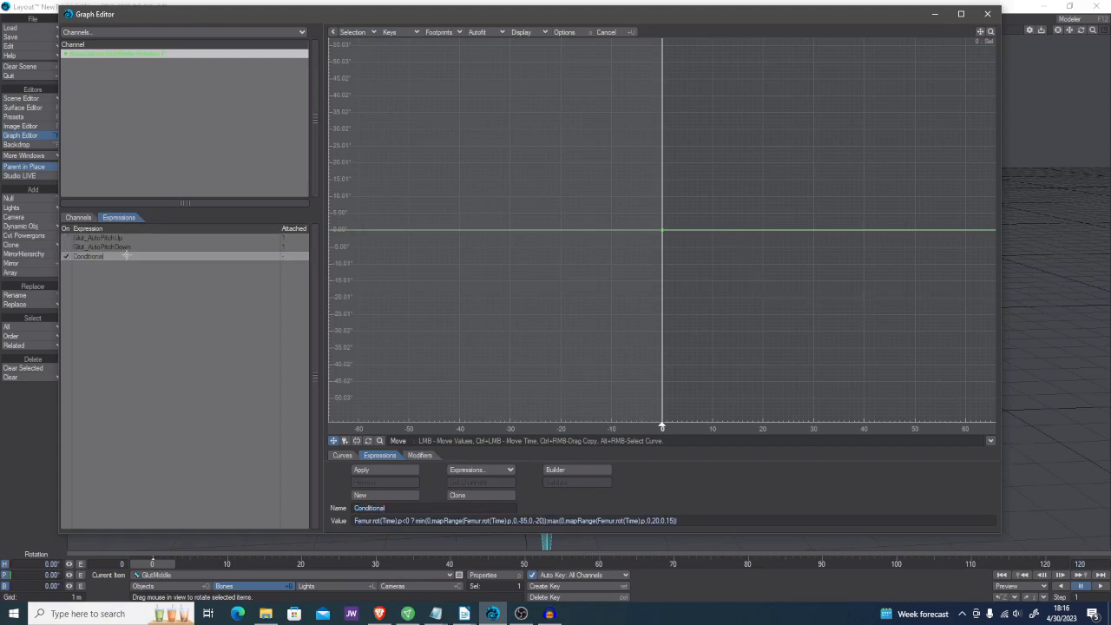
{"action": "left_click", "coordinate": [383, 471]}
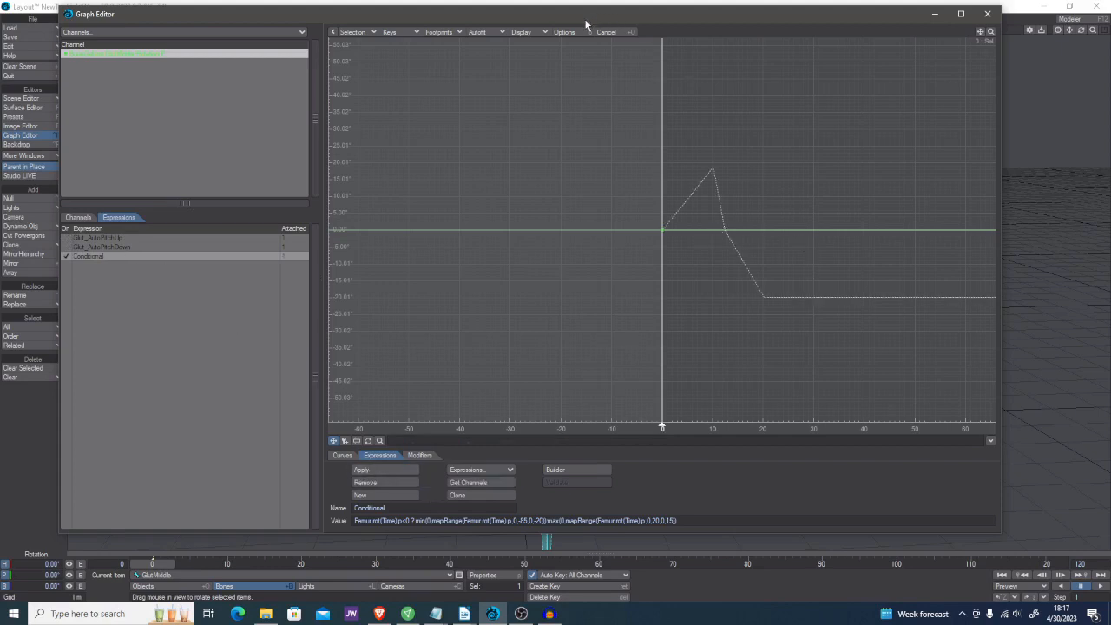
Scrub the timeline to check GlutMiddle's motion under the Conditional expression, and review its curve in the Graph Editor
{"action": "left_click_drag", "start_coordinate": [585, 17], "coordinate": [0, 104]}
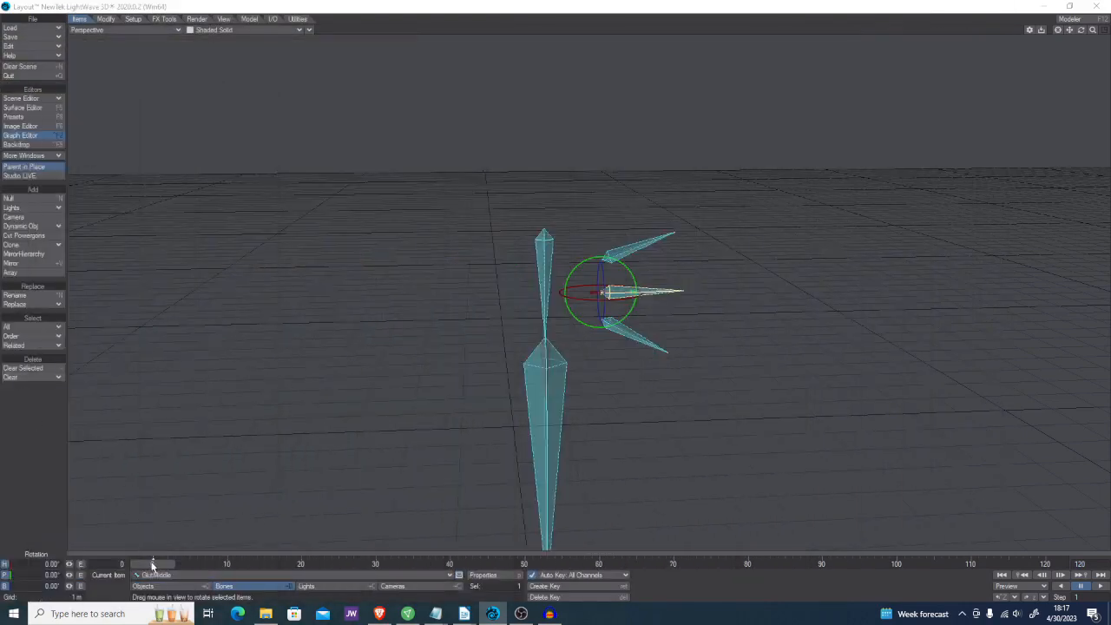
{"action": "mouse_move", "coordinate": [152, 564]}
{"action": "left_mouse_down"}
{"action": "mouse_move", "coordinate": [351, 564]}
{"action": "mouse_move", "coordinate": [152, 564]}
{"action": "left_mouse_up"}
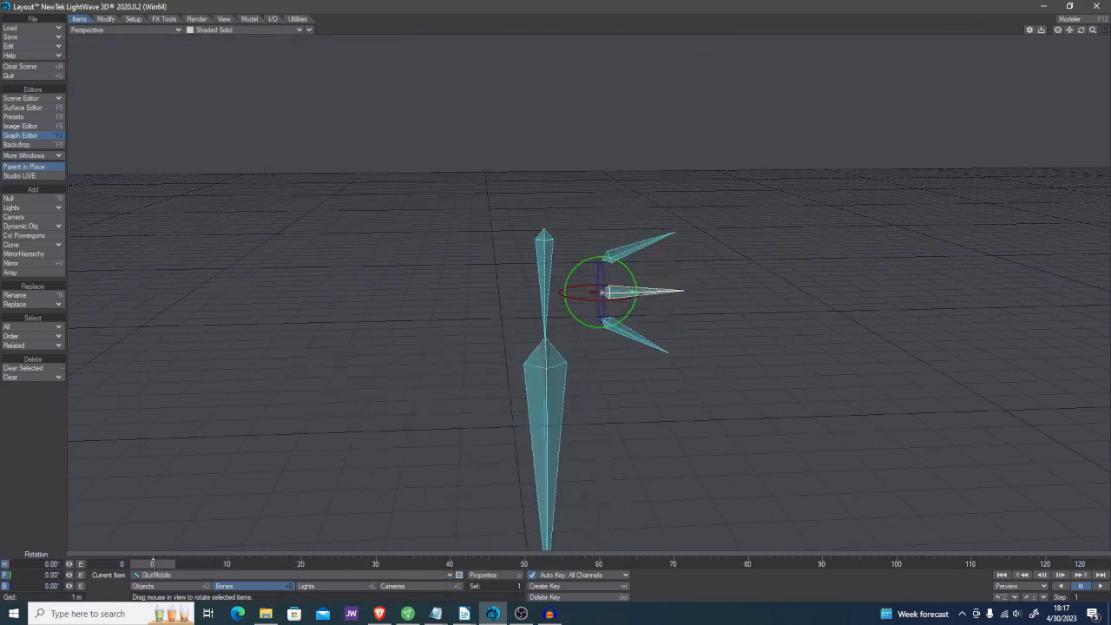
{"action": "left_click_drag", "start_coordinate": [0, 94], "coordinate": [577, 38]}
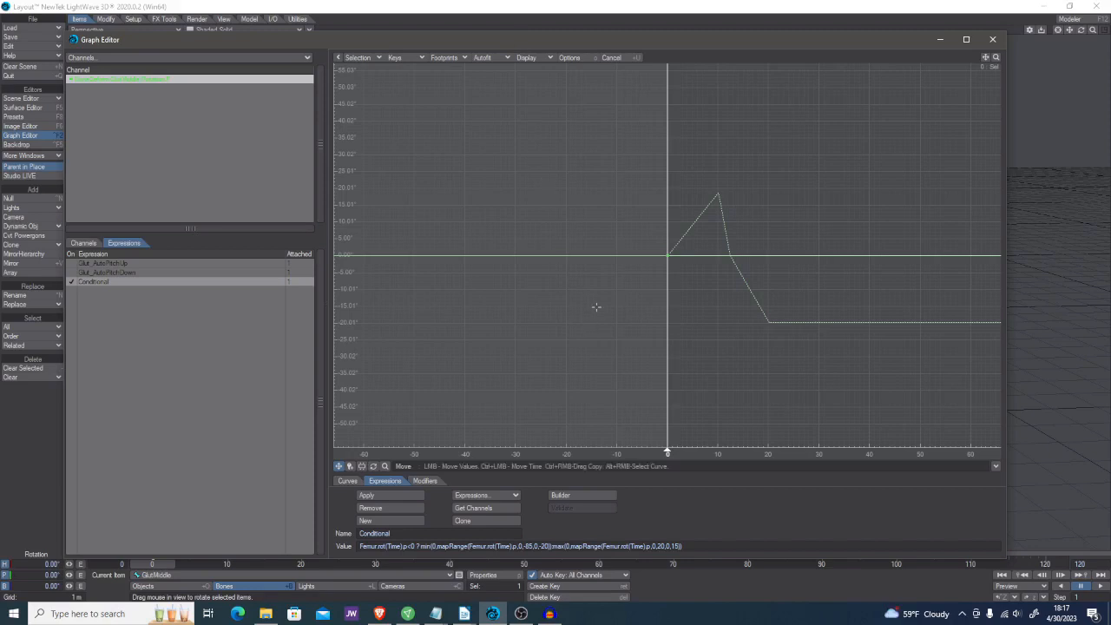
{"action": "left_click_drag", "start_coordinate": [570, 38], "coordinate": [0, 36]}
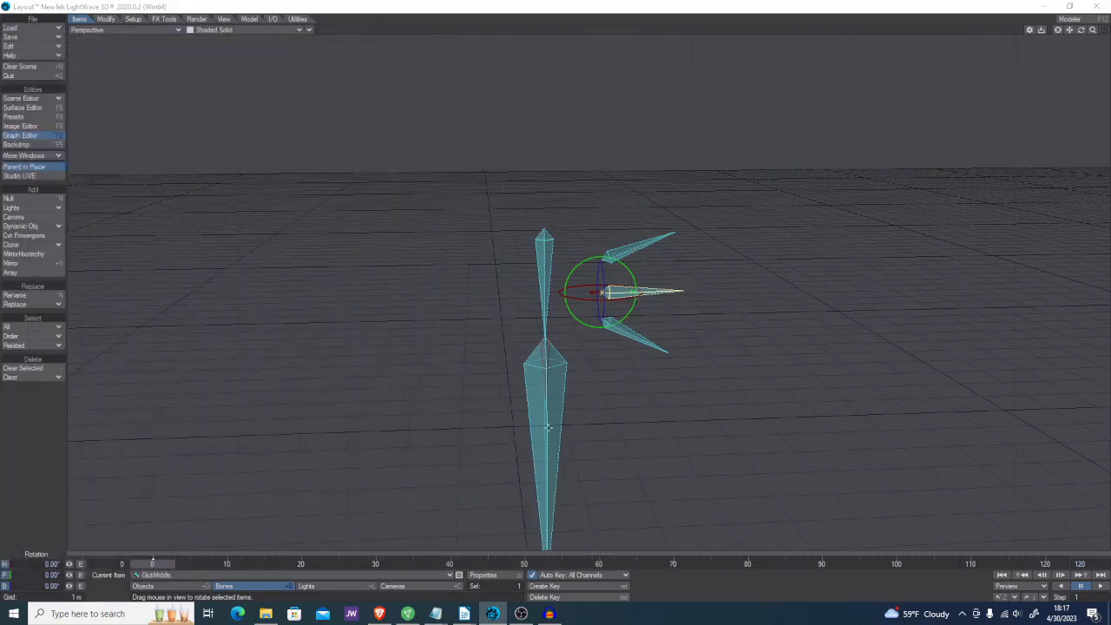
{"action": "left_click", "coordinate": [172, 564]}
{"action": "mouse_move", "coordinate": [173, 564]}
{"action": "left_mouse_down"}
{"action": "mouse_move", "coordinate": [347, 564]}
{"action": "mouse_move", "coordinate": [155, 565]}
{"action": "left_mouse_up"}
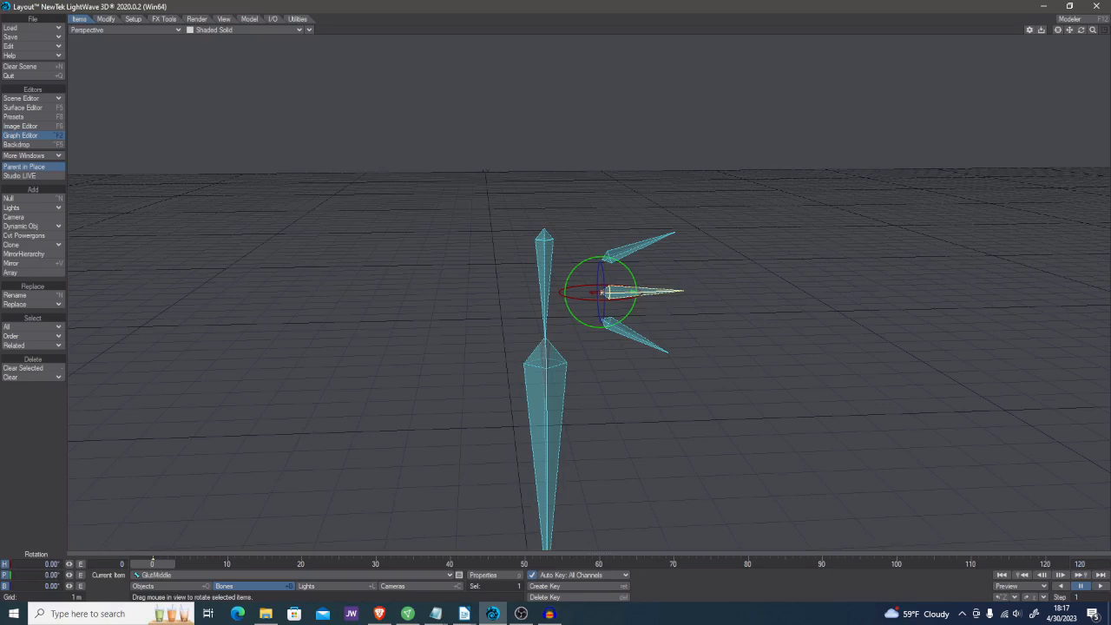
In Notepad, change Time to Time*1 in all three Femur.rot terms of the conditional expression, and return to the Graph Editor
{"action": "left_click_drag", "start_coordinate": [0, 260], "coordinate": [1109, 100]}
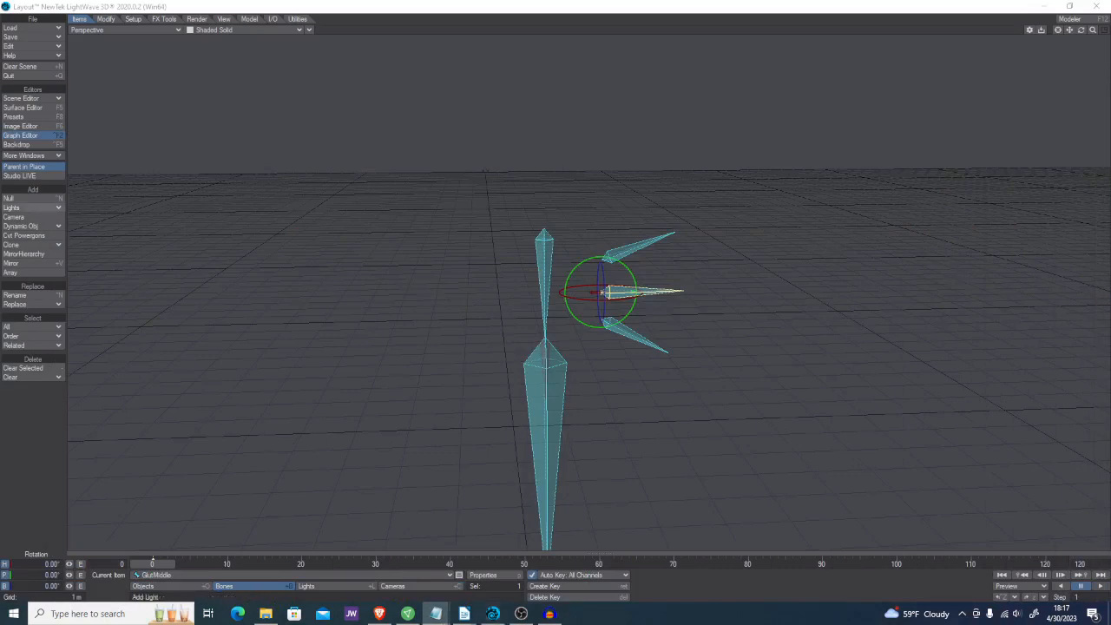
{"action": "left_click_drag", "start_coordinate": [0, 223], "coordinate": [463, 126]}
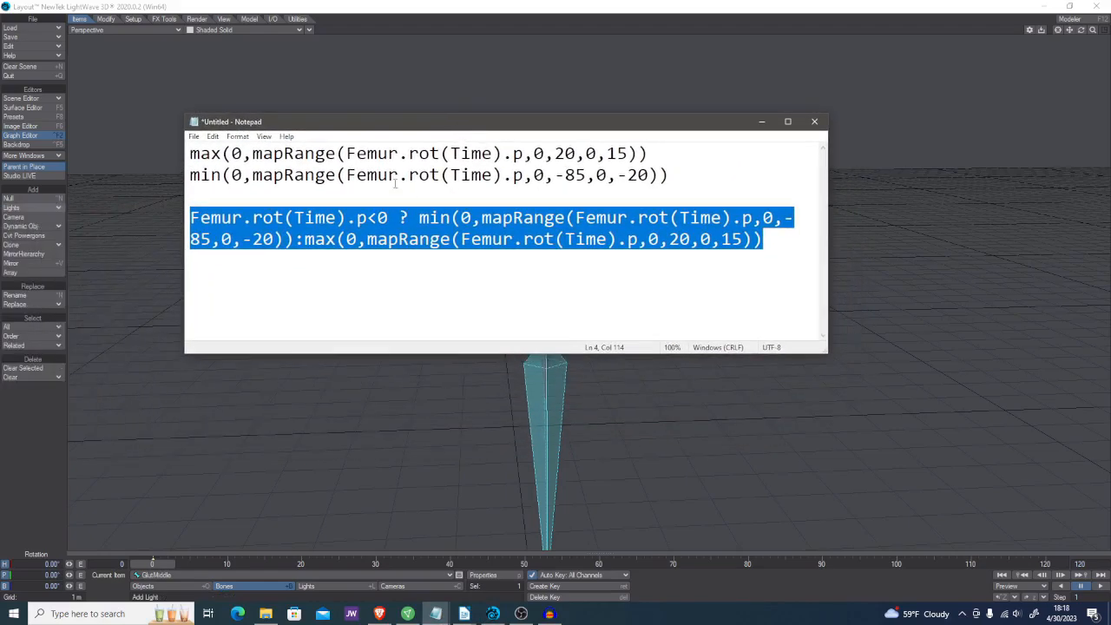
{"action": "left_click", "coordinate": [582, 290]}
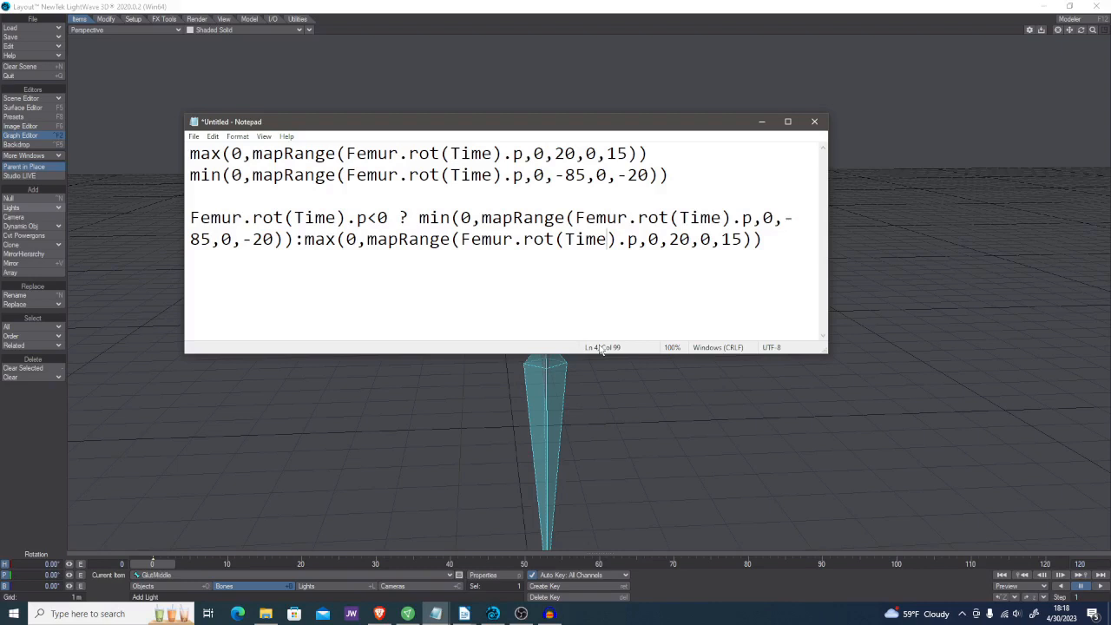
{"action": "type", "text": "*1"}
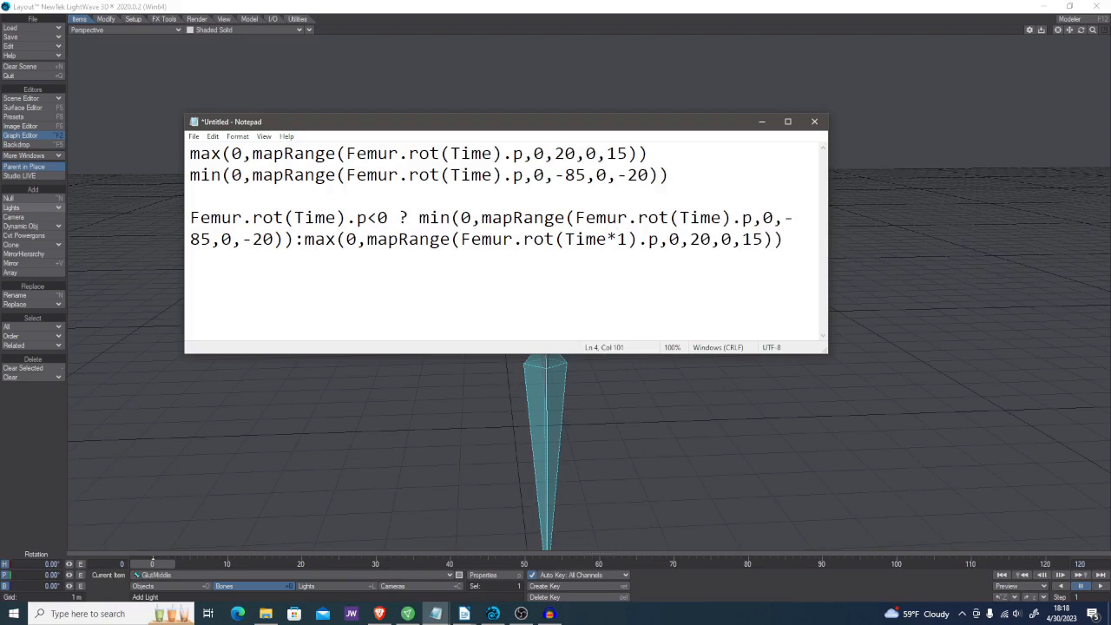
{"action": "left_click", "coordinate": [724, 218]}
{"action": "type", "text": "*1"}
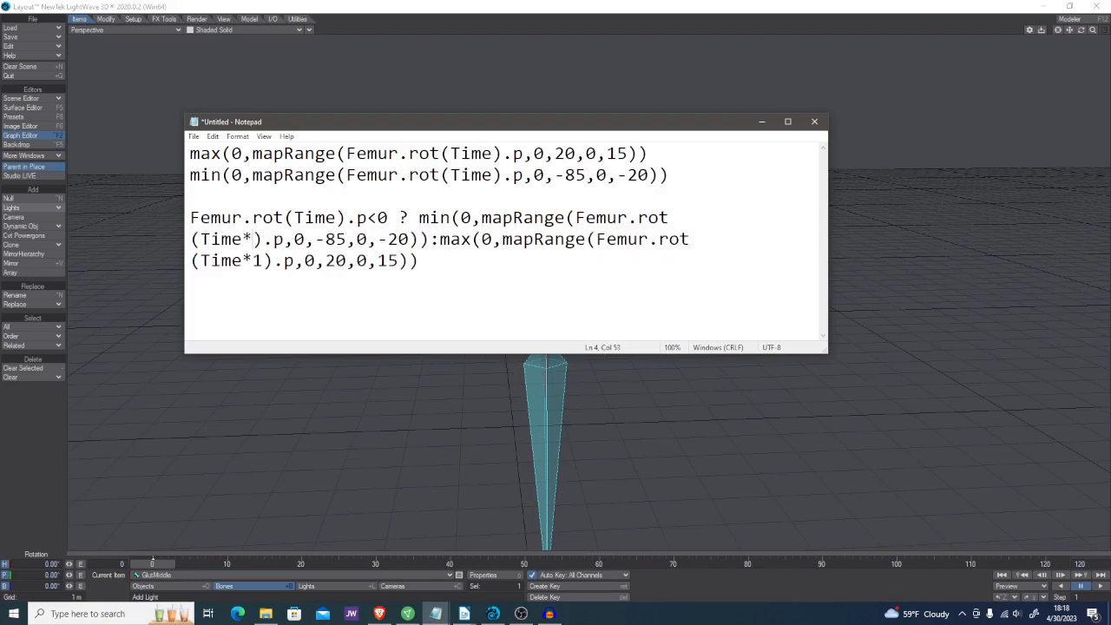
{"action": "left_click", "coordinate": [336, 218]}
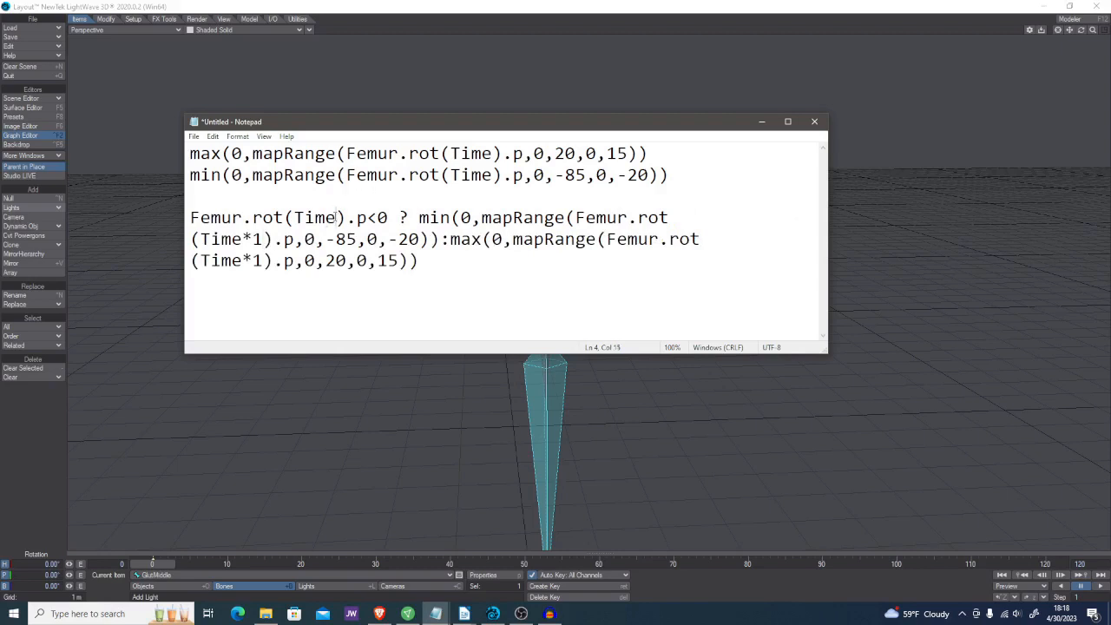
{"action": "type", "text": "*1"}
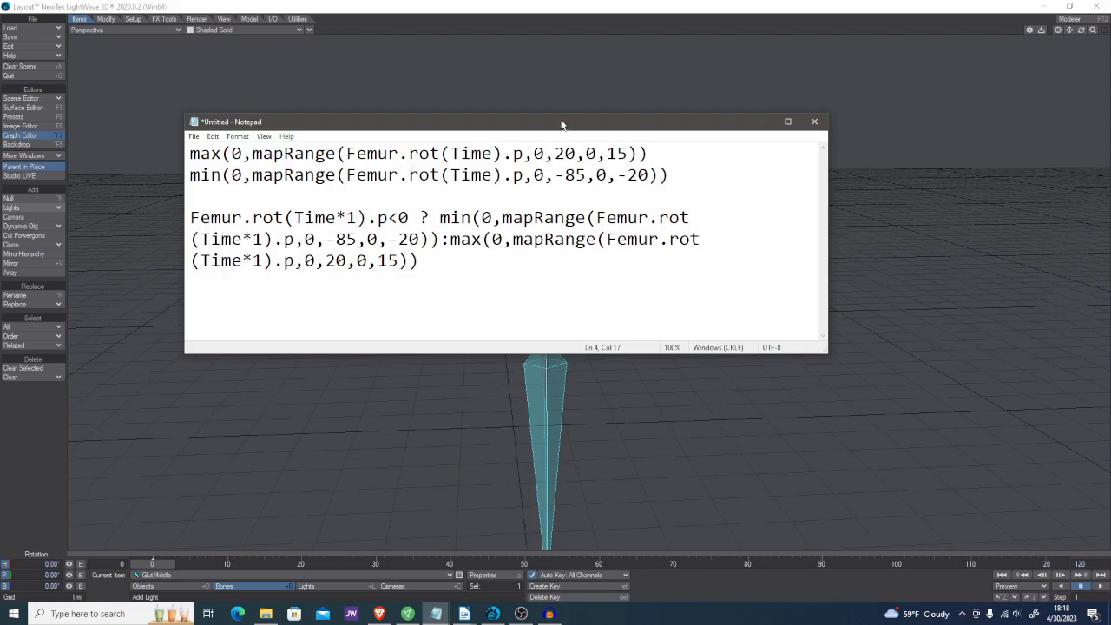
{"action": "left_click_drag", "start_coordinate": [561, 125], "coordinate": [0, 124]}
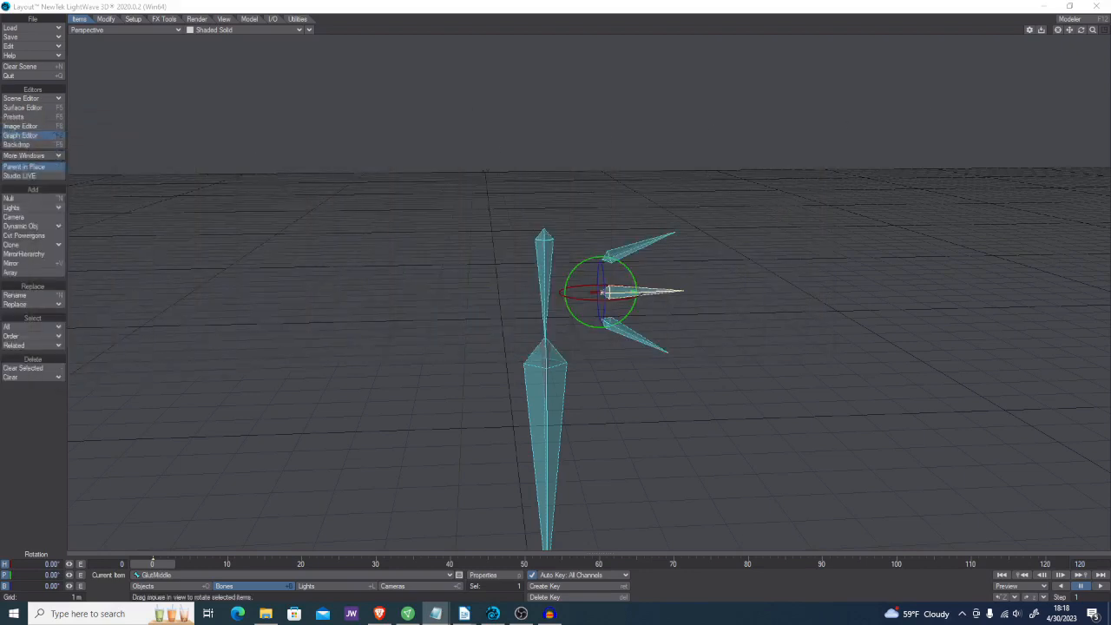
{"action": "left_click", "coordinate": [20, 136]}
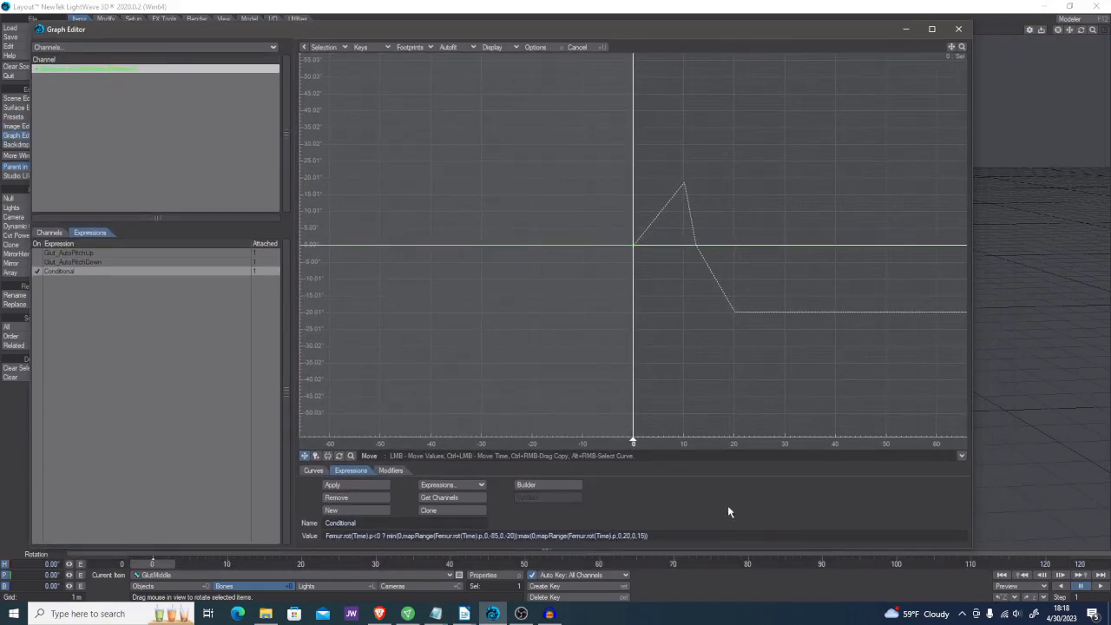
Multiply Time by 1 in the max term of the Conditional expression, and change that multiplier to .95
{"action": "type", "text": "*1"}
{"action": "key", "text": "Tab"}
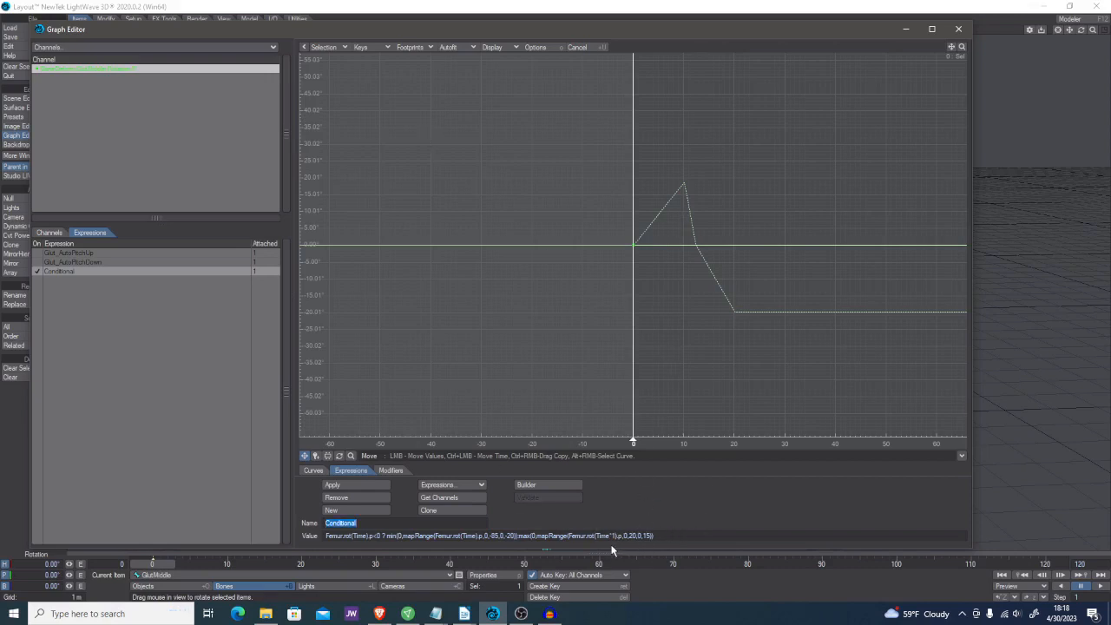
{"action": "left_click", "coordinate": [612, 535]}
{"action": "key", "text": "BackSpace"}
{"action": "type", "text": ".95"}
{"action": "key", "text": "Return"}
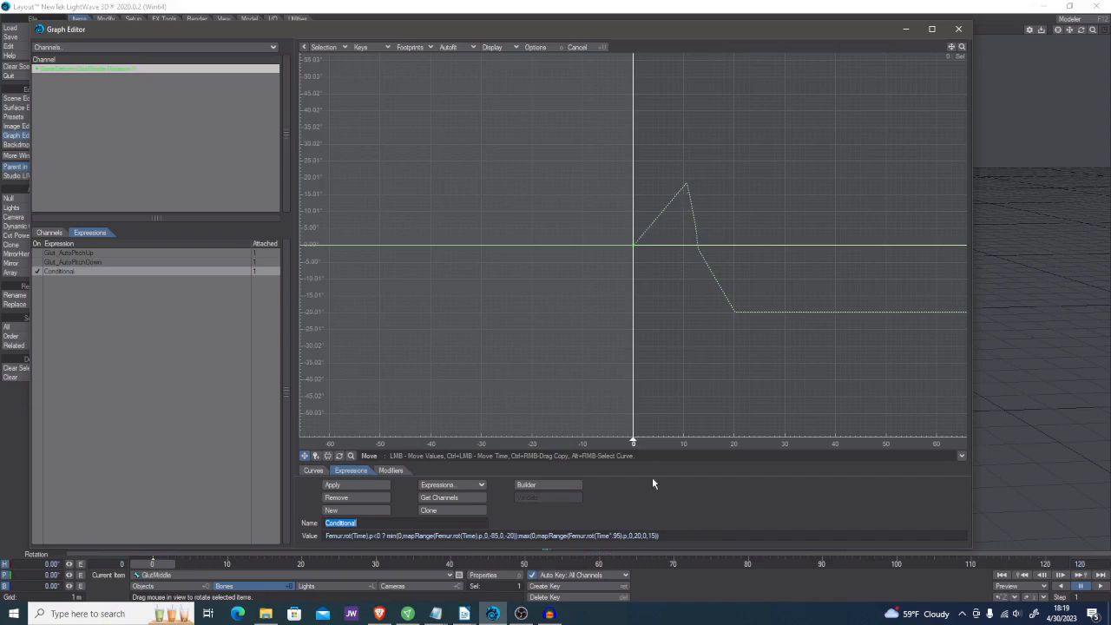
Try .85 as the max term's time multiplier, and scrub the timeline to check GlutMiddle's motion
{"action": "left_click", "coordinate": [615, 535]}
{"action": "key", "text": "BackSpace"}
{"action": "type", "text": "8"}
{"action": "key", "text": "Return"}
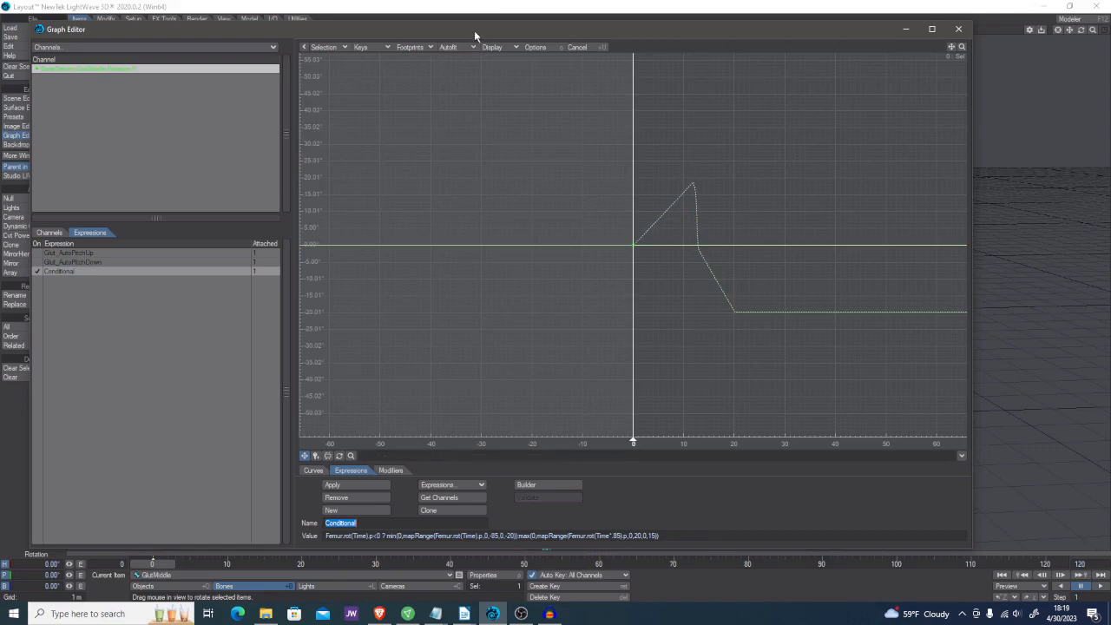
{"action": "left_click_drag", "start_coordinate": [477, 34], "coordinate": [0, 16]}
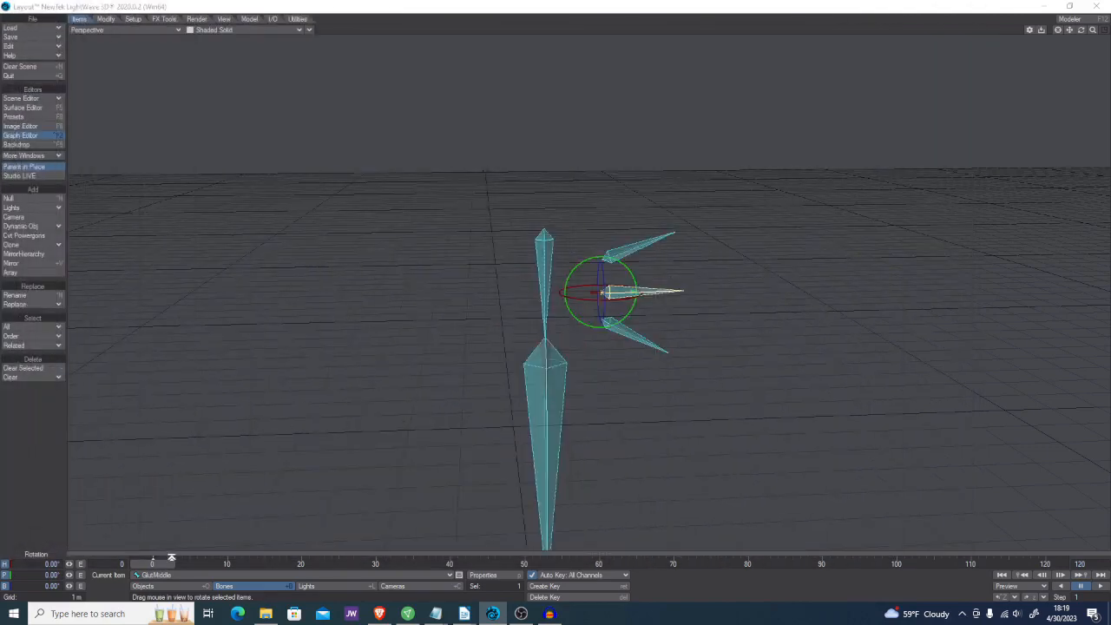
{"action": "left_click", "coordinate": [158, 567]}
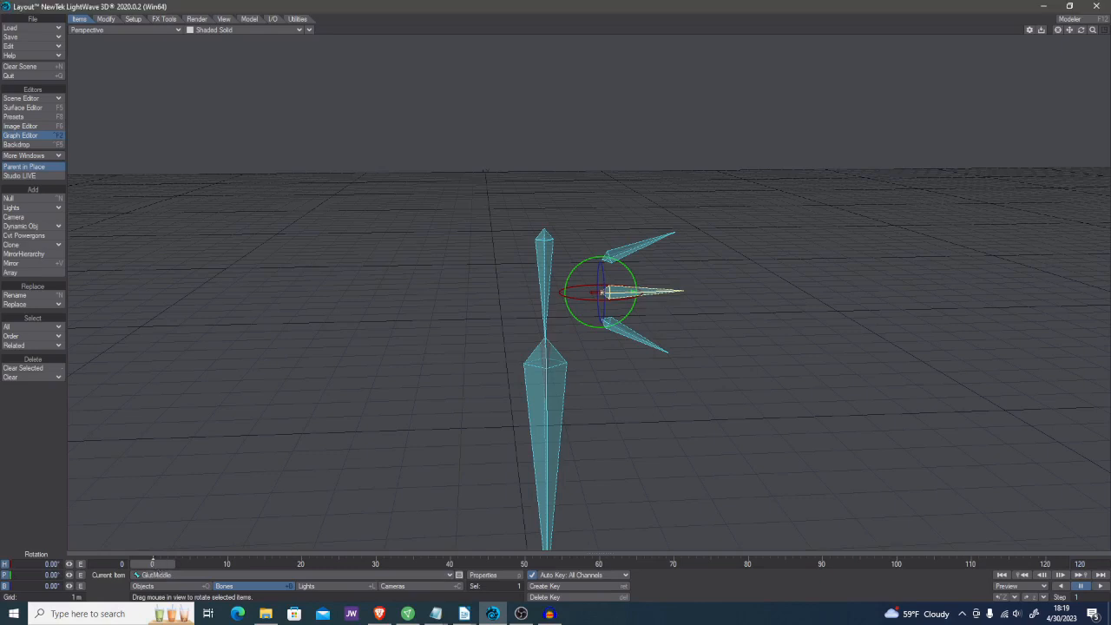
{"action": "left_click_drag", "start_coordinate": [590, 365], "coordinate": [590, 416]}
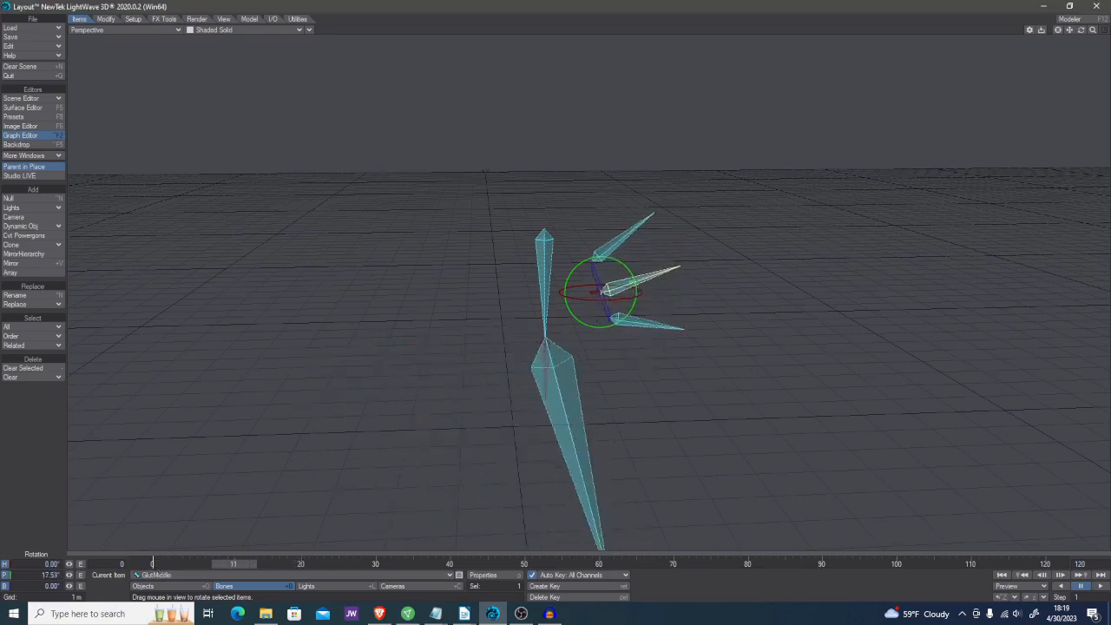
{"action": "left_click_drag", "start_coordinate": [219, 563], "coordinate": [152, 564]}
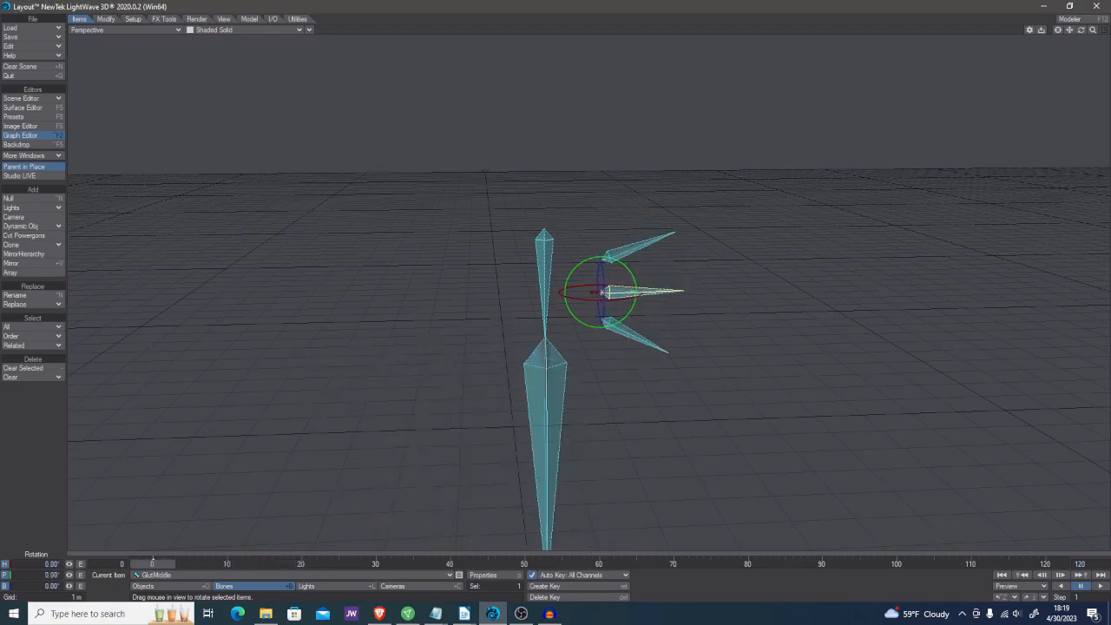
Set the max term's time multiplier back to 1 in the Conditional expression, and scrub the timeline to compare the motion
{"action": "left_click_drag", "start_coordinate": [0, 103], "coordinate": [674, 63]}
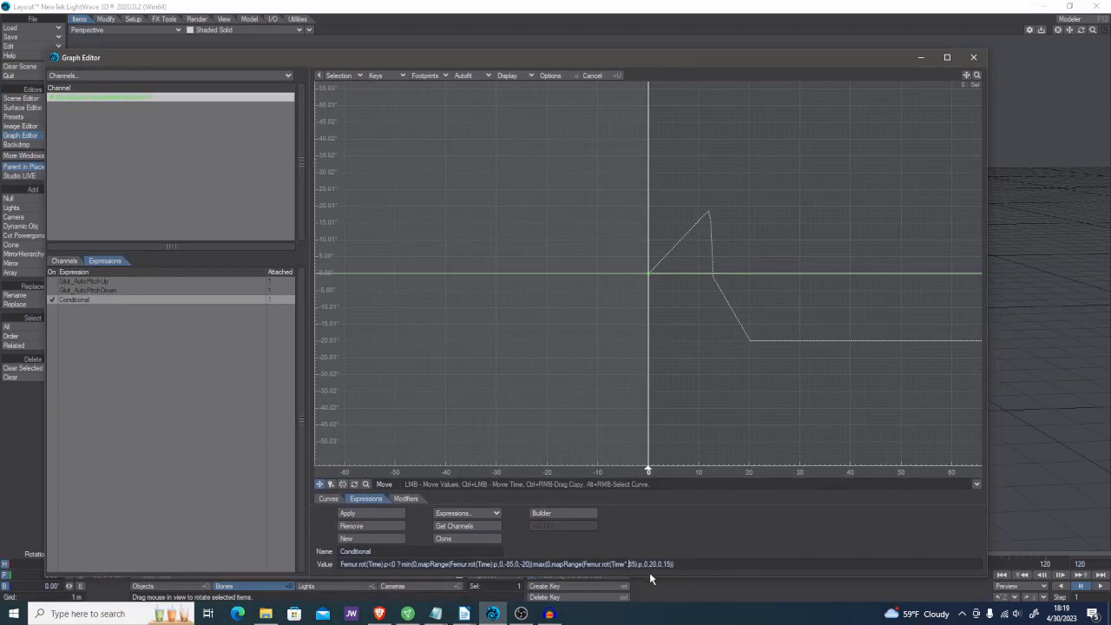
{"action": "key", "text": "BackSpace"}
{"action": "type", "text": "1"}
{"action": "key", "text": "Tab"}
{"action": "left_click_drag", "start_coordinate": [662, 58], "coordinate": [2, 85]}
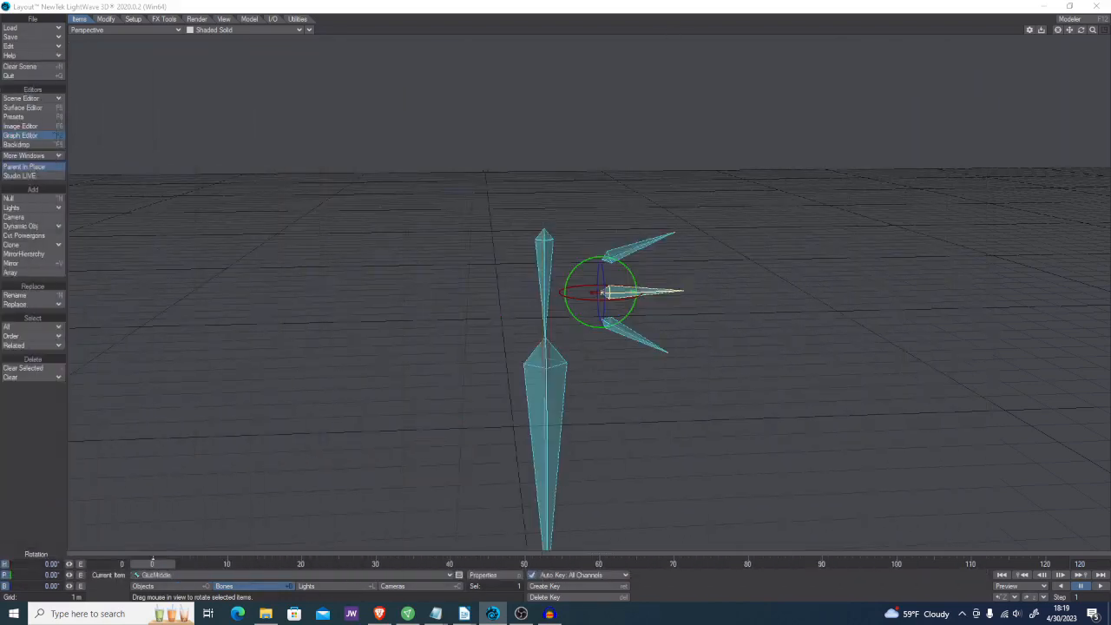
{"action": "mouse_move", "coordinate": [160, 564]}
{"action": "left_mouse_down"}
{"action": "mouse_move", "coordinate": [345, 564]}
{"action": "mouse_move", "coordinate": [153, 564]}
{"action": "left_mouse_up"}
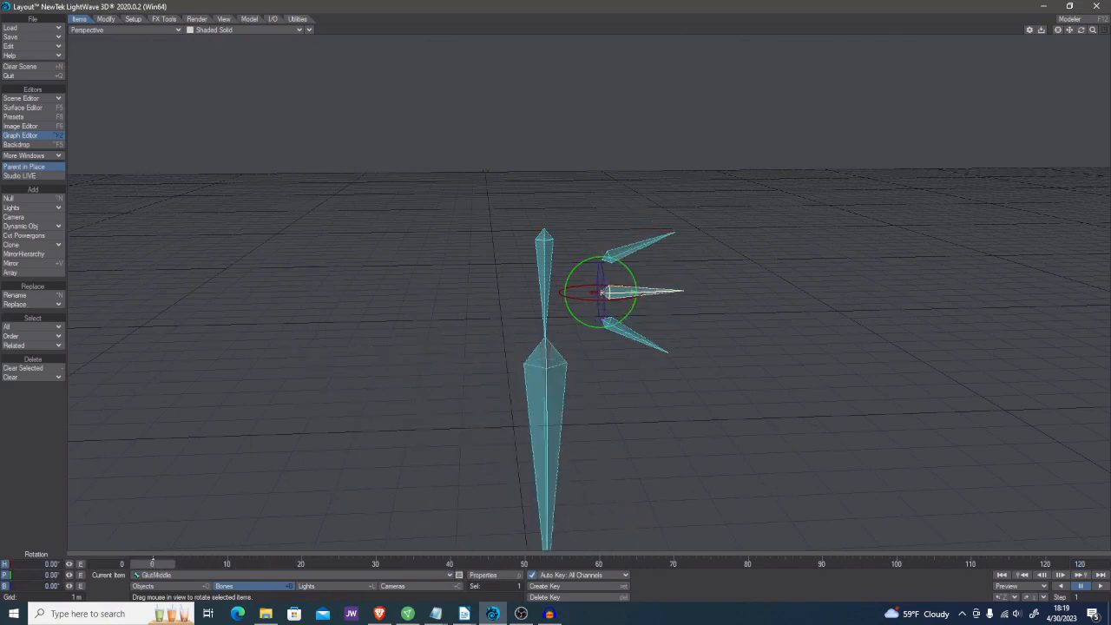
Test a time multiplier of 1.05 in the max term, change it to 1.5, and check the bone motion and curve
{"action": "left_click", "coordinate": [20, 136]}
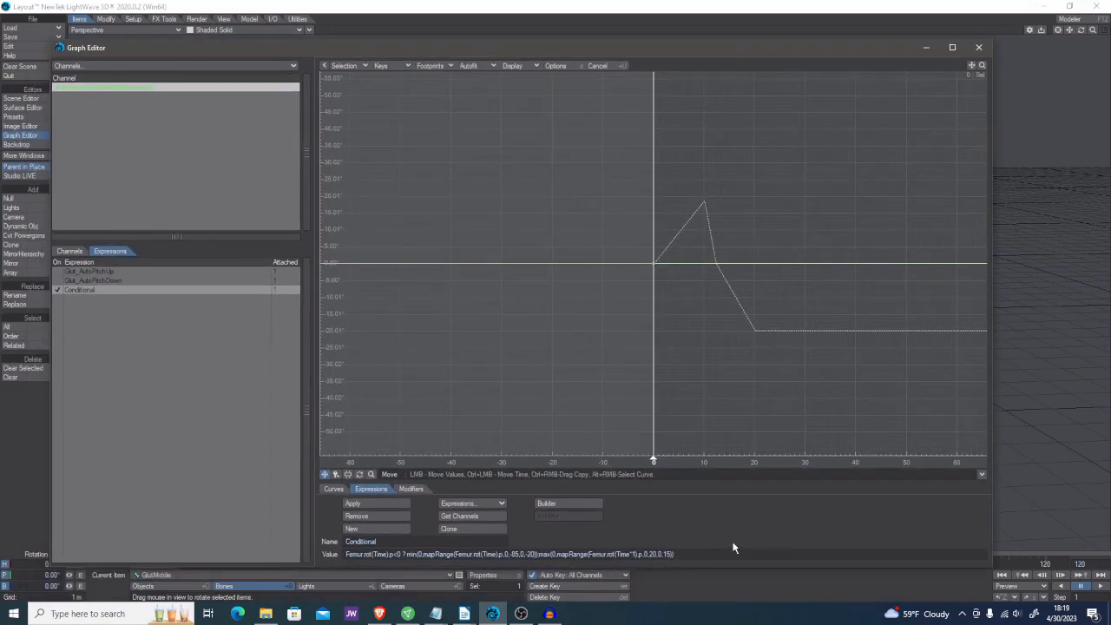
{"action": "type", "text": ".05"}
{"action": "key", "text": "Return"}
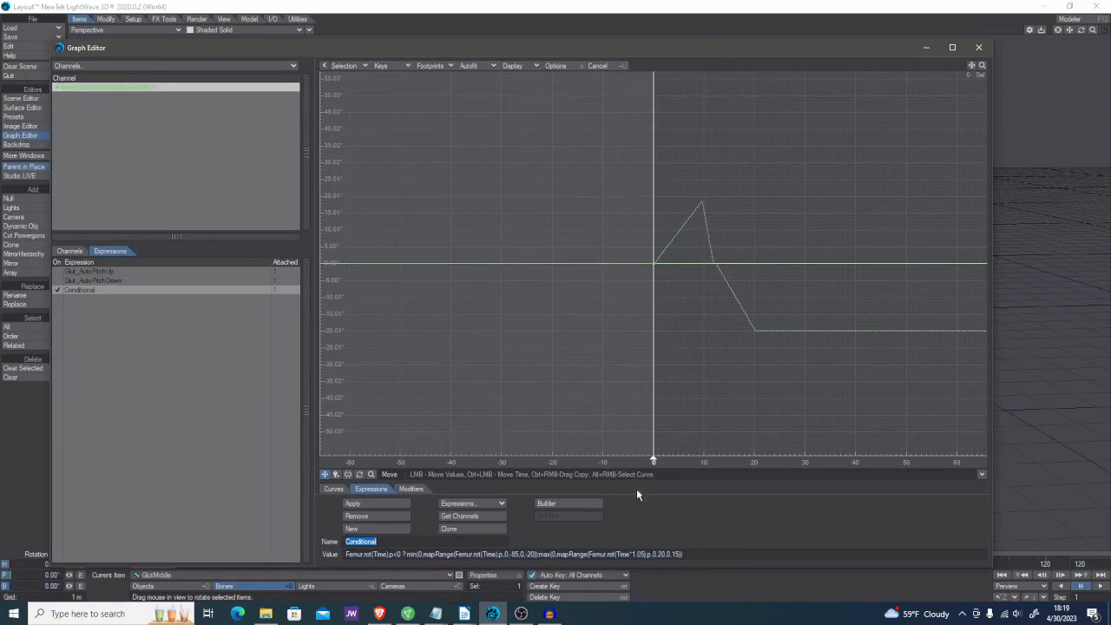
{"action": "left_click", "coordinate": [640, 553]}
{"action": "key", "text": "BackSpace"}
{"action": "key", "text": "Return"}
{"action": "left_click_drag", "start_coordinate": [691, 54], "coordinate": [0, 36]}
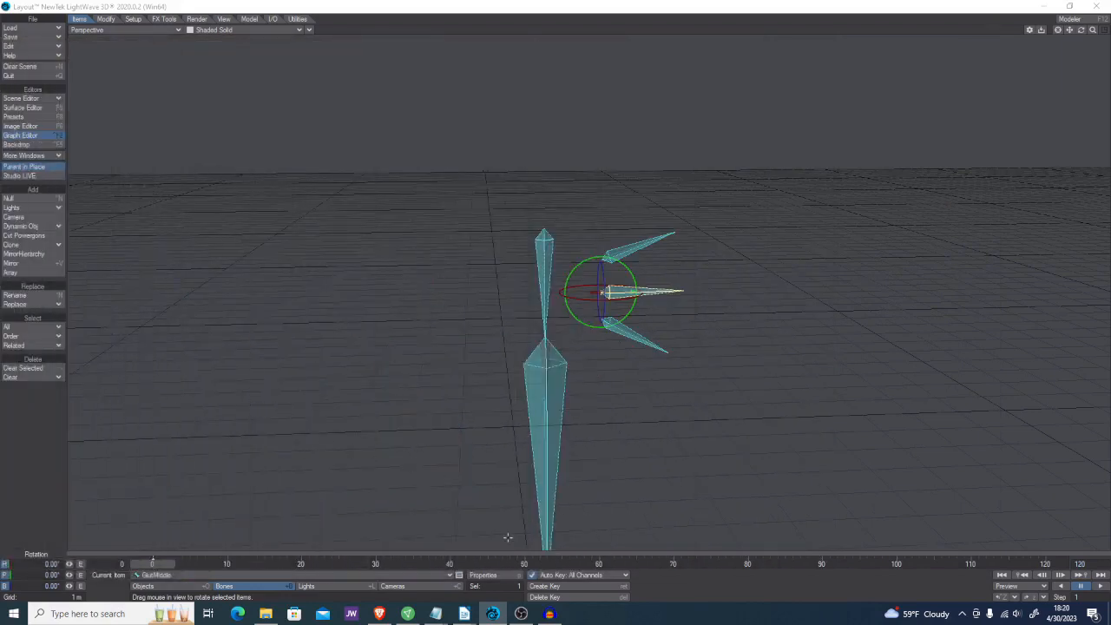
{"action": "mouse_move", "coordinate": [154, 565]}
{"action": "left_mouse_down"}
{"action": "mouse_move", "coordinate": [361, 564]}
{"action": "mouse_move", "coordinate": [152, 564]}
{"action": "left_mouse_up"}
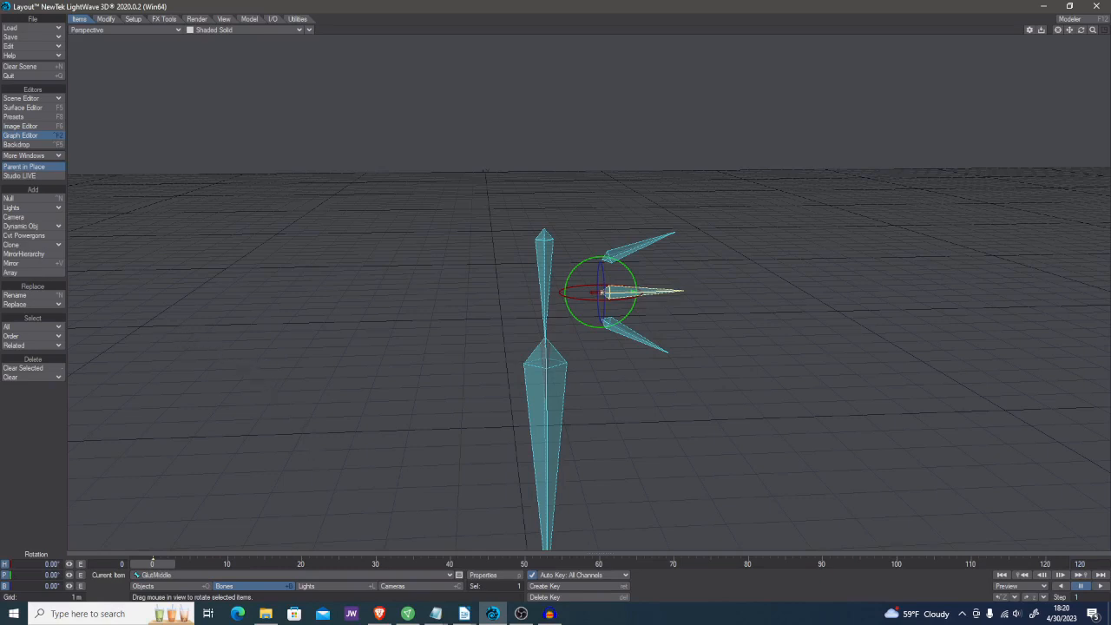
{"action": "left_click_drag", "start_coordinate": [0, 113], "coordinate": [664, 80]}
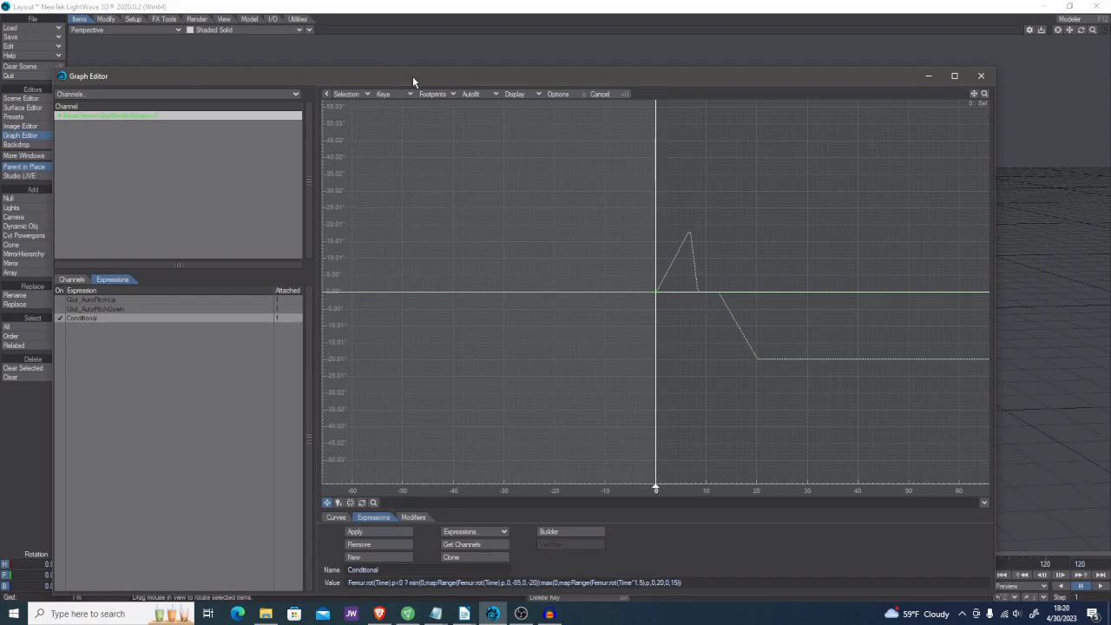
{"action": "left_click_drag", "start_coordinate": [413, 77], "coordinate": [439, 38]}
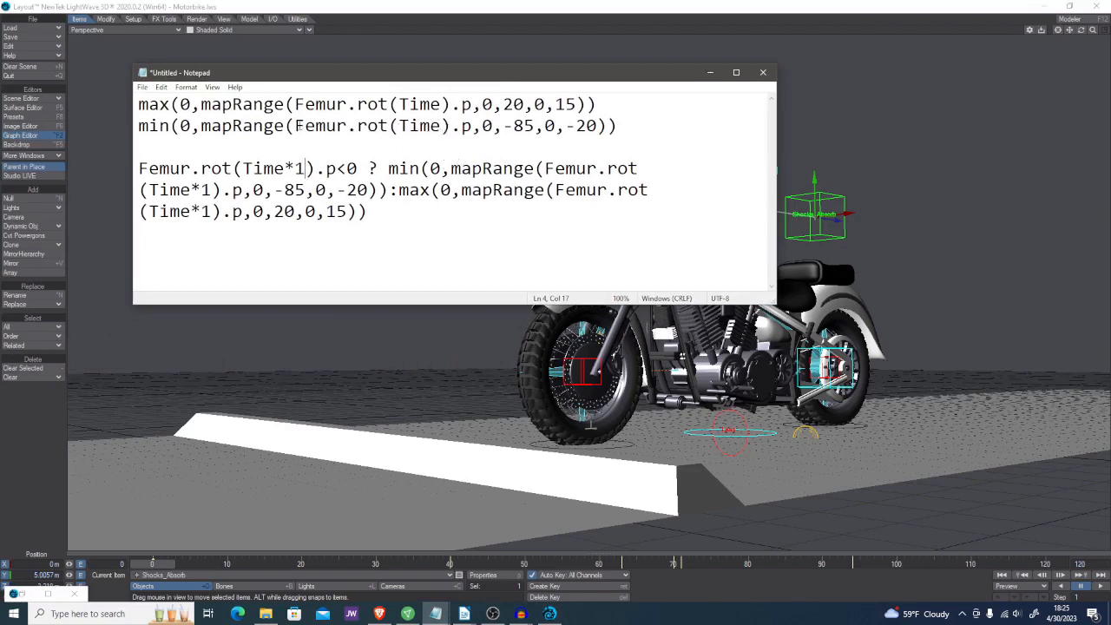
In Notepad, delete everything except Femur.rot(Time).p from the first expression line
{"action": "left_click_drag", "start_coordinate": [284, 126], "coordinate": [103, 96]}
{"action": "left_click", "coordinate": [263, 102]}
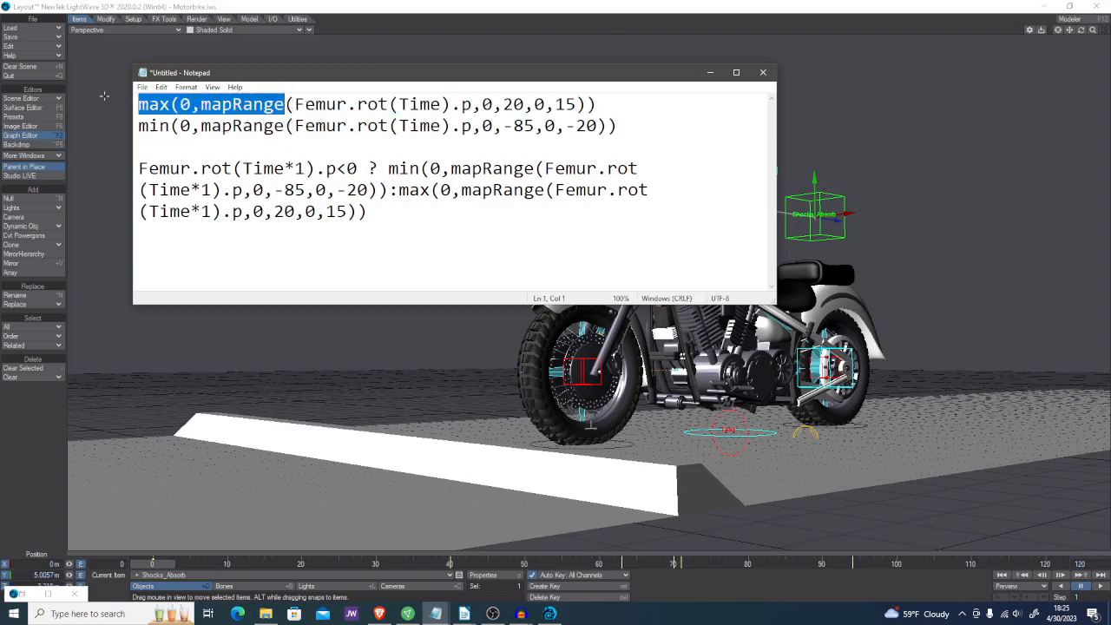
{"action": "key", "text": "Delete"}
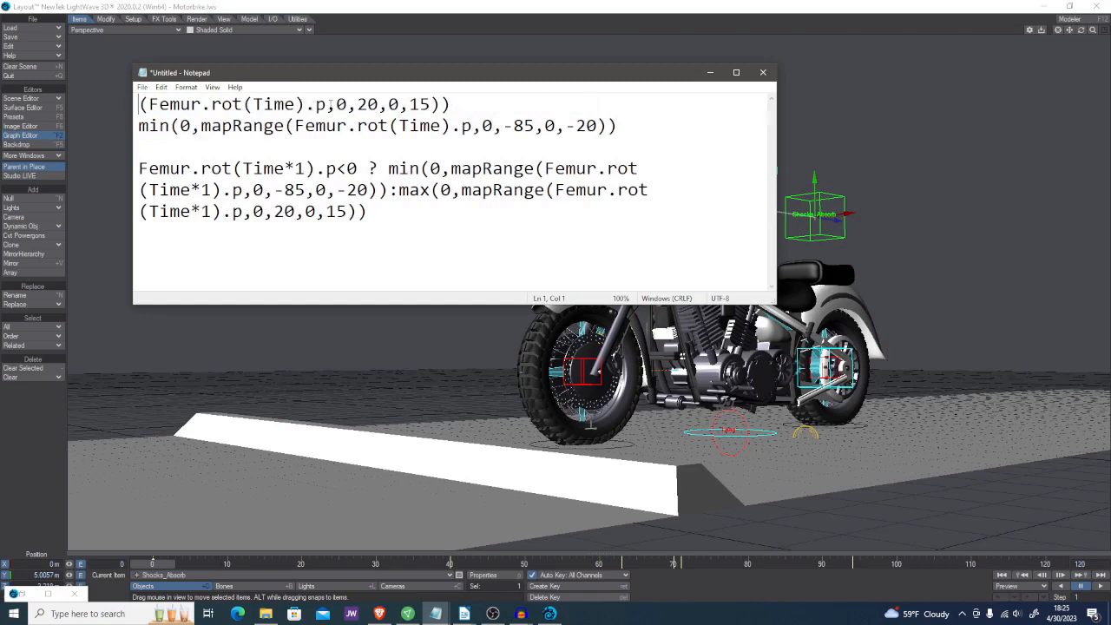
{"action": "left_click_drag", "start_coordinate": [327, 104], "coordinate": [516, 108]}
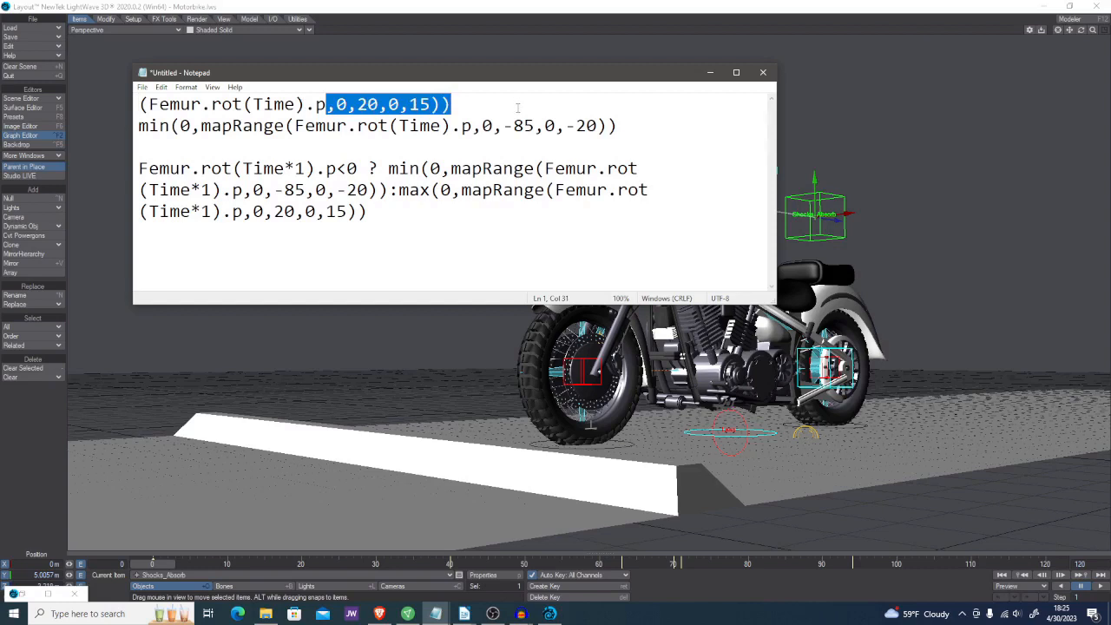
{"action": "key", "text": "Delete"}
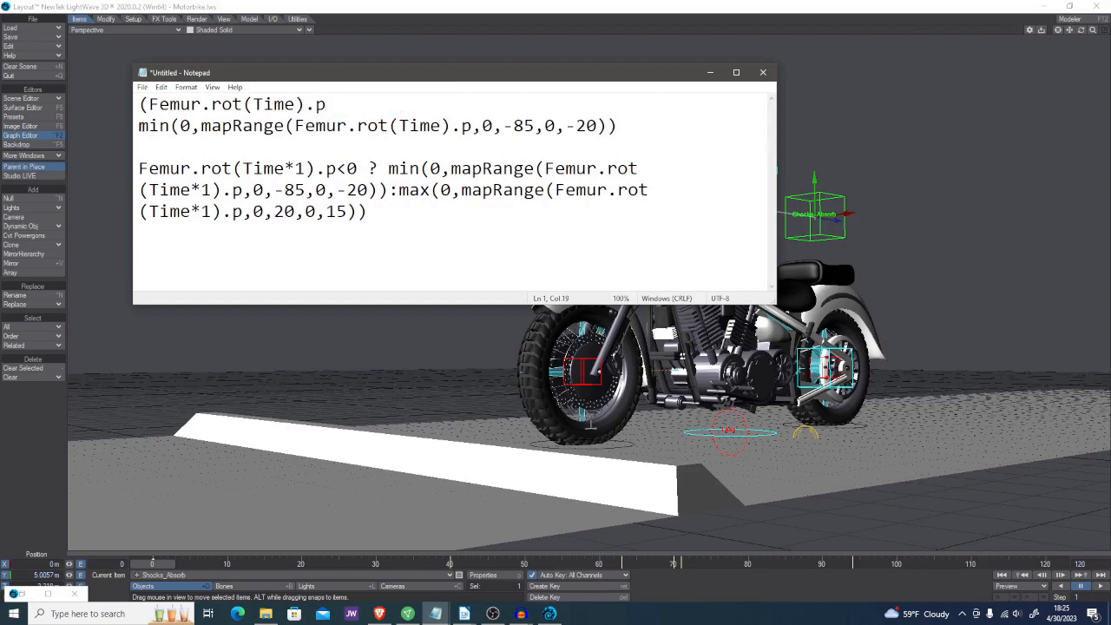
{"action": "key", "text": "Right"}
{"action": "key", "text": "ctrl+shift+End"}
{"action": "key", "text": "Delete"}
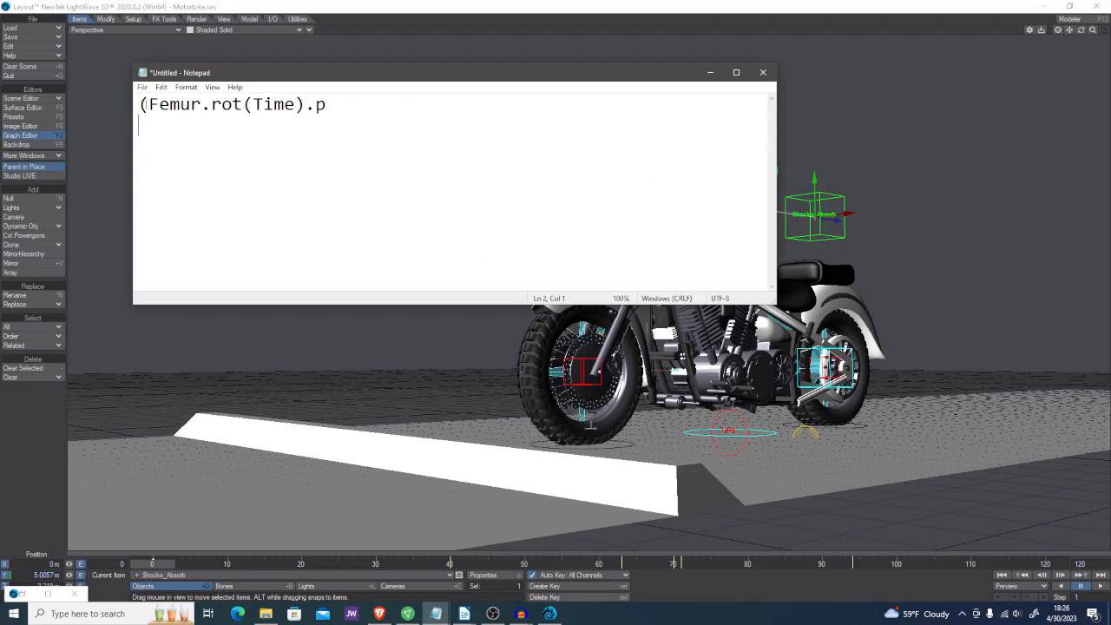
{"action": "left_click_drag", "start_coordinate": [149, 104], "coordinate": [107, 103]}
{"action": "key", "text": "Delete"}
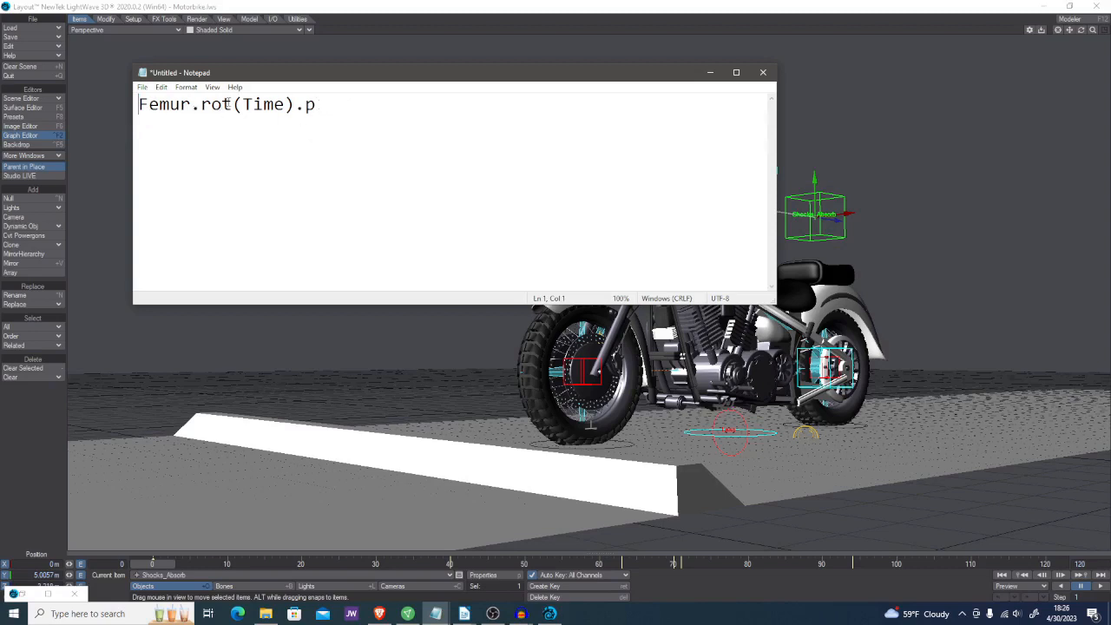
Highlight Femur.rot and Time in the remaining Notepad line, and switch to the Desmos graphing calculator in the browser
{"action": "left_click_drag", "start_coordinate": [230, 104], "coordinate": [139, 104]}
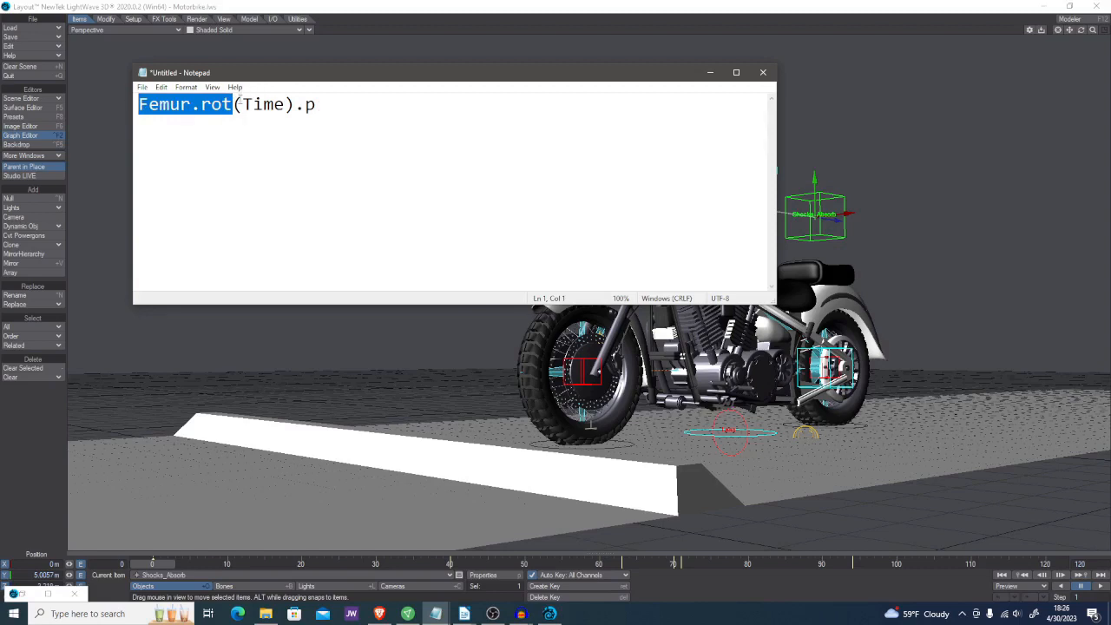
{"action": "left_click_drag", "start_coordinate": [242, 105], "coordinate": [284, 105]}
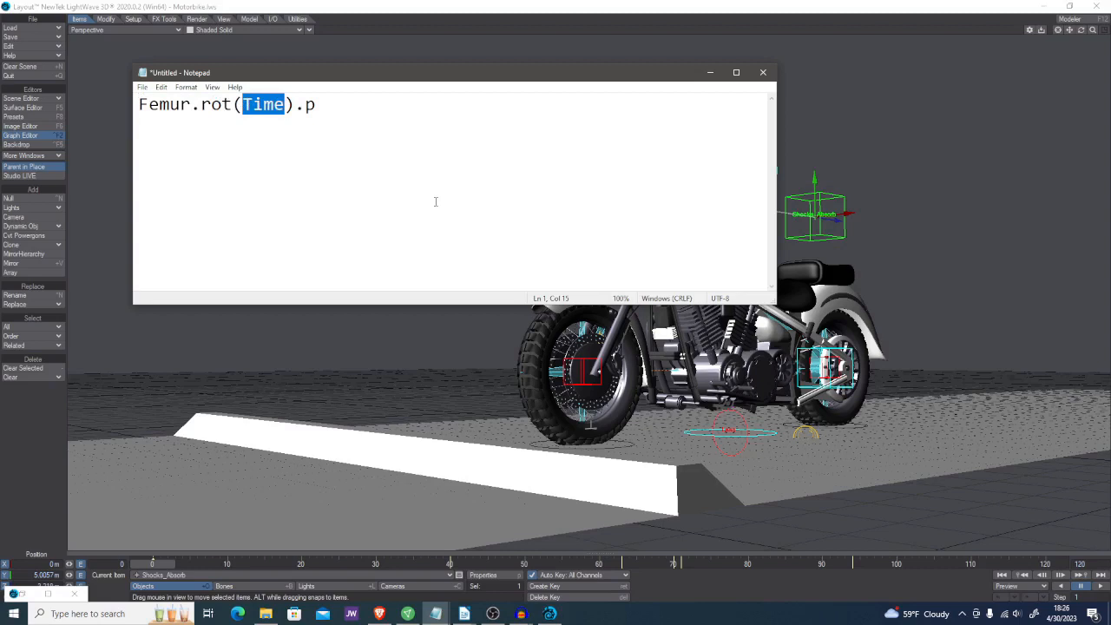
{"action": "left_click", "coordinate": [711, 73]}
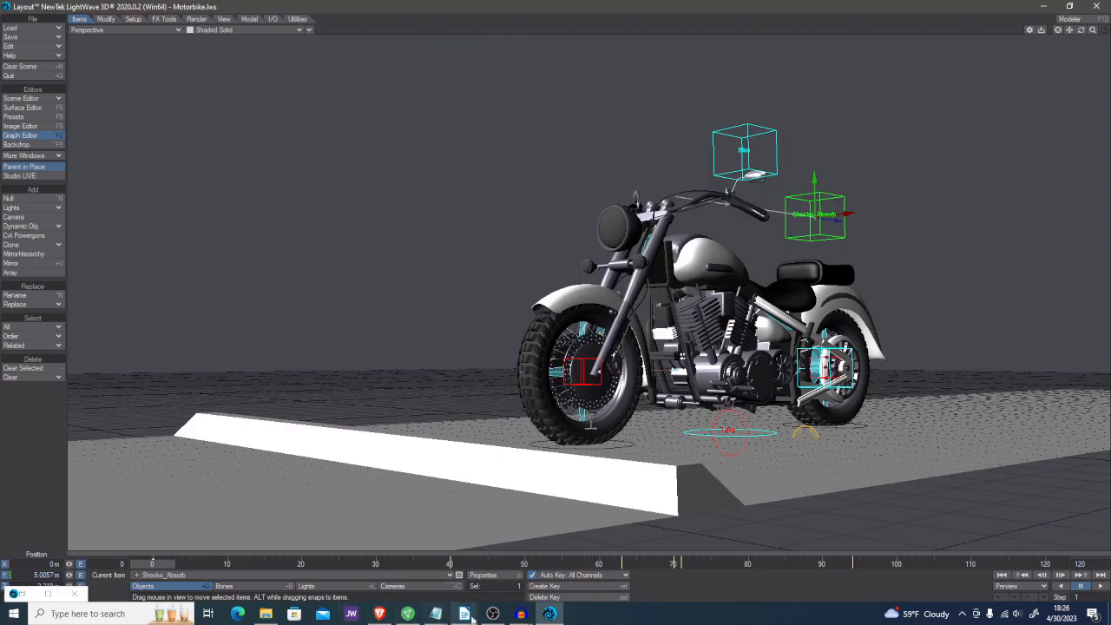
{"action": "left_click", "coordinate": [381, 616]}
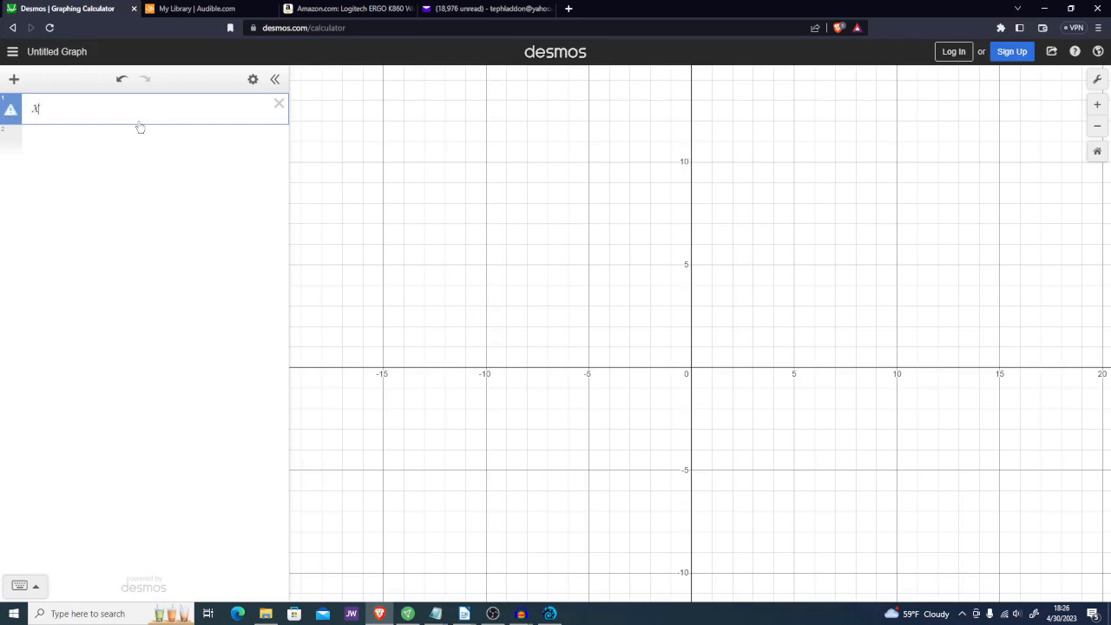
{"action": "type", "text": "^"}
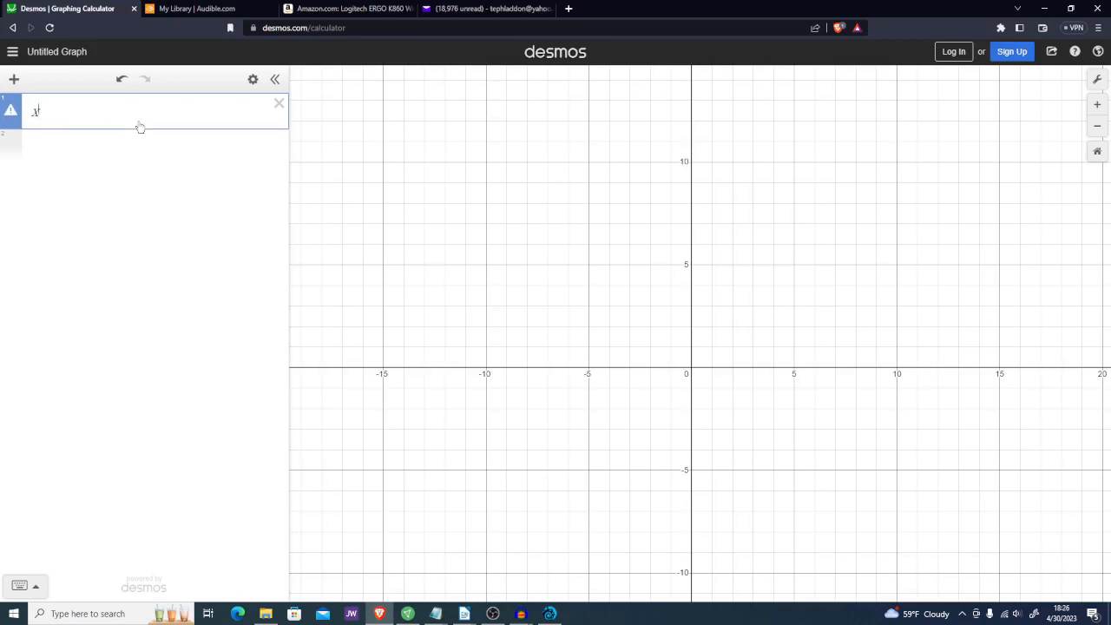
{"action": "type", "text": "2"}
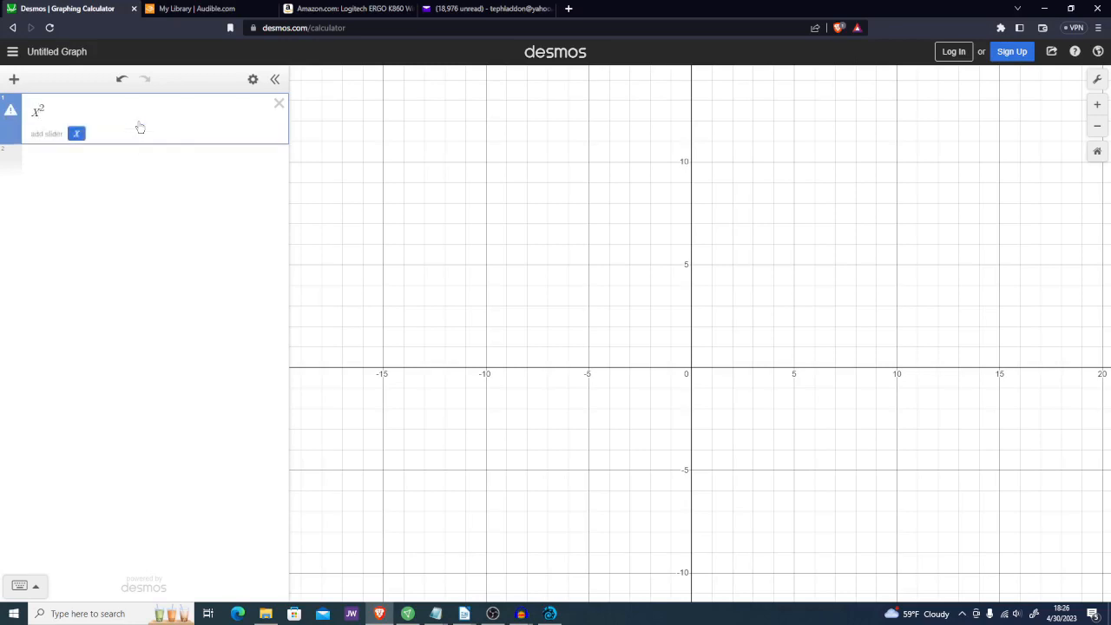
{"action": "key", "text": "BackSpace"}
{"action": "key", "text": "BackSpace"}
{"action": "key", "text": "BackSpace"}
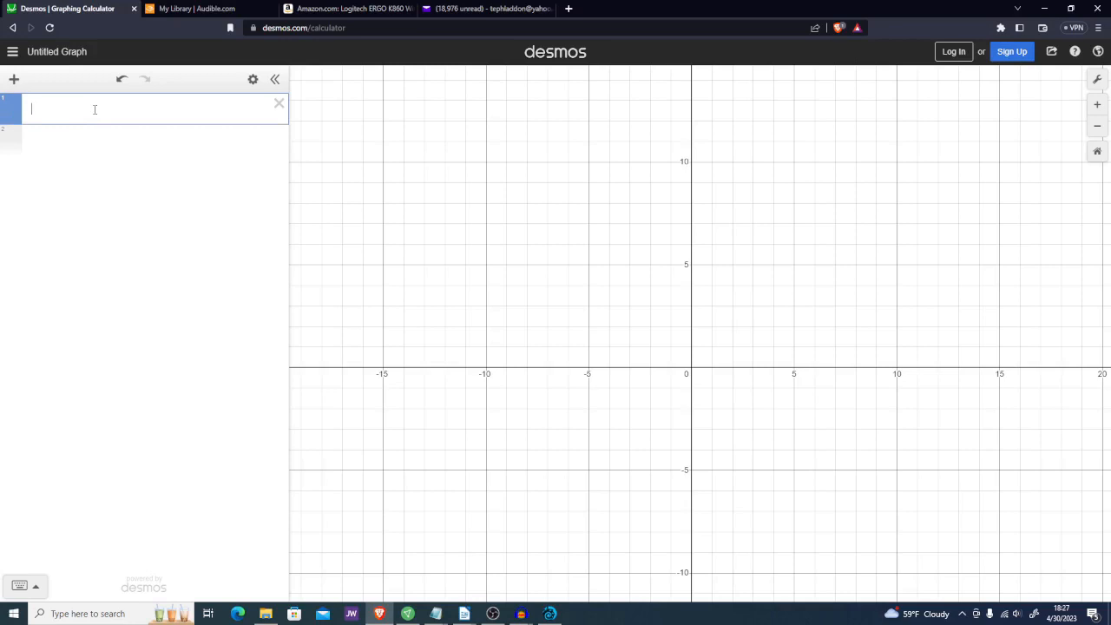
Graph the function x^2 in the first Desmos expression, using a lowercase x
{"action": "type", "text": "X"}
{"action": "key", "text": "BackSpace"}
{"action": "type", "text": "x"}
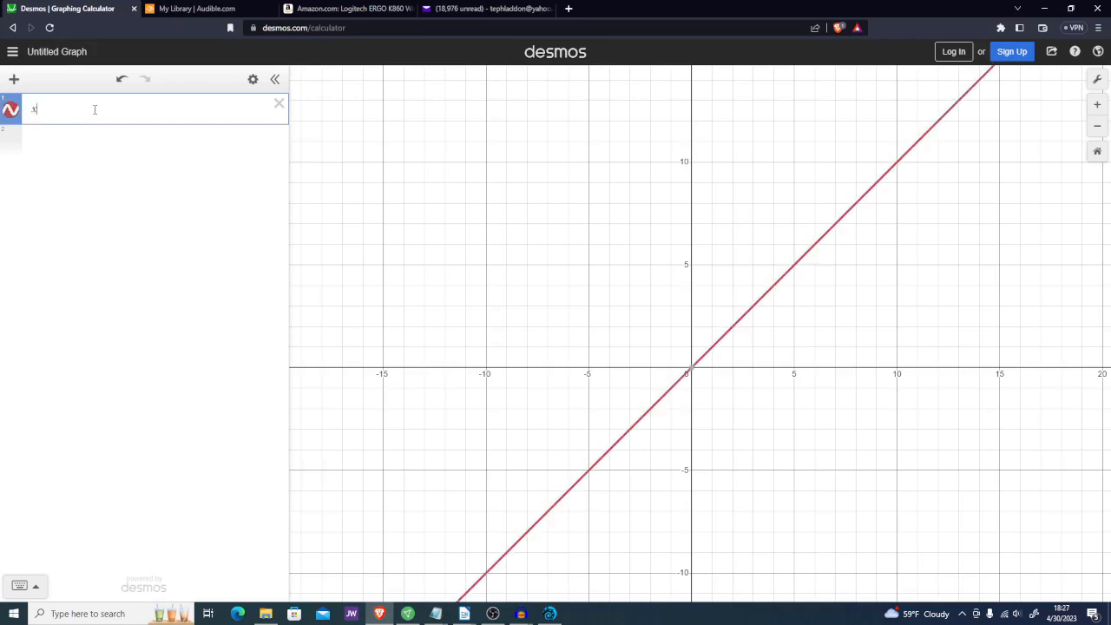
{"action": "type", "text": "^2"}
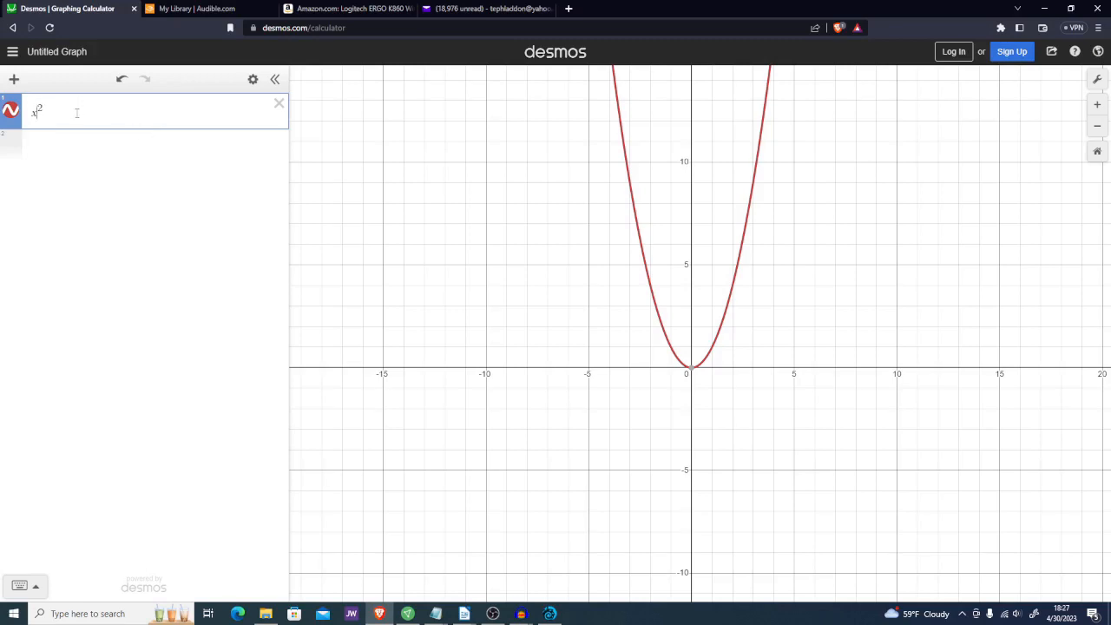
Enclose the squared term in parentheses and subtract 5 inside them to graph (x^2 - 5)
{"action": "type", "text": "("}
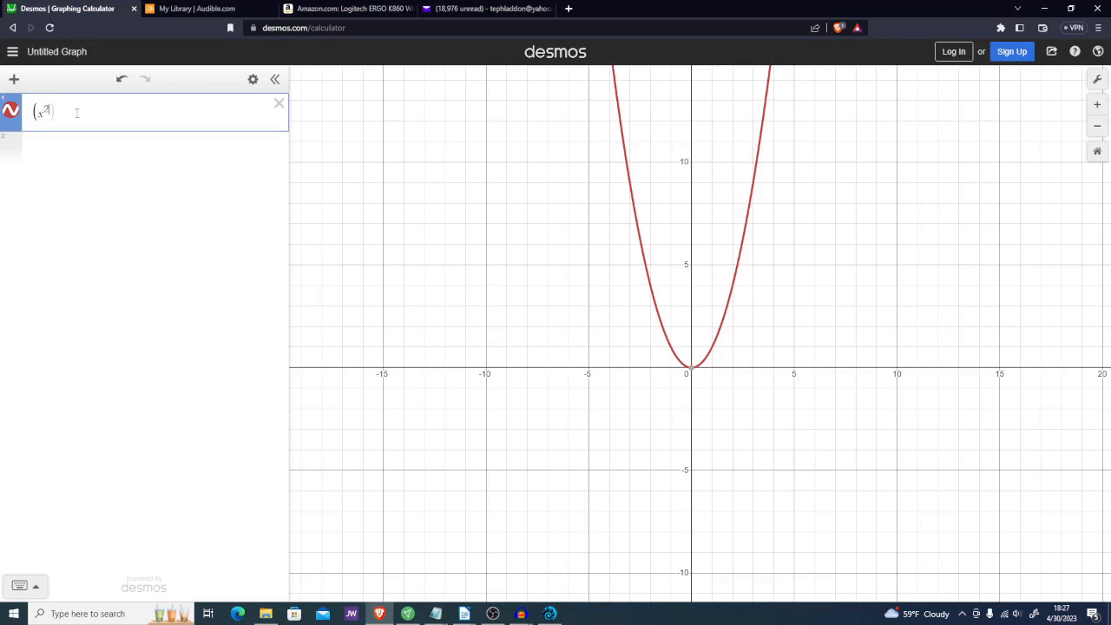
{"action": "type", "text": "-"}
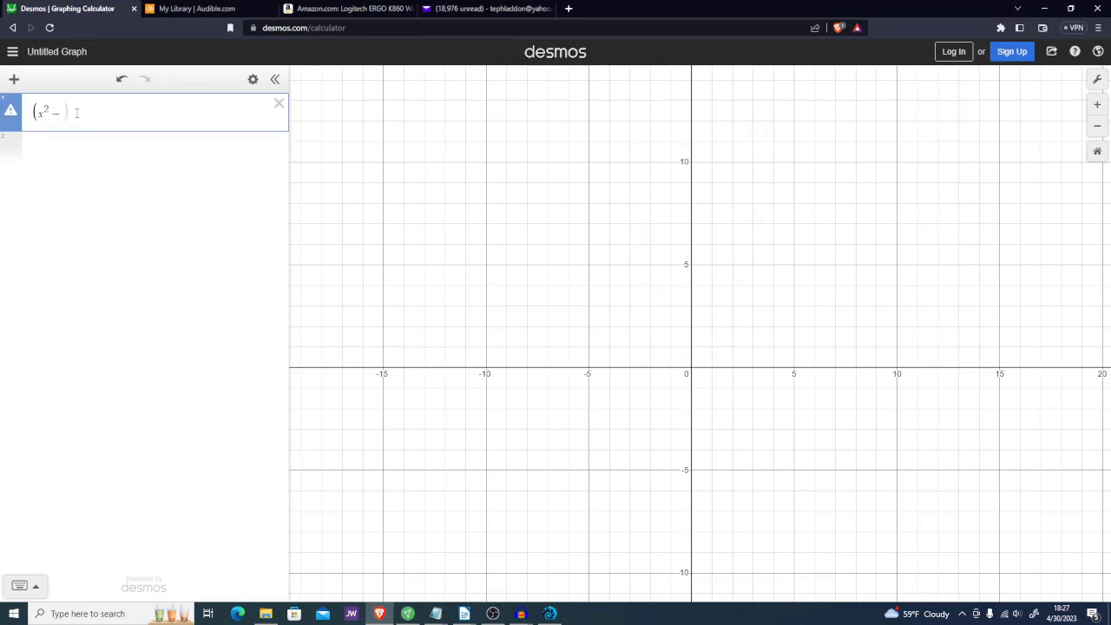
{"action": "type", "text": "5"}
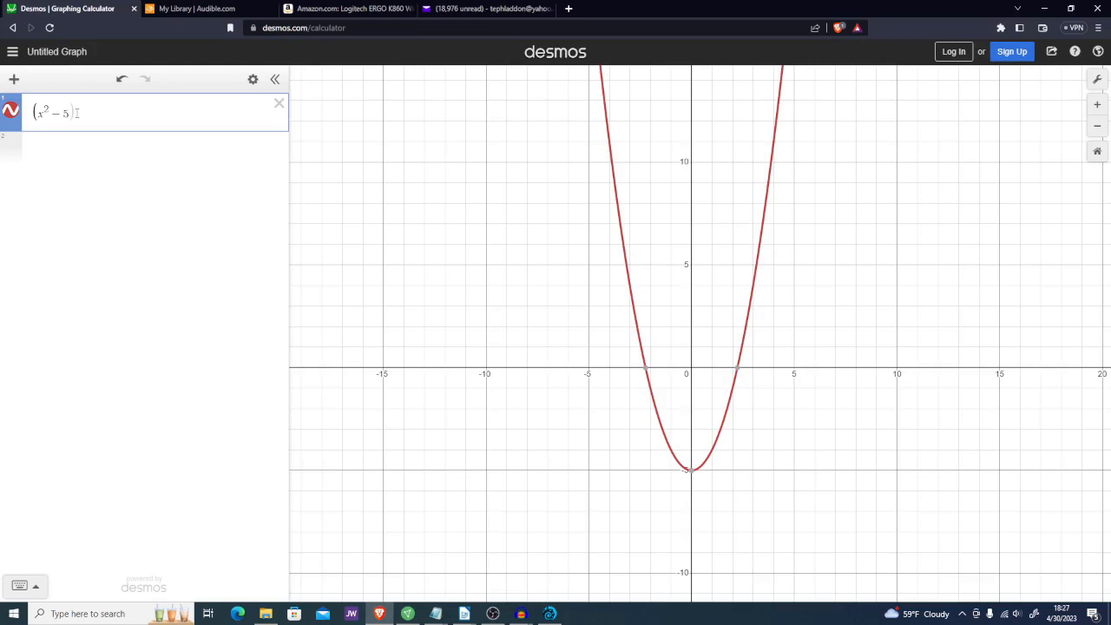
{"action": "type", "text": ")"}
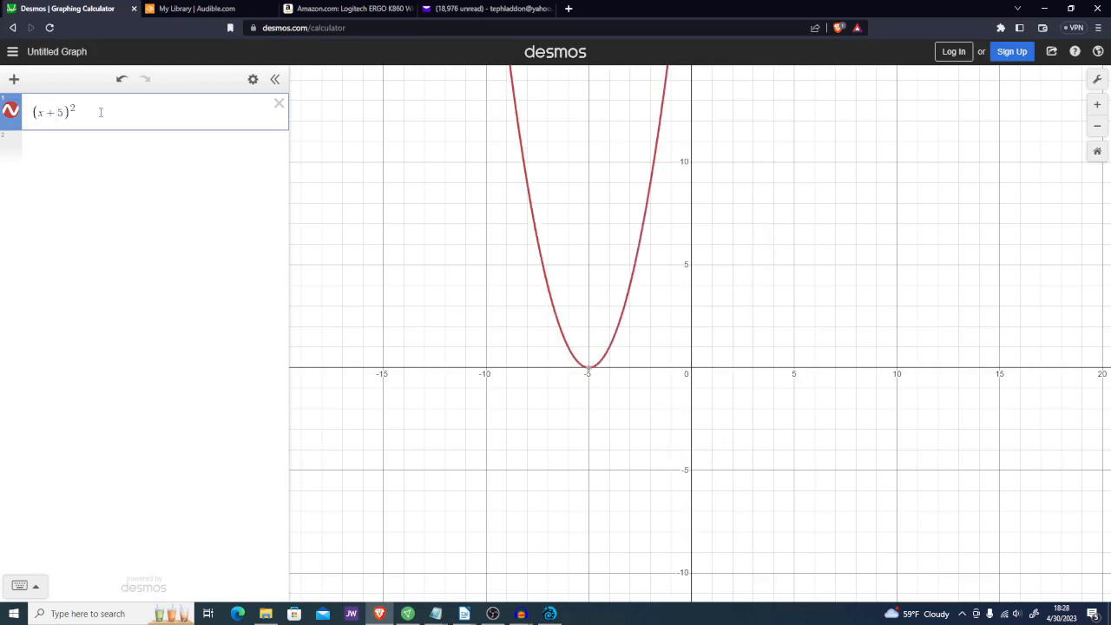
Square only the x inside the parentheses and remove the outer exponent to graph (x^2 + 5)
{"action": "left_click", "coordinate": [45, 111]}
{"action": "type", "text": "^"}
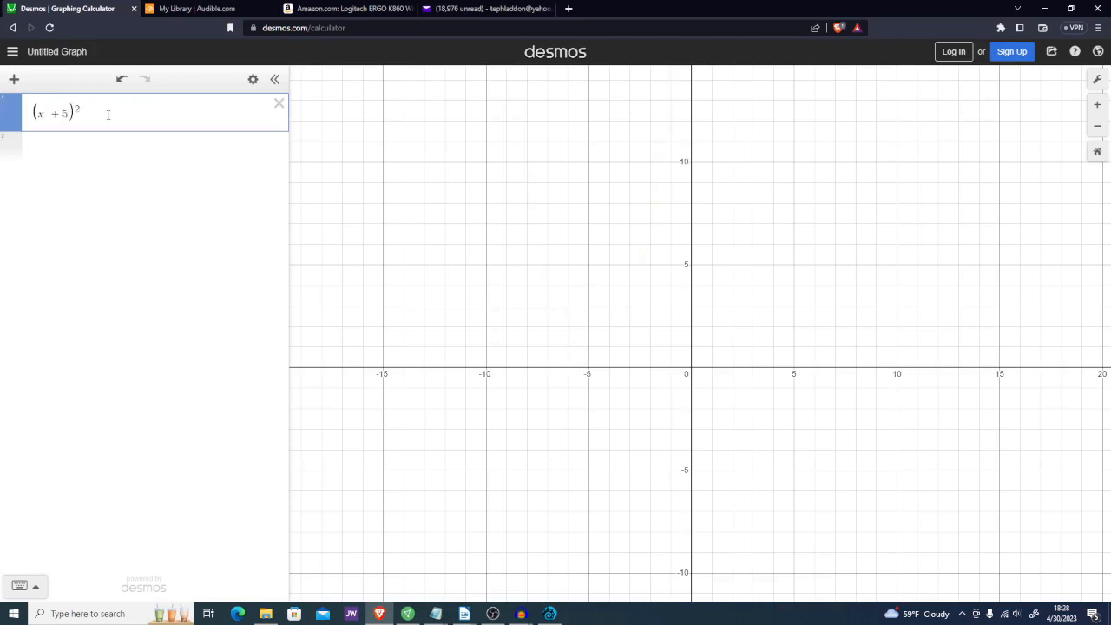
{"action": "type", "text": "2"}
{"action": "key", "text": "BackSpace"}
{"action": "key", "text": "BackSpace"}
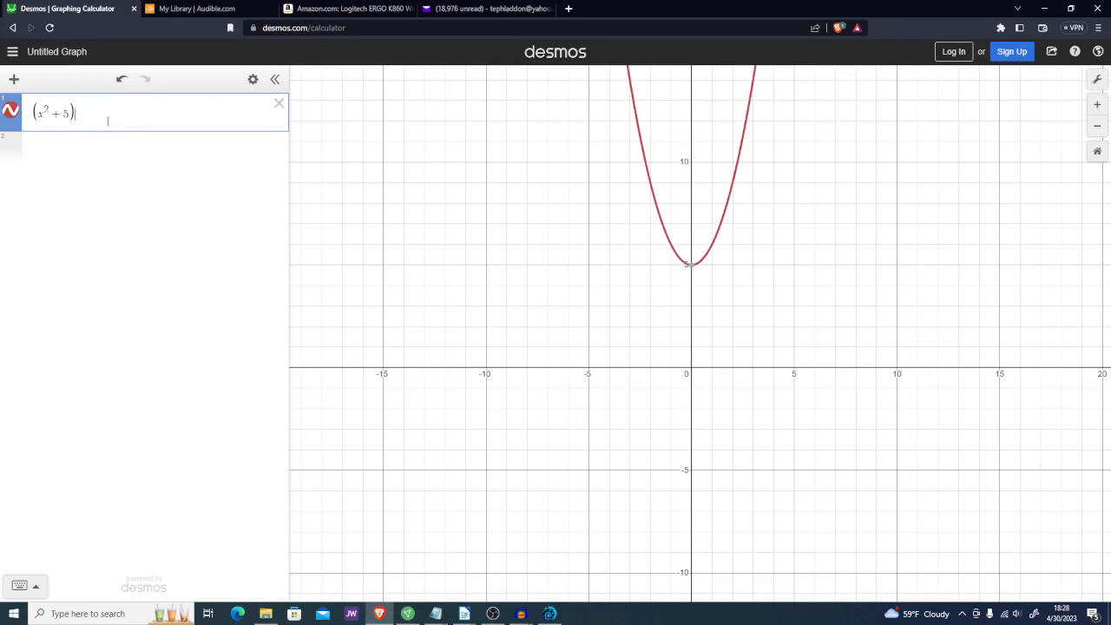
Replace the added 5 inside the parentheses with a subtracted 5 to graph (x^2 - 5)
{"action": "left_click", "coordinate": [63, 114]}
{"action": "key", "text": "Delete"}
{"action": "key", "text": "BackSpace"}
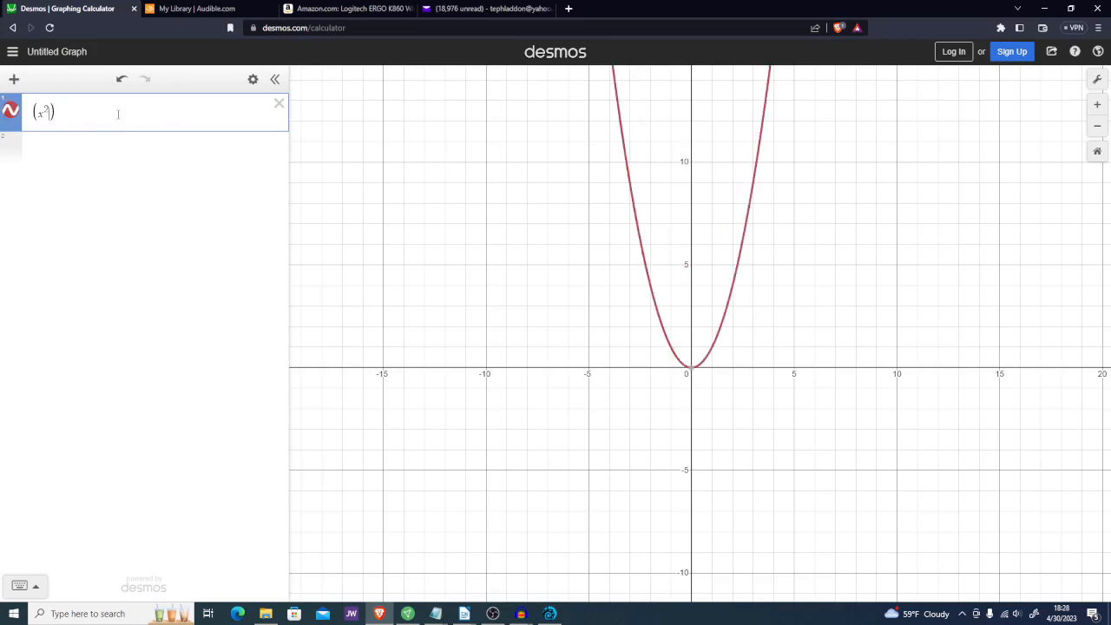
{"action": "type", "text": "-5"}
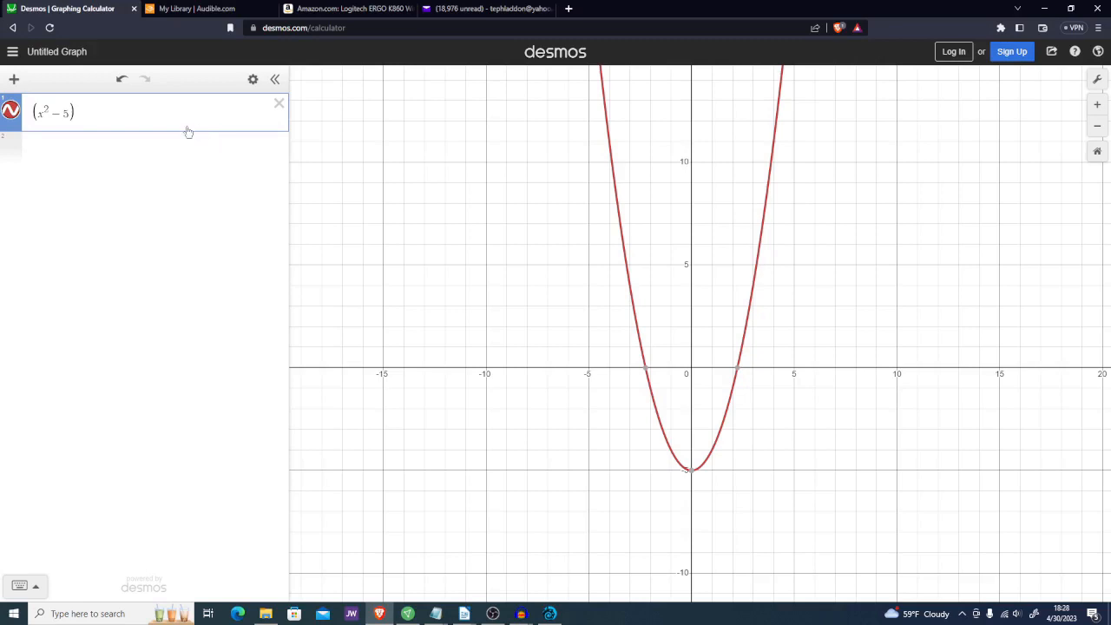
Remove the exponent from x and square the whole parenthesised term to graph (x - 5)^2
{"action": "left_click", "coordinate": [53, 111]}
{"action": "key", "text": "BackSpace"}
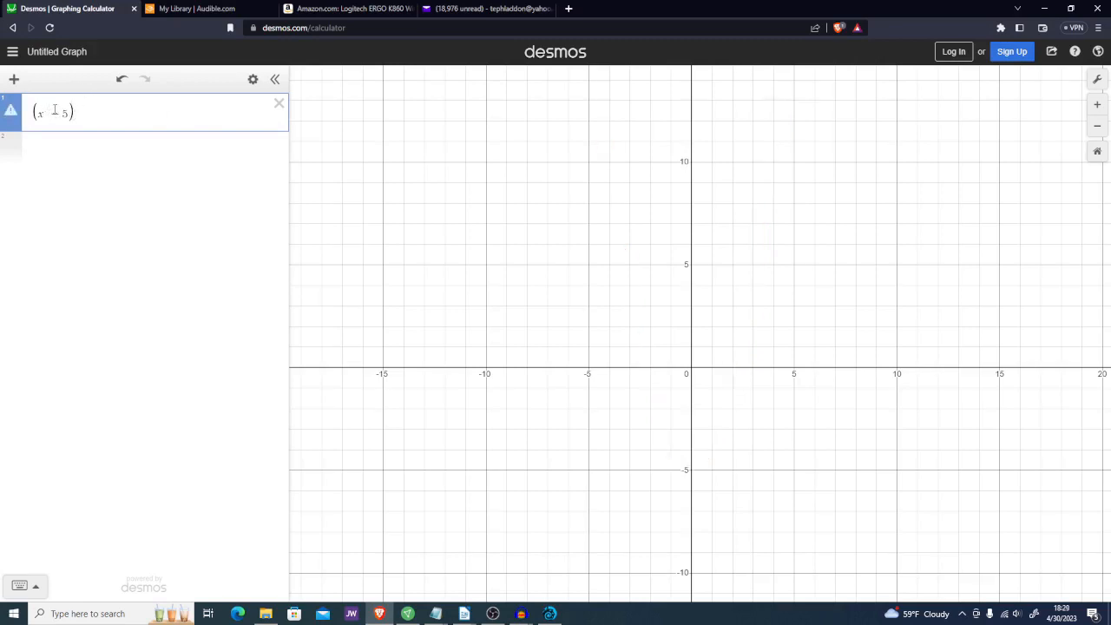
{"action": "key", "text": "BackSpace"}
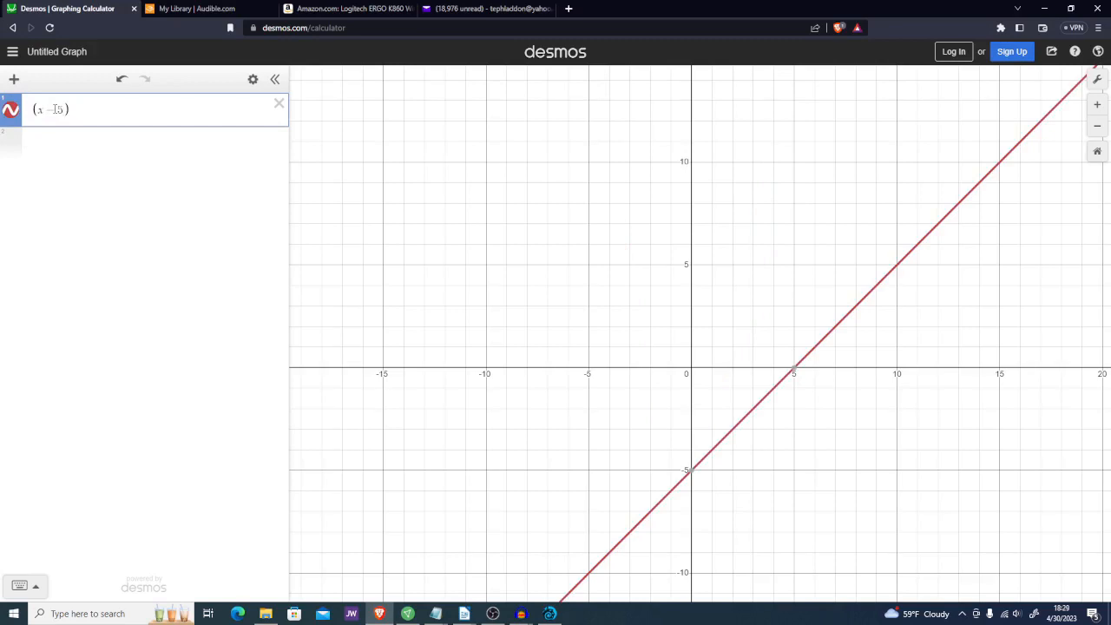
{"action": "type", "text": "^2"}
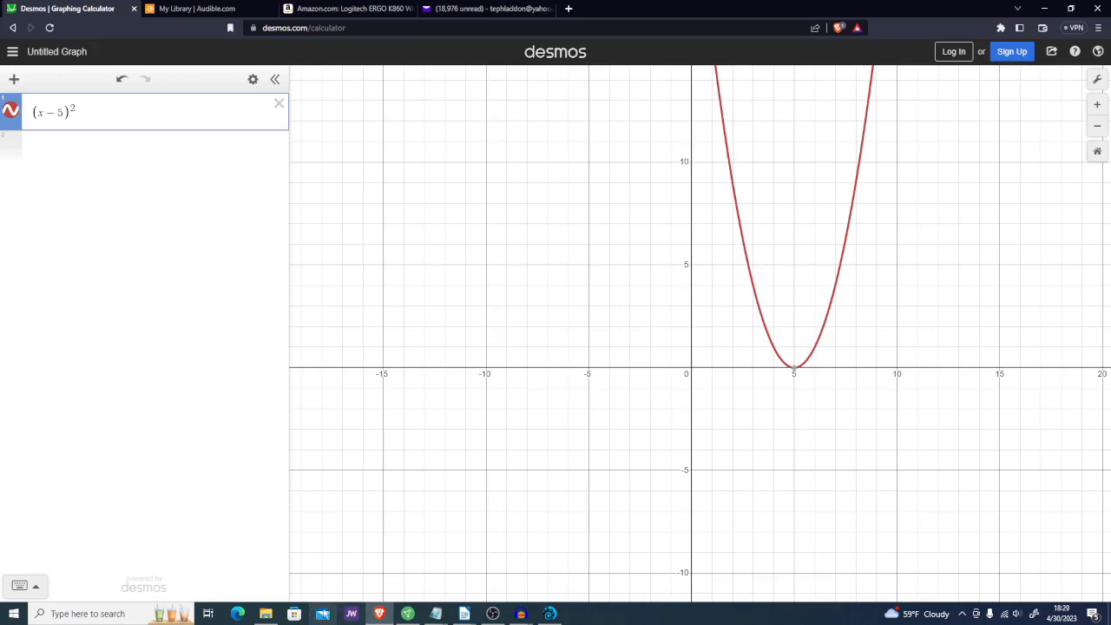
Switch to Notepad and append *1 to Time inside the parentheses of the Femur.rot(Time).p expression
{"action": "mouse_move", "coordinate": [467, 613]}
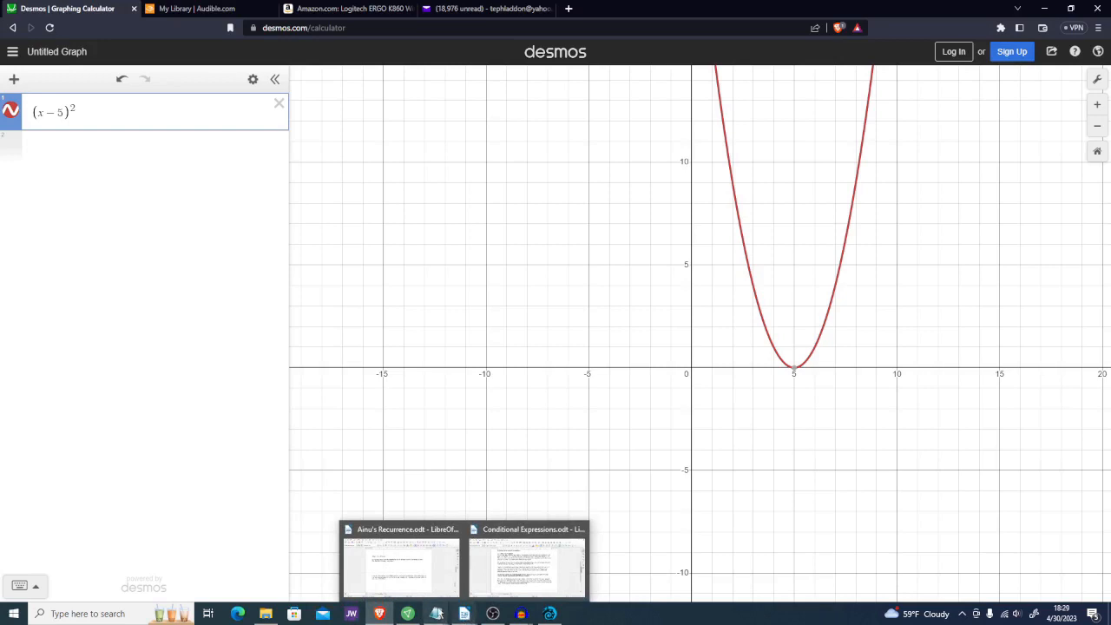
{"action": "left_click", "coordinate": [369, 566]}
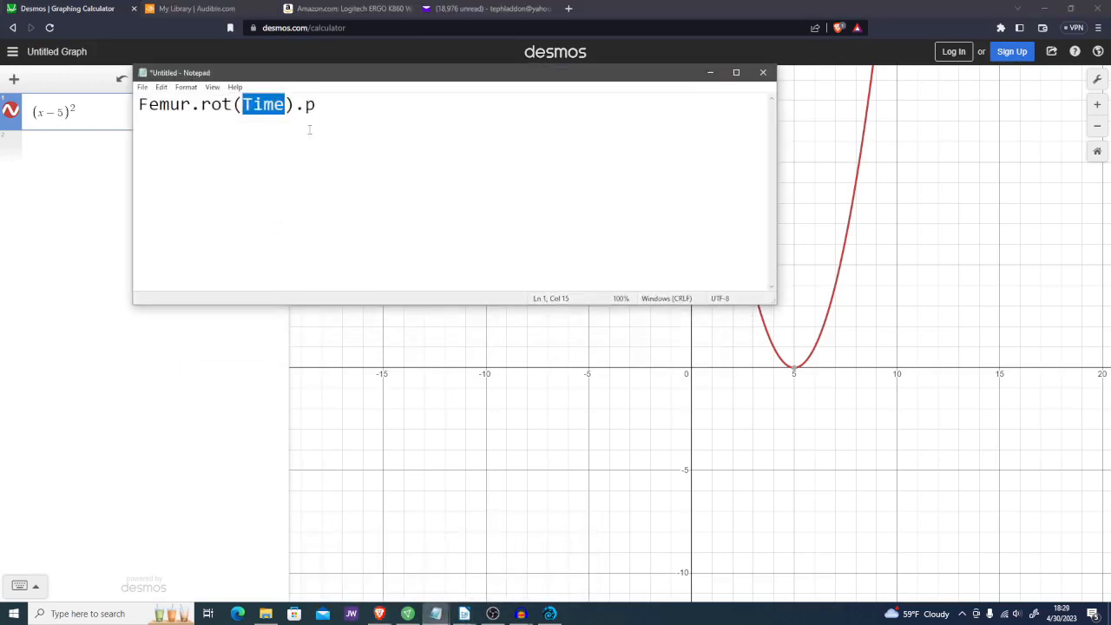
{"action": "key", "text": "Right"}
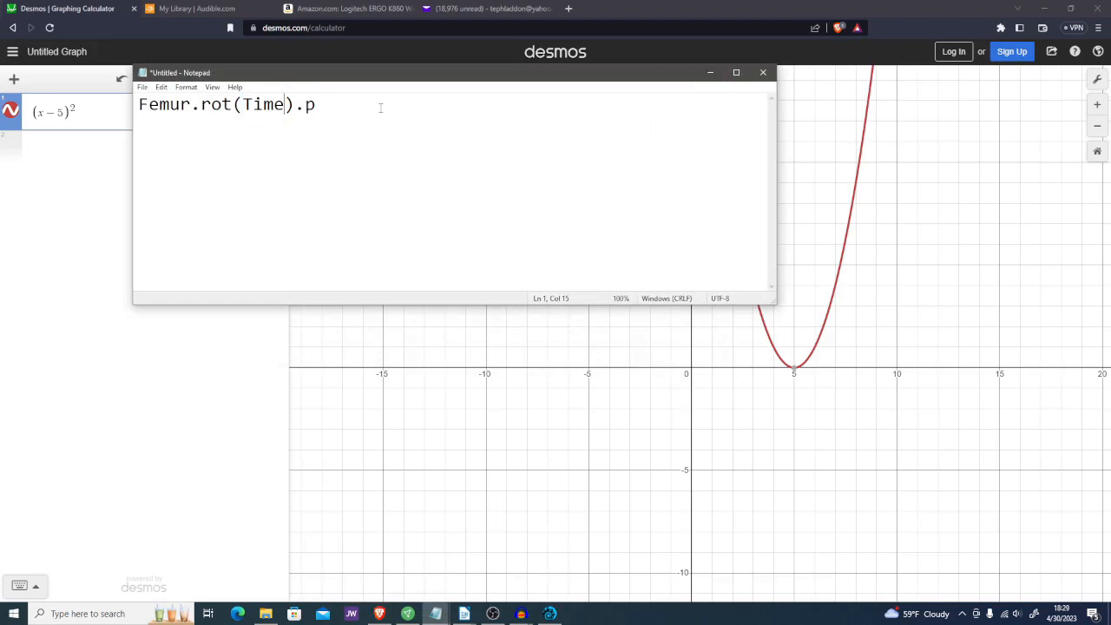
{"action": "type", "text": "*1"}
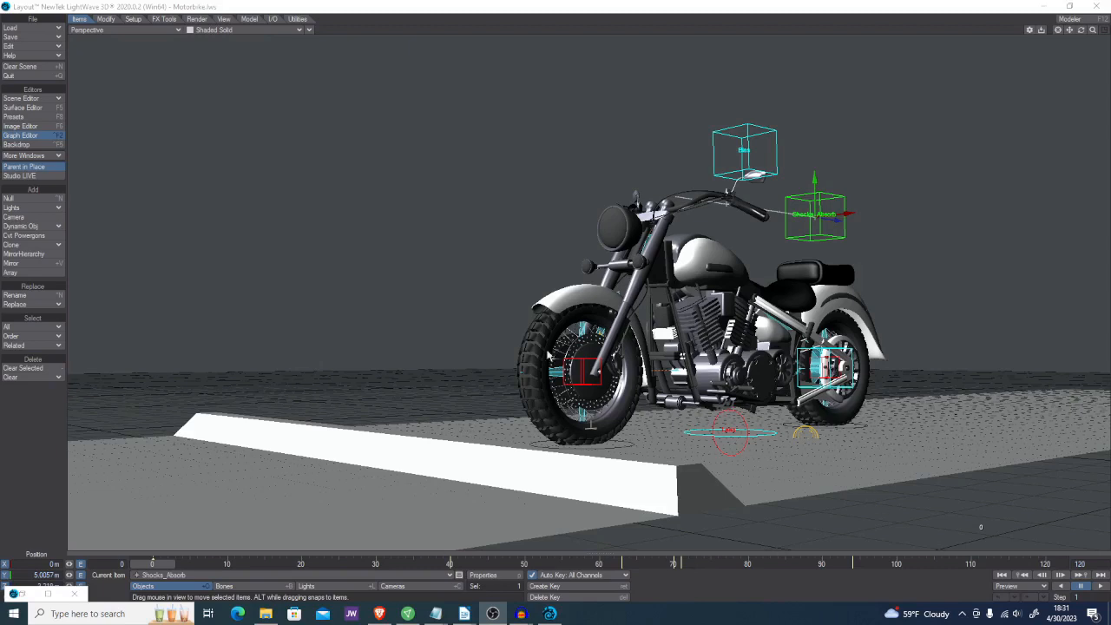
In the LightWave Layout motorbike scene, select the Motorcycle_Ground control beneath the bike
{"action": "left_click", "coordinate": [591, 425]}
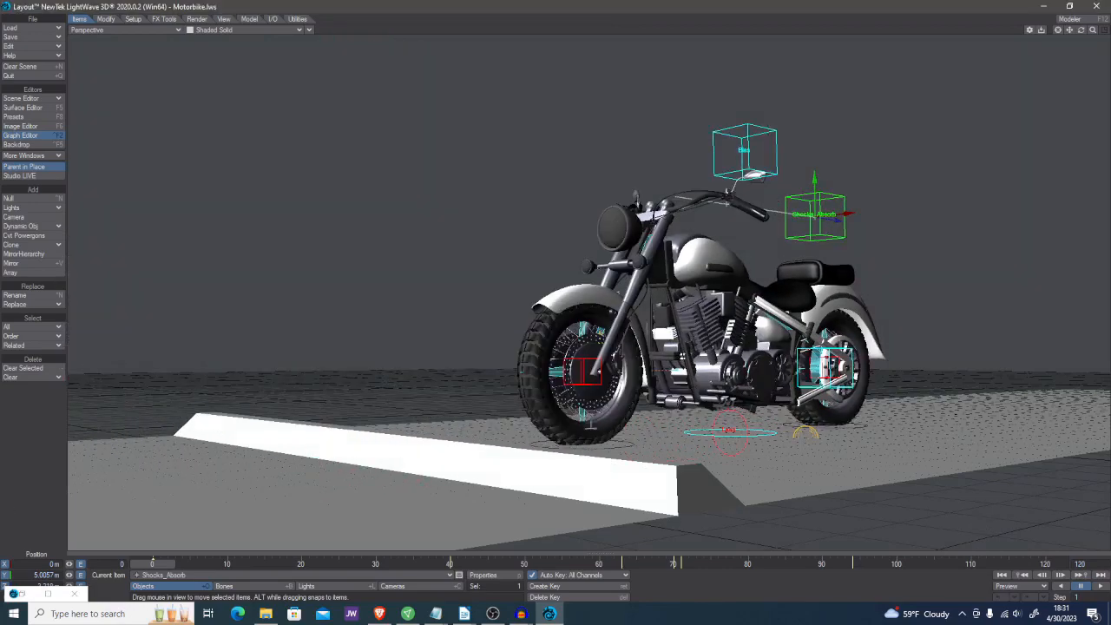
{"action": "left_click", "coordinate": [766, 434]}
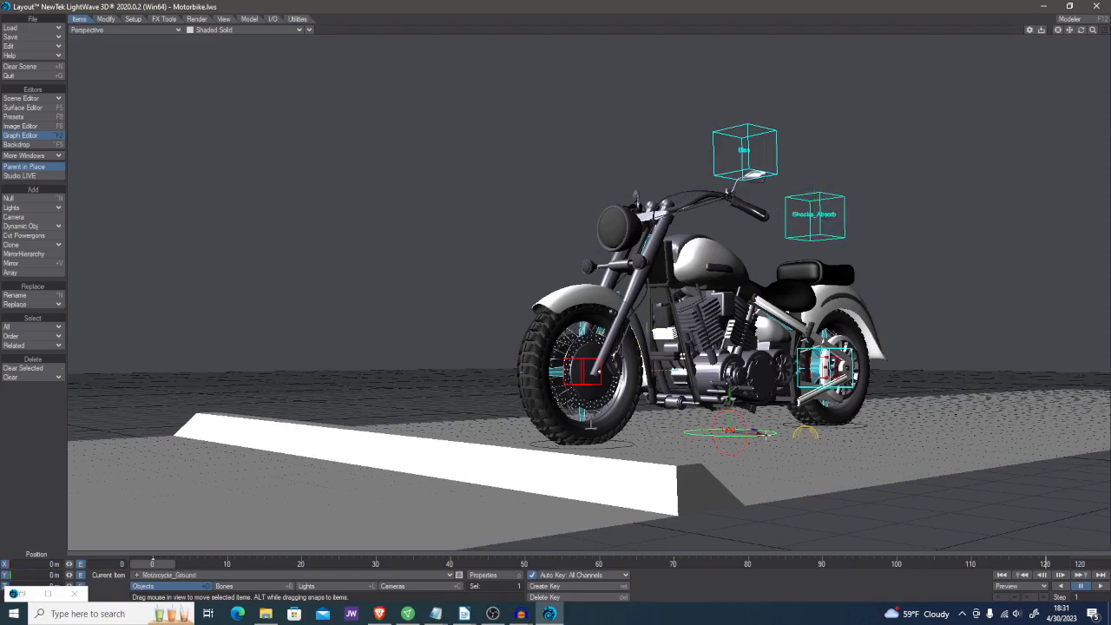
{"action": "left_click_drag", "start_coordinate": [758, 430], "coordinate": [676, 430]}
{"action": "left_click_drag", "start_coordinate": [510, 438], "coordinate": [636, 438]}
Make a preview of the motorbike animation
{"action": "left_click", "coordinate": [1024, 586]}
{"action": "left_click", "coordinate": [48, 594]}
{"action": "left_click", "coordinate": [1033, 590]}
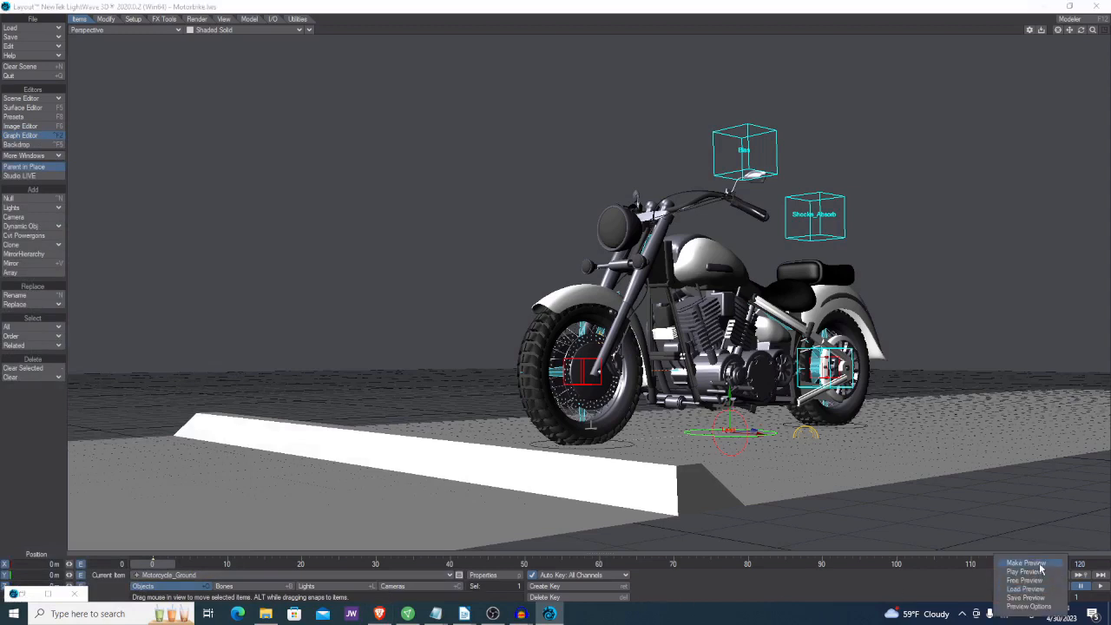
{"action": "left_click", "coordinate": [1039, 566]}
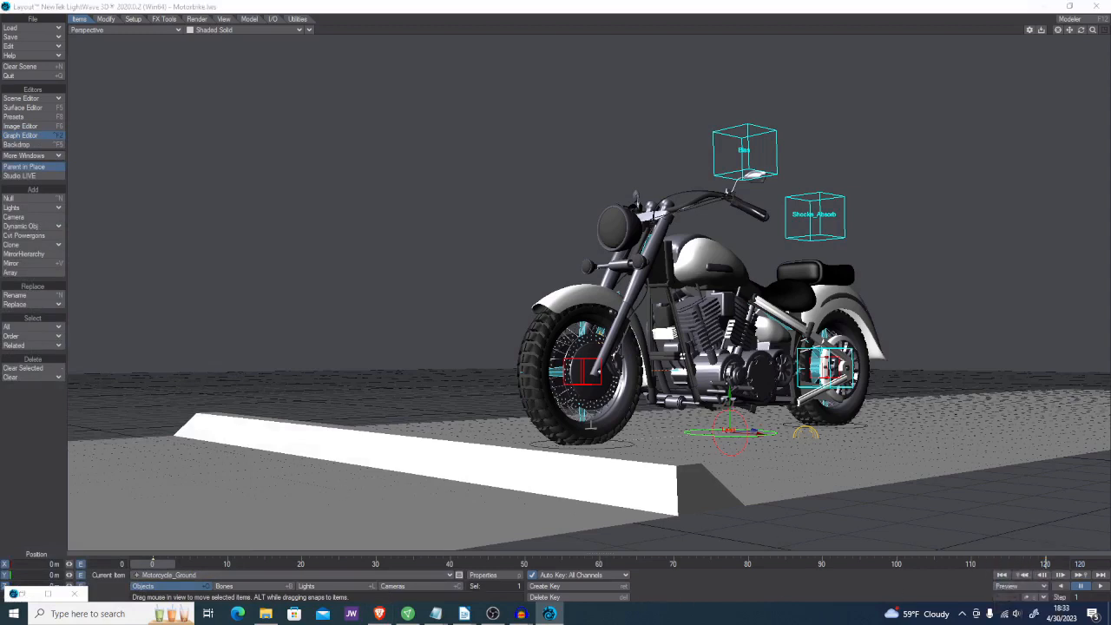